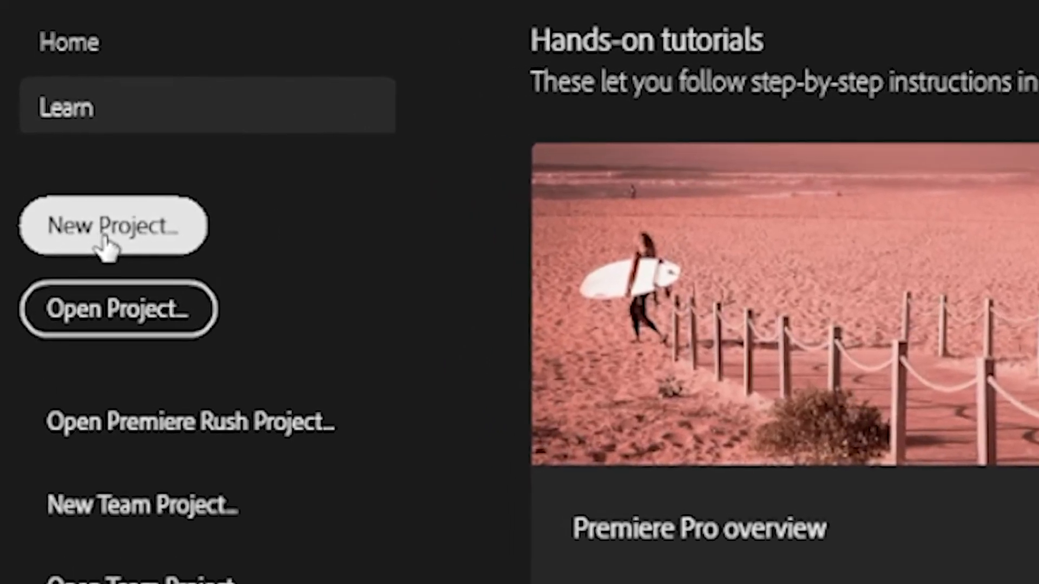
- Create a new project named "Premiere tutorial" in the D:\Tutorial location
left_click(65, 198)
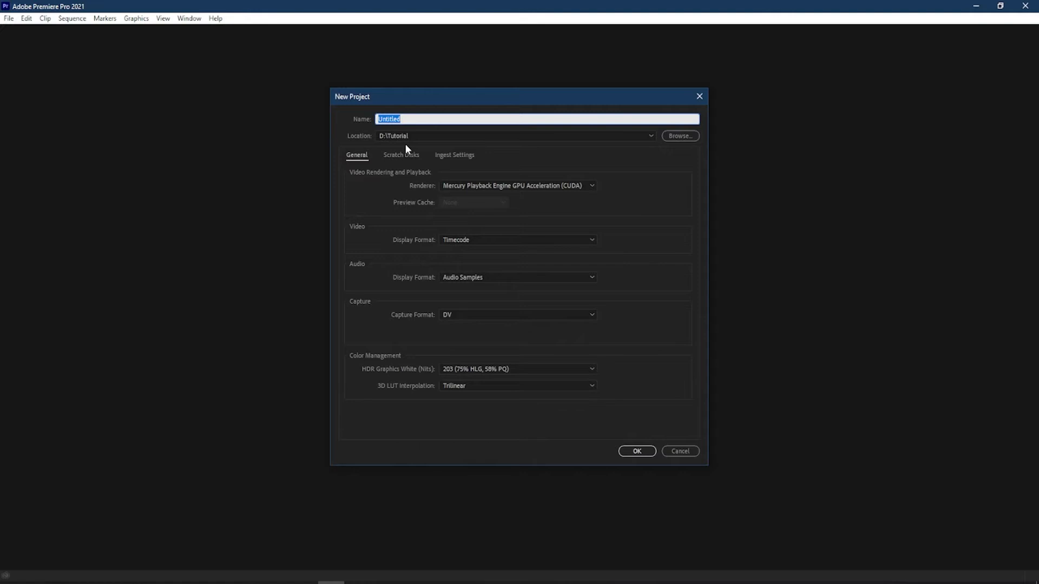
type("Premiere tutor")
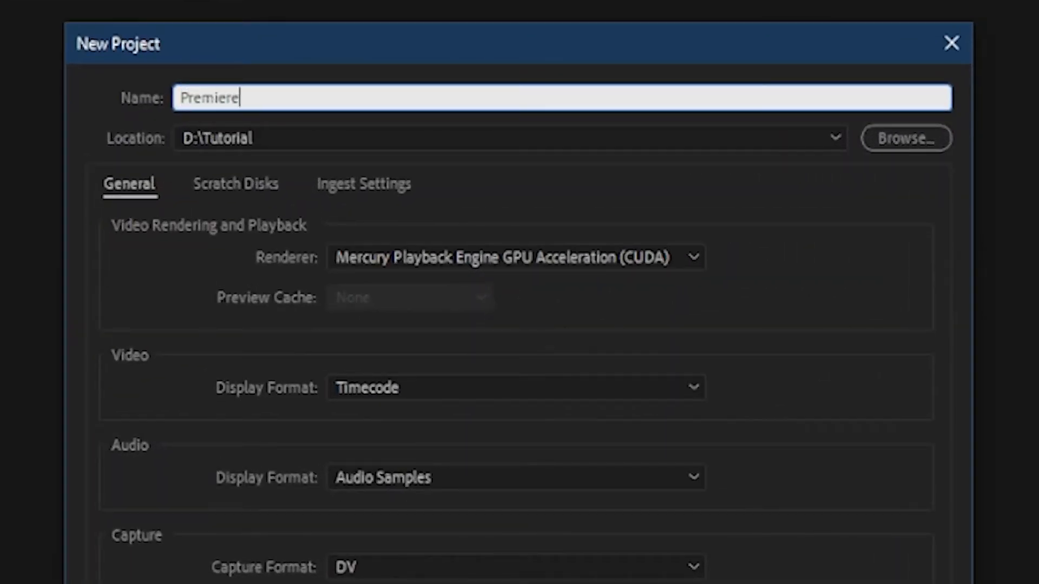
type("ial")
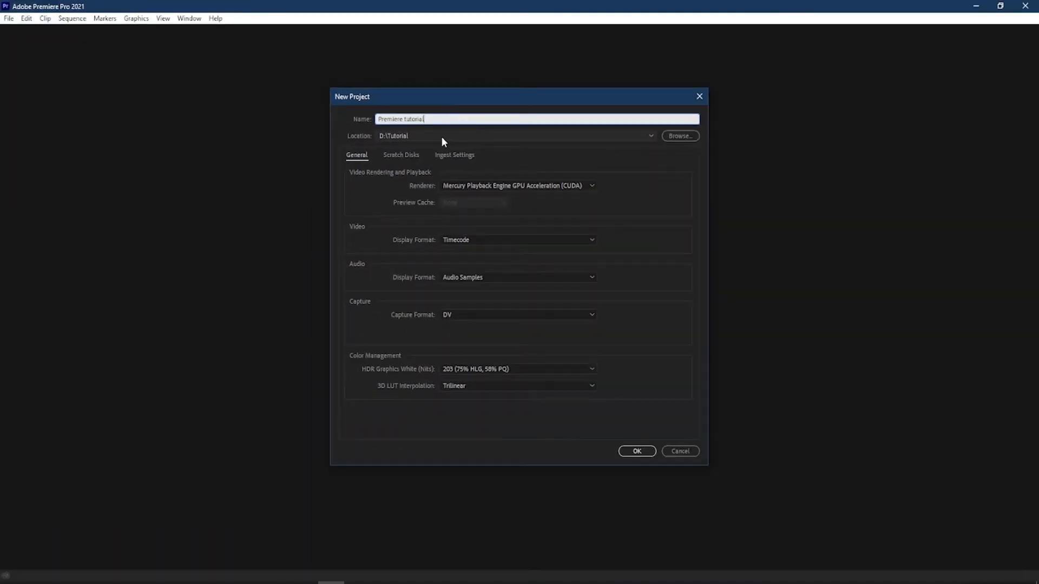
left_click(680, 136)
scroll(400, 219, "up", 3)
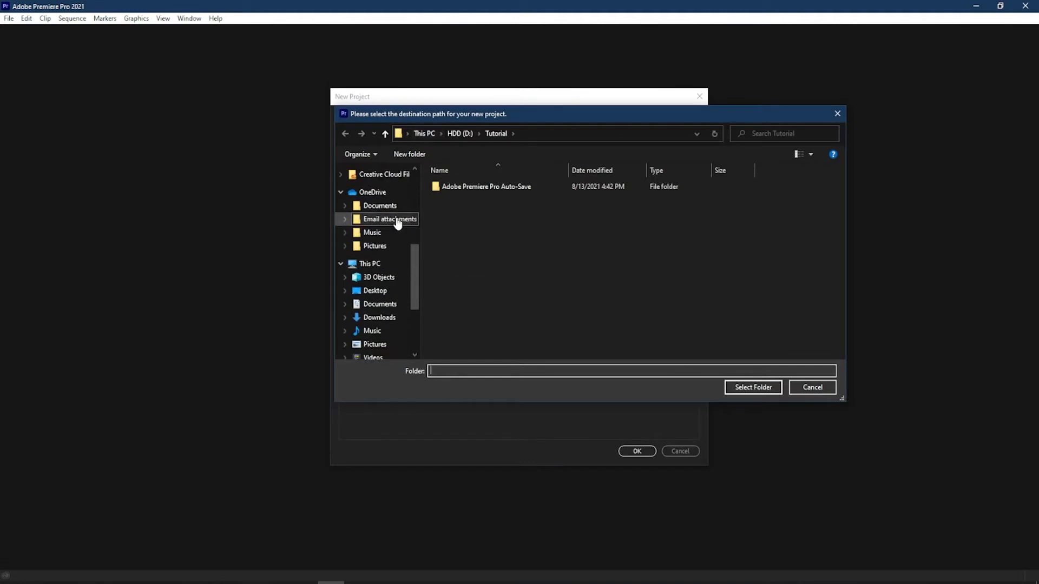
scroll(400, 246, "up", 2)
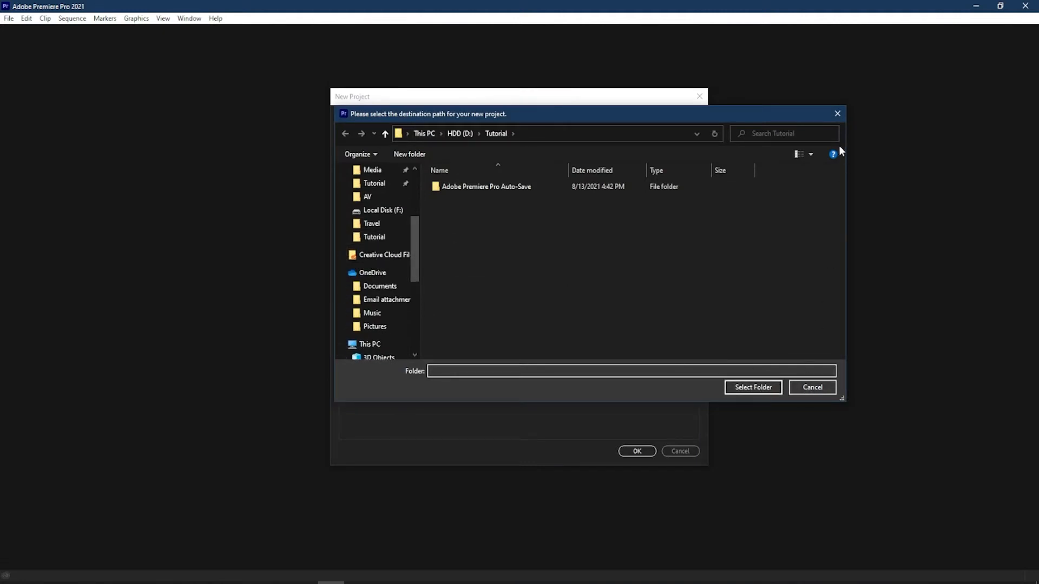
left_click(837, 115)
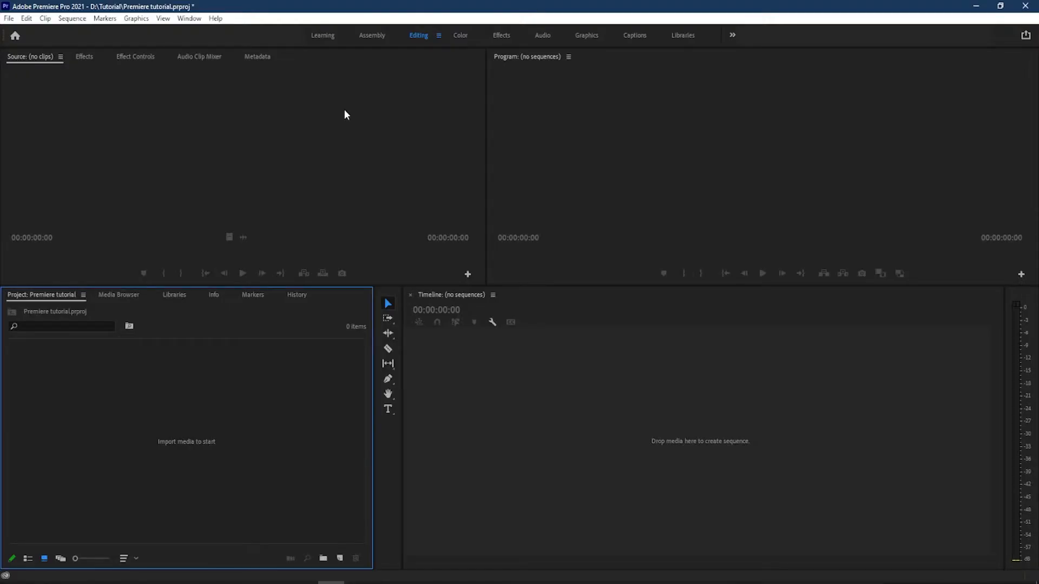
- View the Learning workspace and return to the Editing workspace
left_click(325, 39)
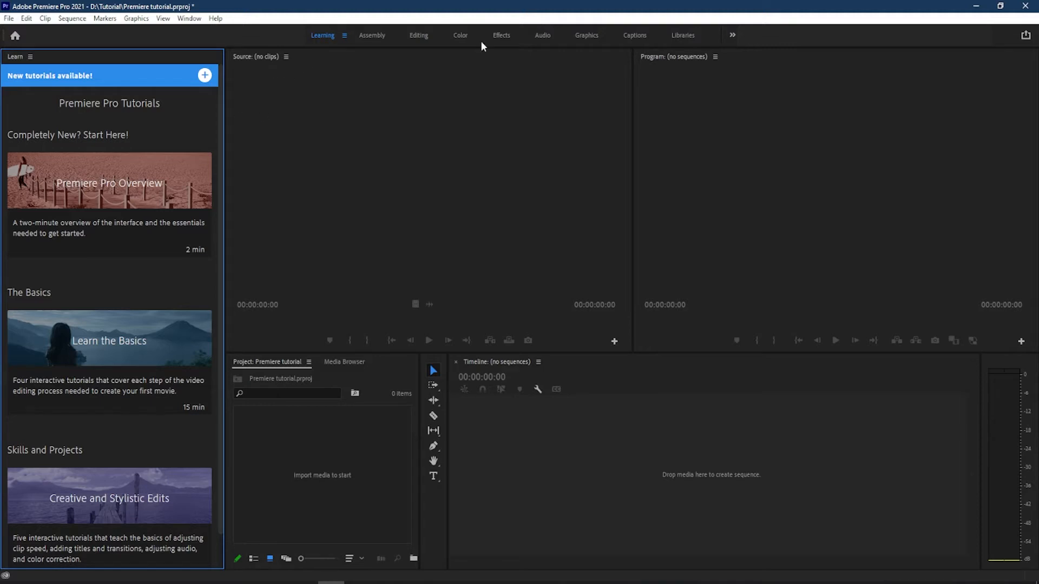
left_click(421, 37)
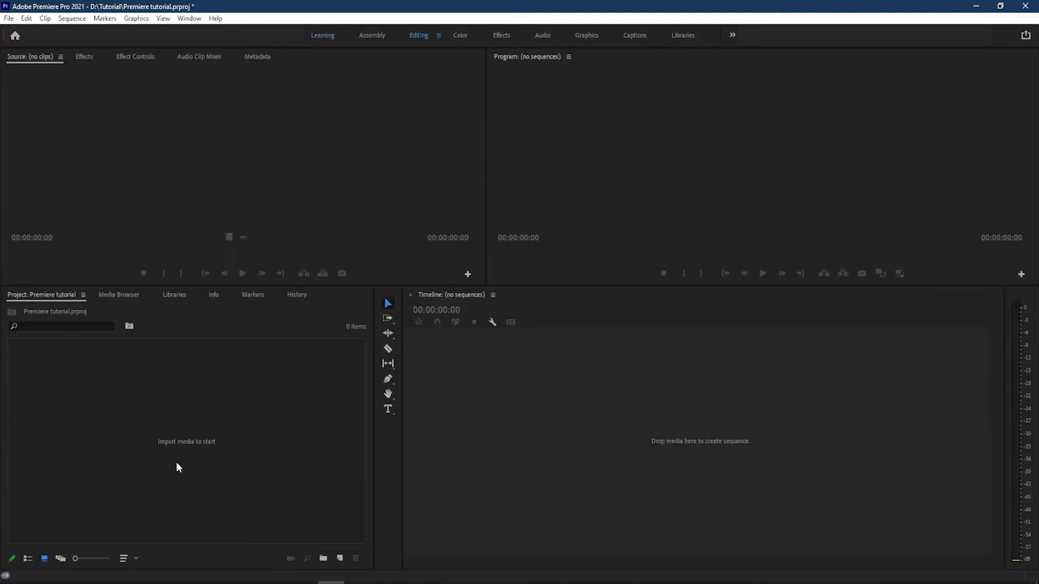
- Import video (1).mp4, video (2).mp4 and video (3).mp4 from the Downloads\Tutorial\Travel folder into the project
left_click(339, 388)
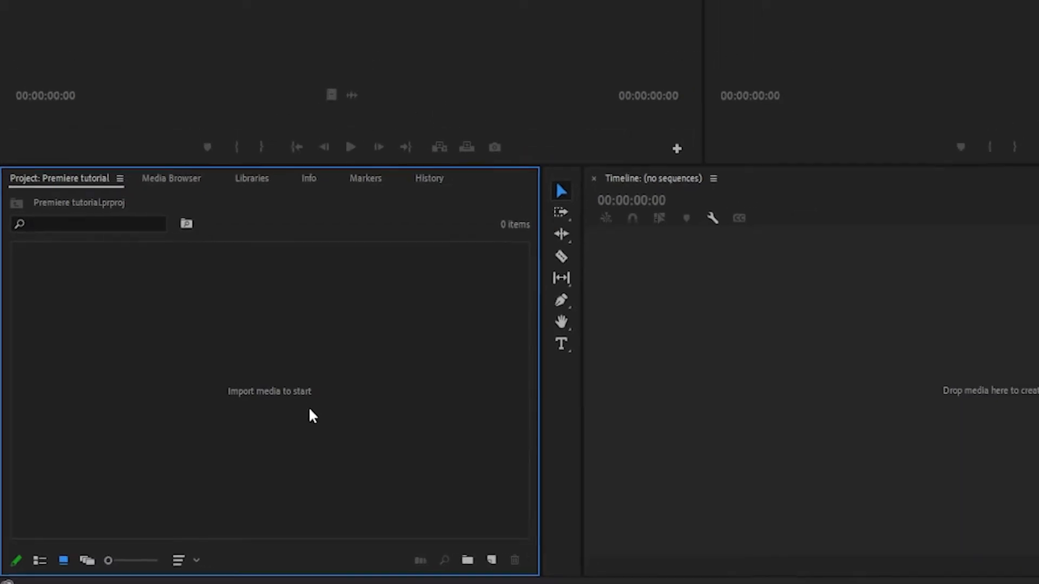
double_click(334, 400)
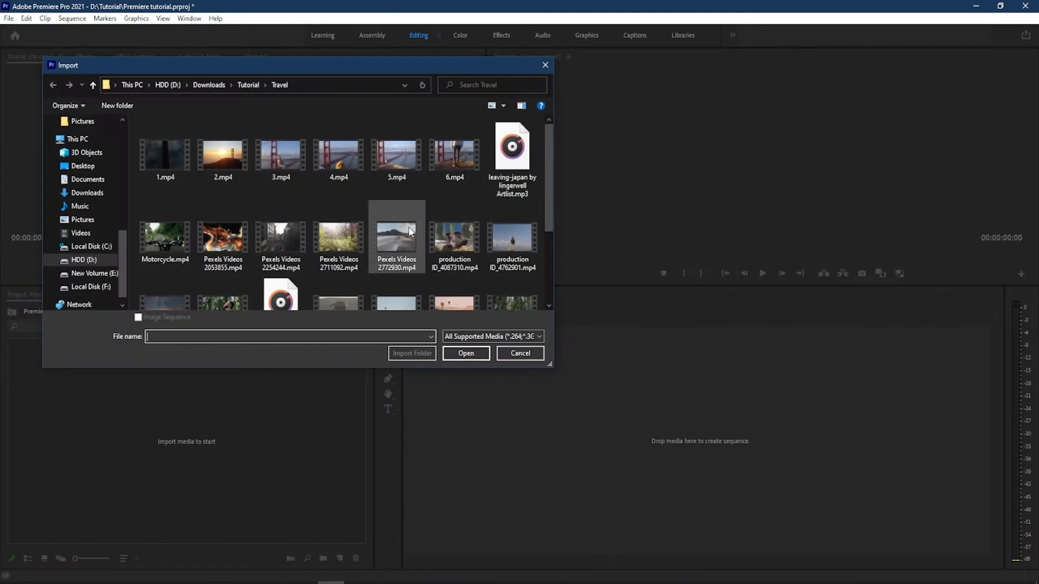
scroll(410, 231, "down", 2)
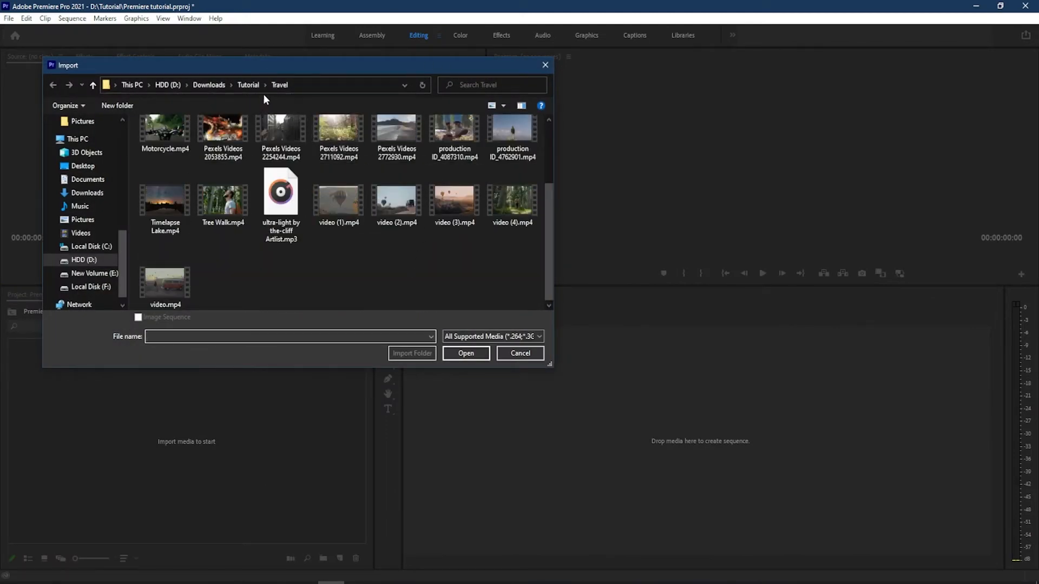
left_click(244, 86)
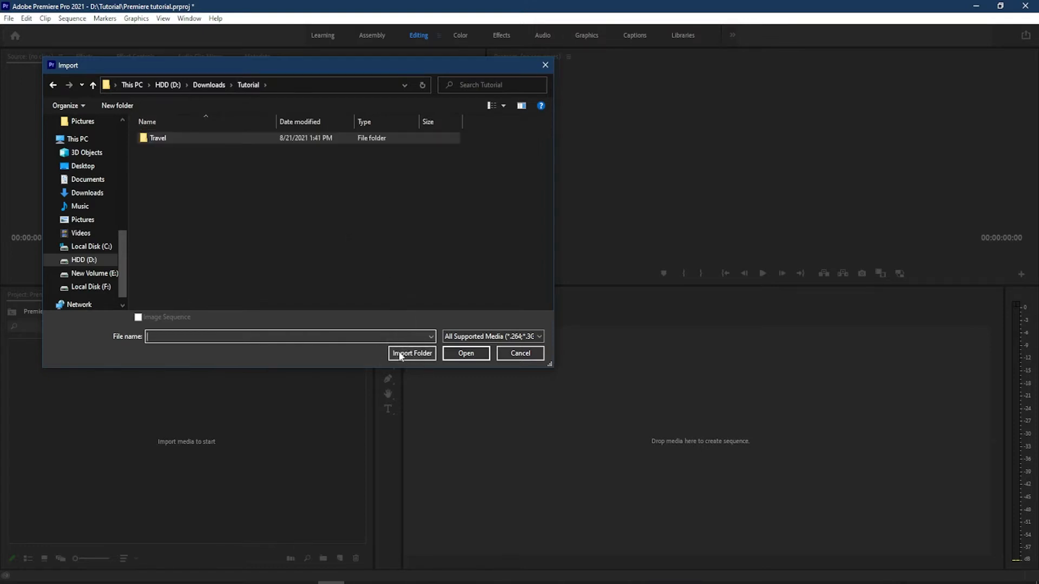
left_click(307, 140)
double_click(308, 139)
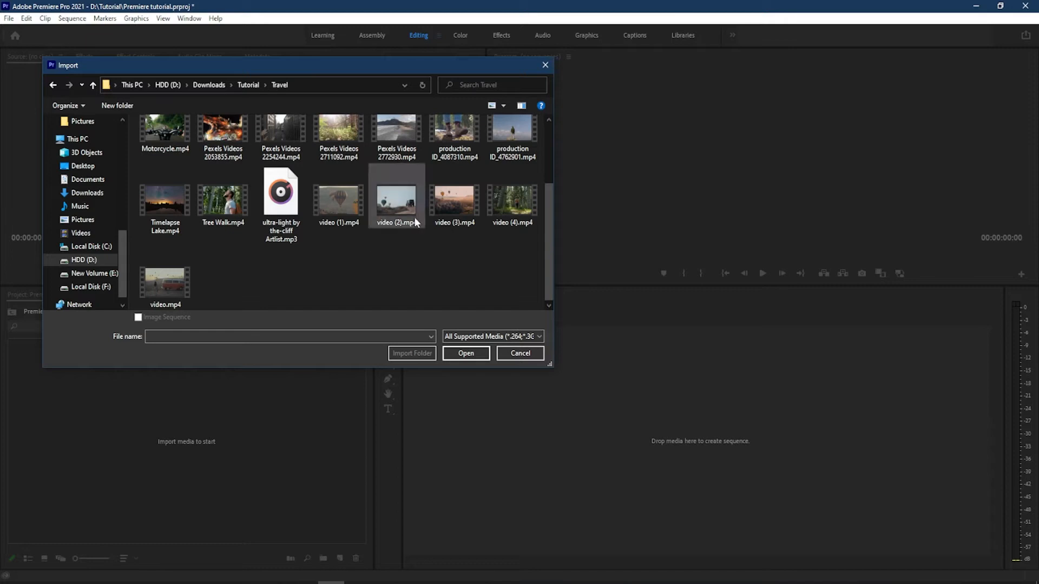
left_click(351, 200)
left_click(454, 203, "shift")
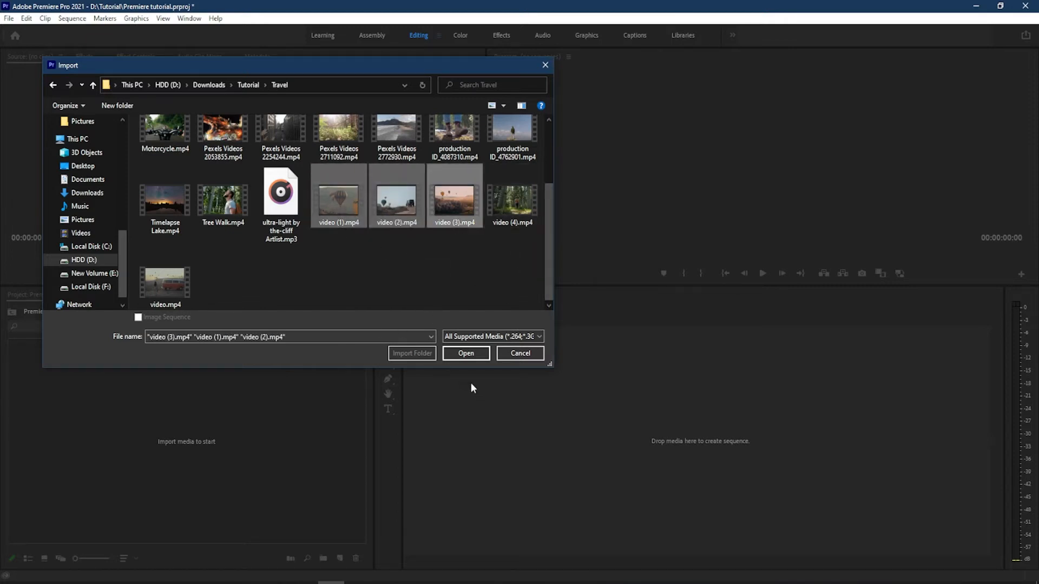
left_click(466, 353)
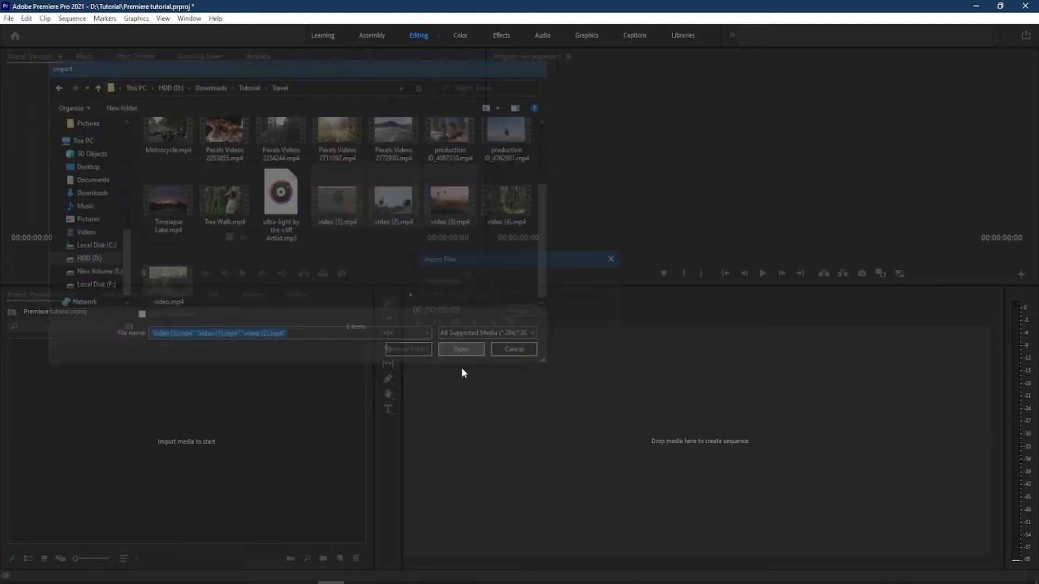
- Create a sequence from video (2).mp4 by placing the clip in the empty timeline
left_click(221, 489)
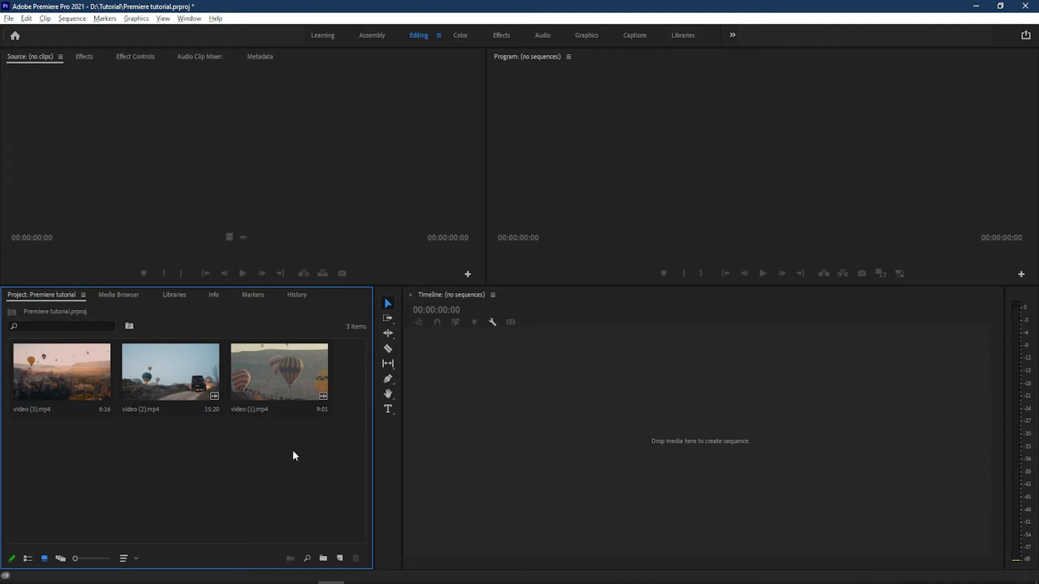
left_click_drag(212, 381, 459, 415)
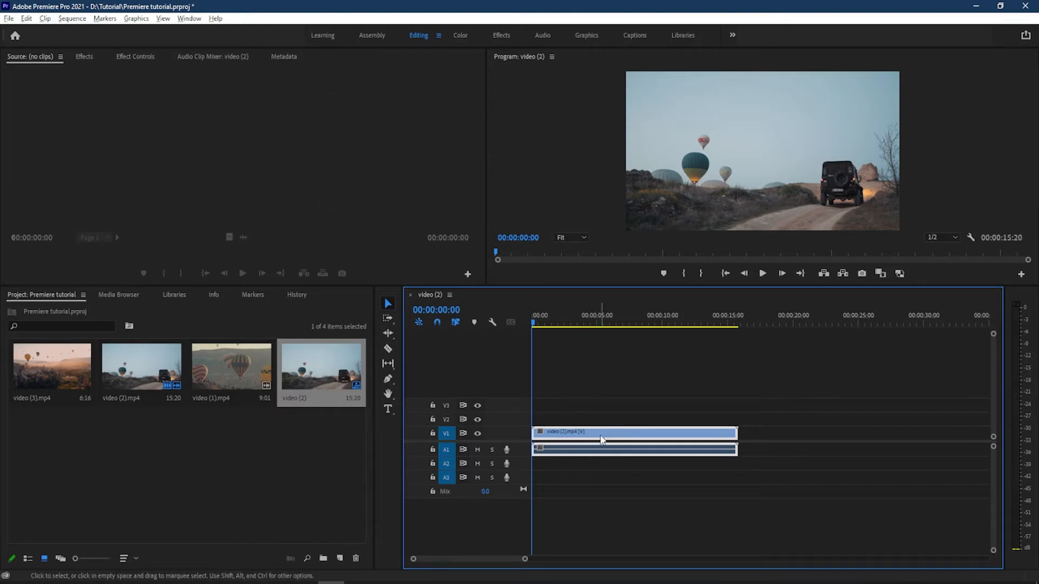
- Check the frame rate, duration and video info of video (2).mp4 in its metadata
left_click(284, 56)
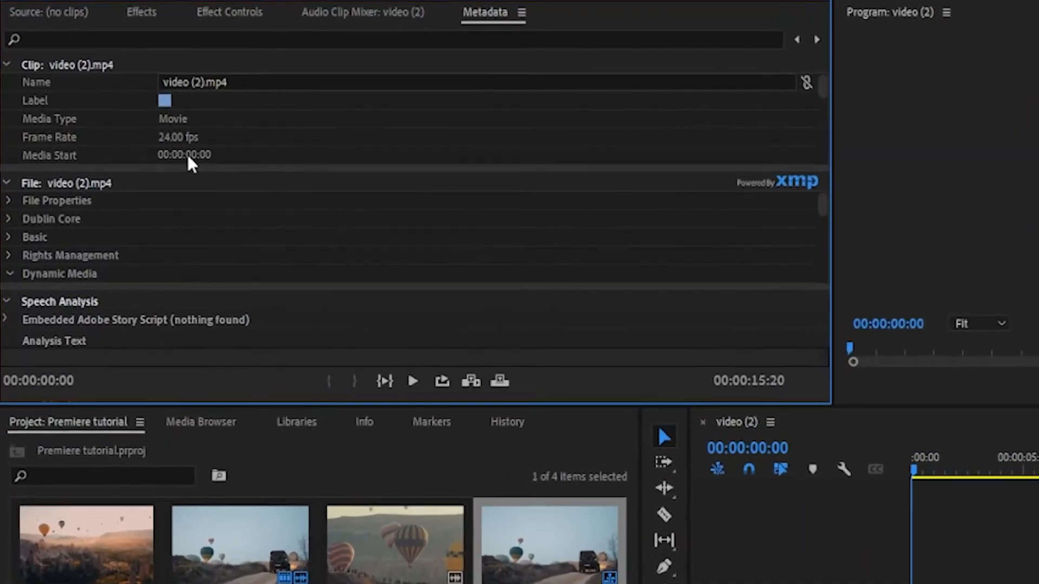
scroll(211, 139, "down", 1)
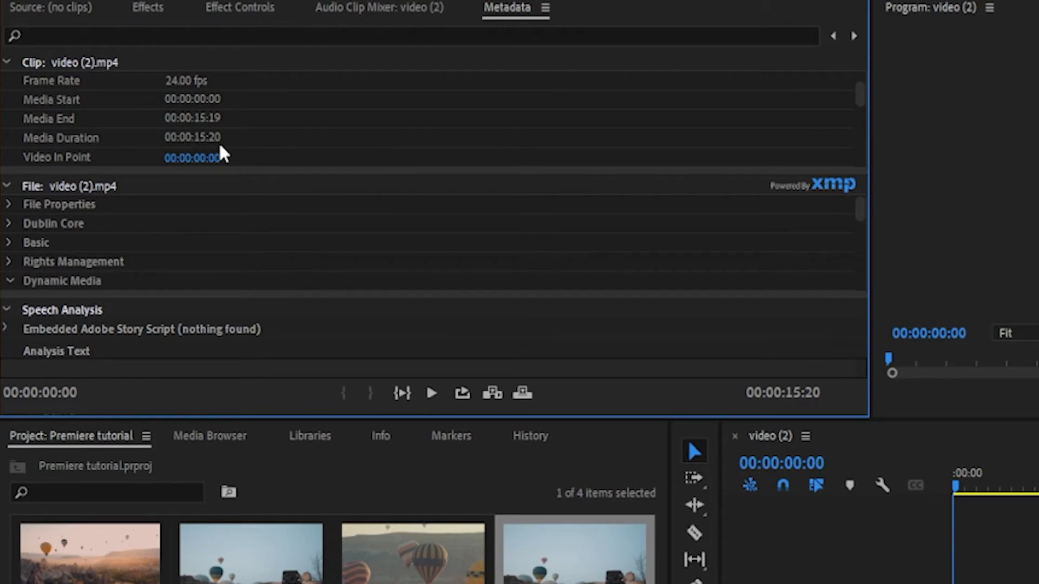
scroll(248, 143, "down", 3)
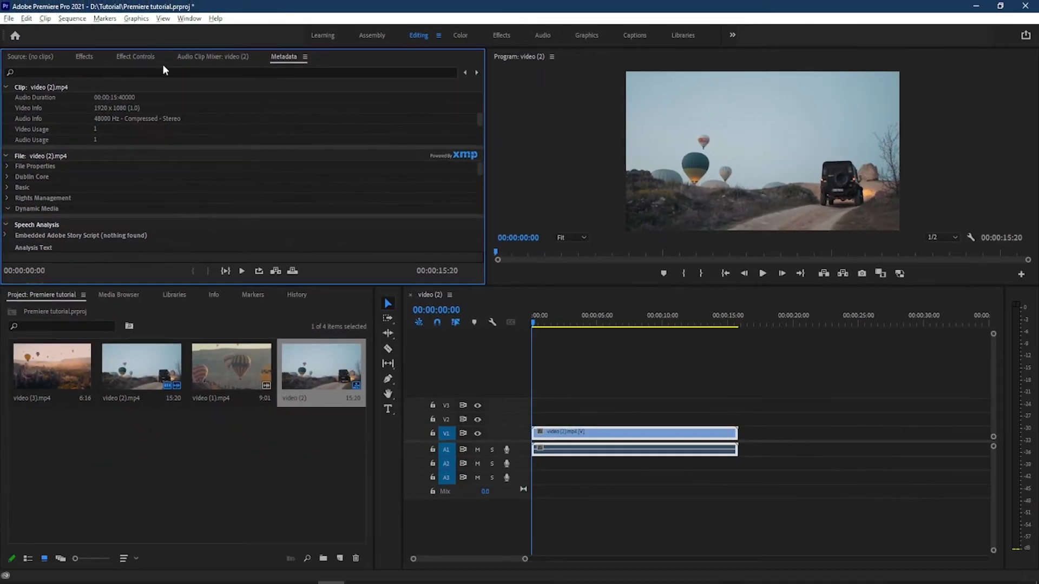
- Set the sequence's timebase to 23.976 frames/second in the Sequence Settings
left_click(72, 18)
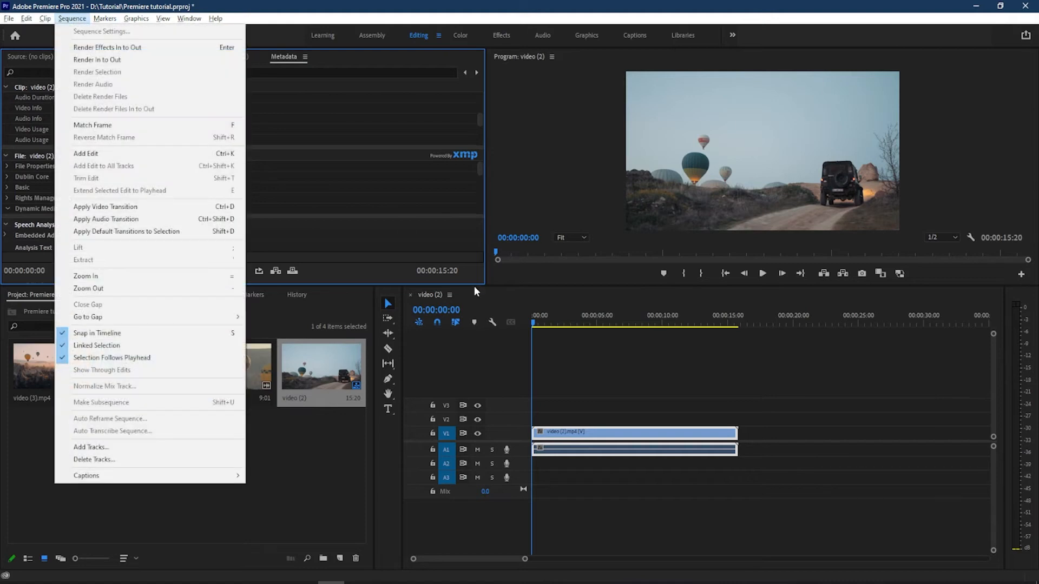
left_click(492, 306)
left_click(627, 313)
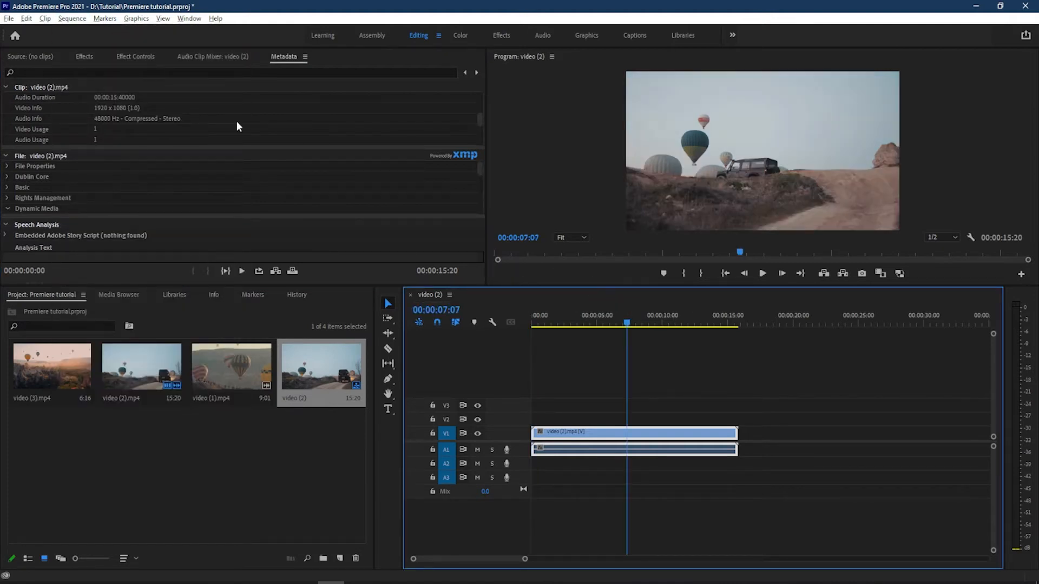
left_click(84, 21)
left_click(87, 24)
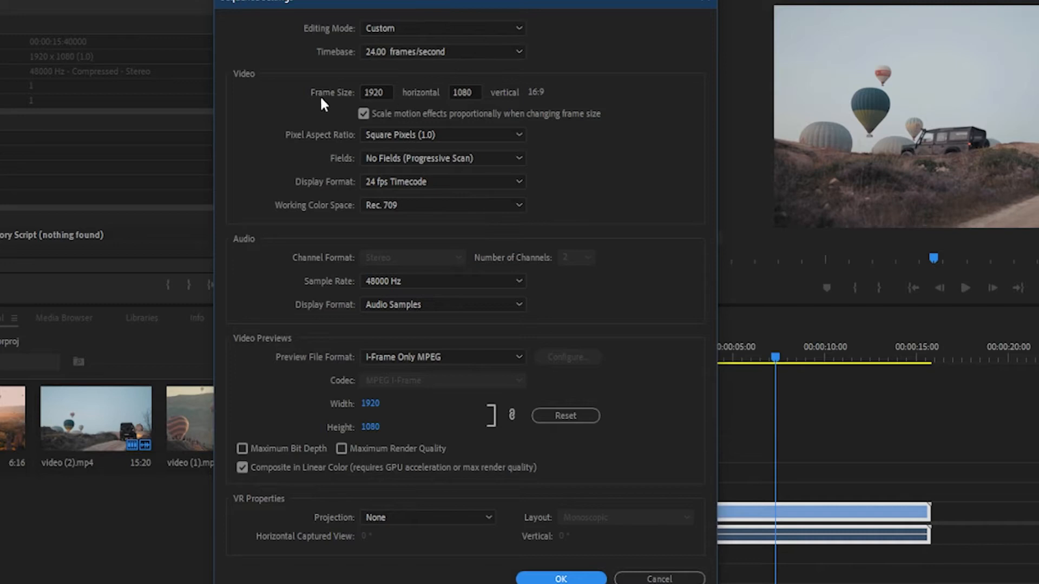
left_click(420, 49)
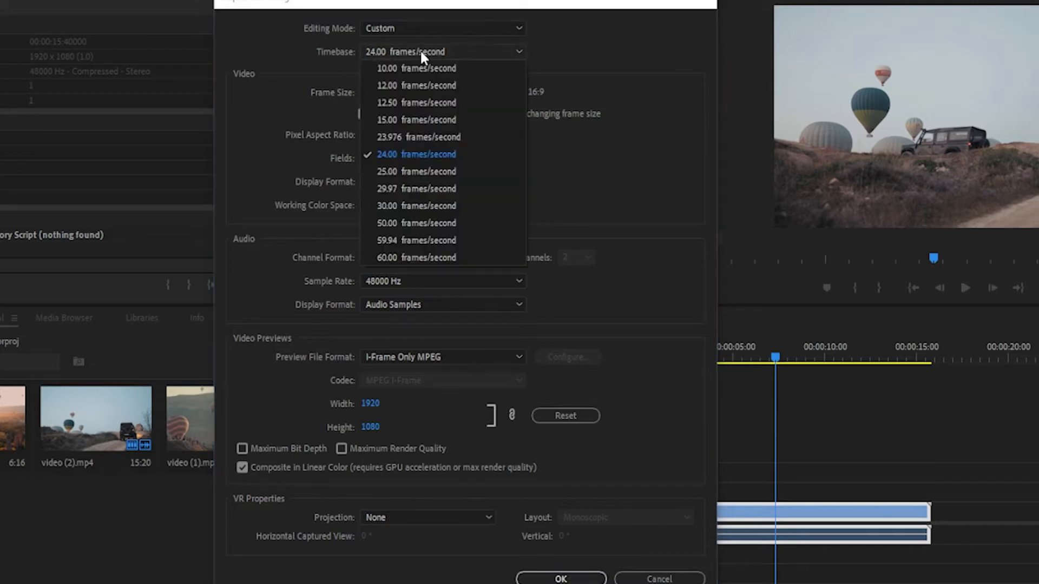
left_click(424, 137)
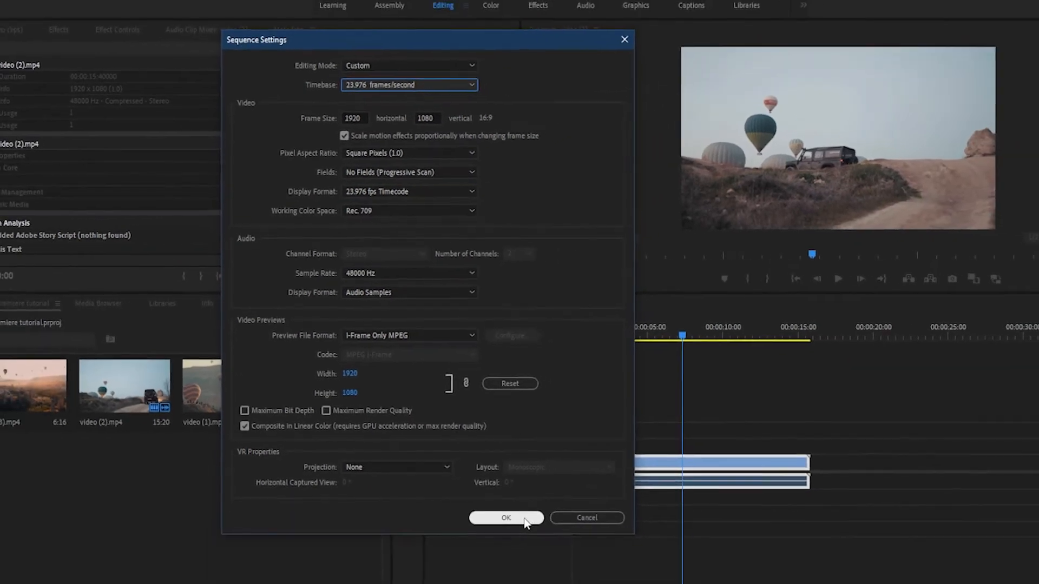
left_click(514, 519)
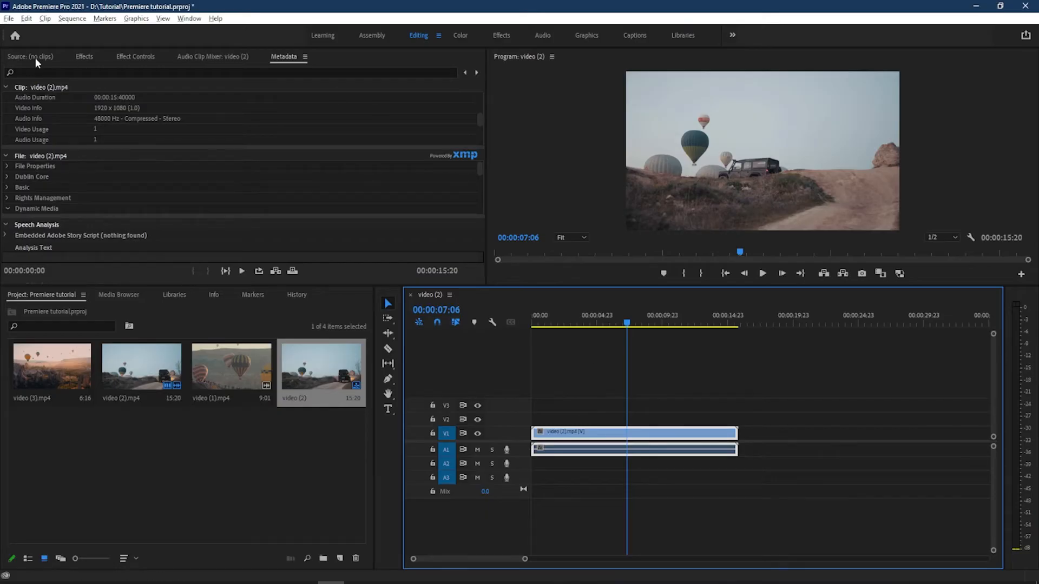
- Load video (1).mp4 in the Source monitor and mark its In point at 00:00:01:13 and Out point at 00:00:07:11
left_click(36, 57)
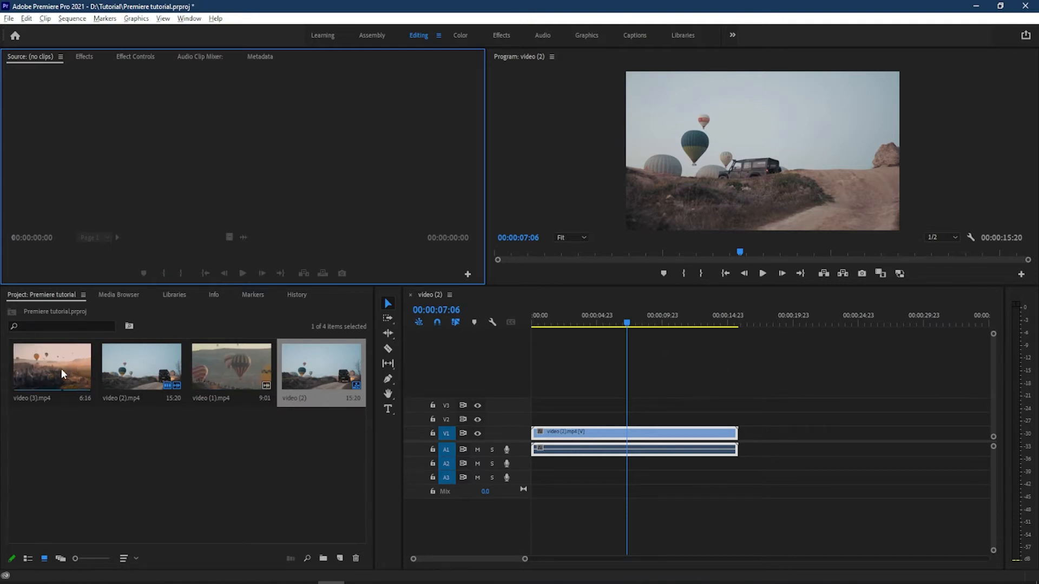
double_click(232, 368)
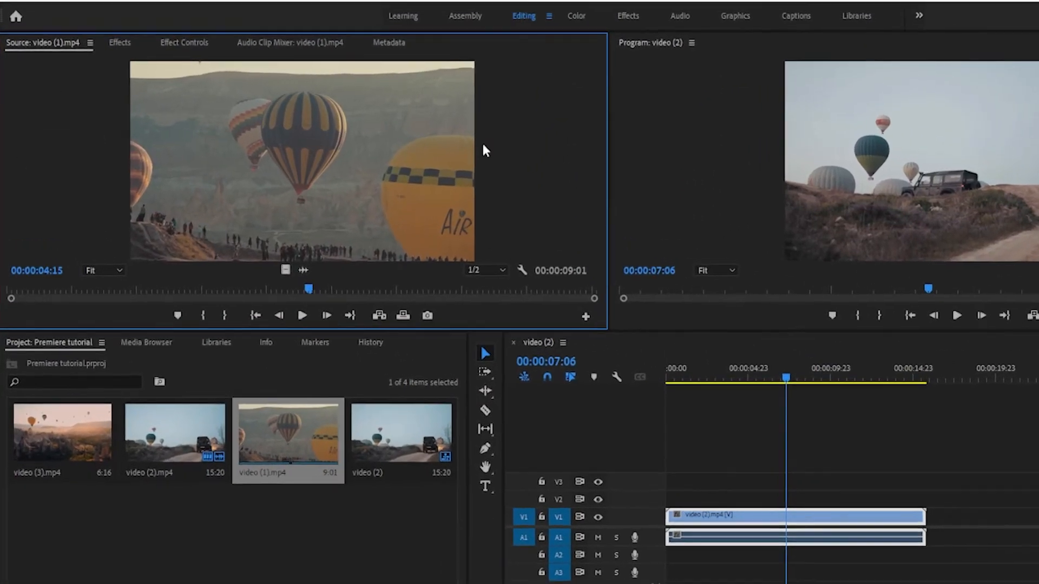
left_click_drag(353, 313, 122, 318)
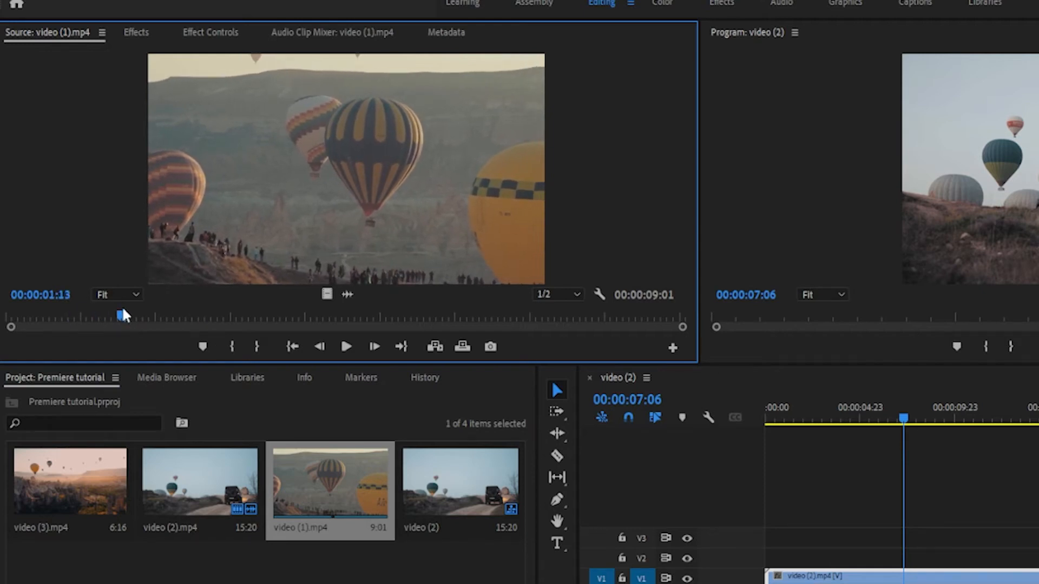
key("i")
left_click_drag(122, 317, 566, 318)
key("o")
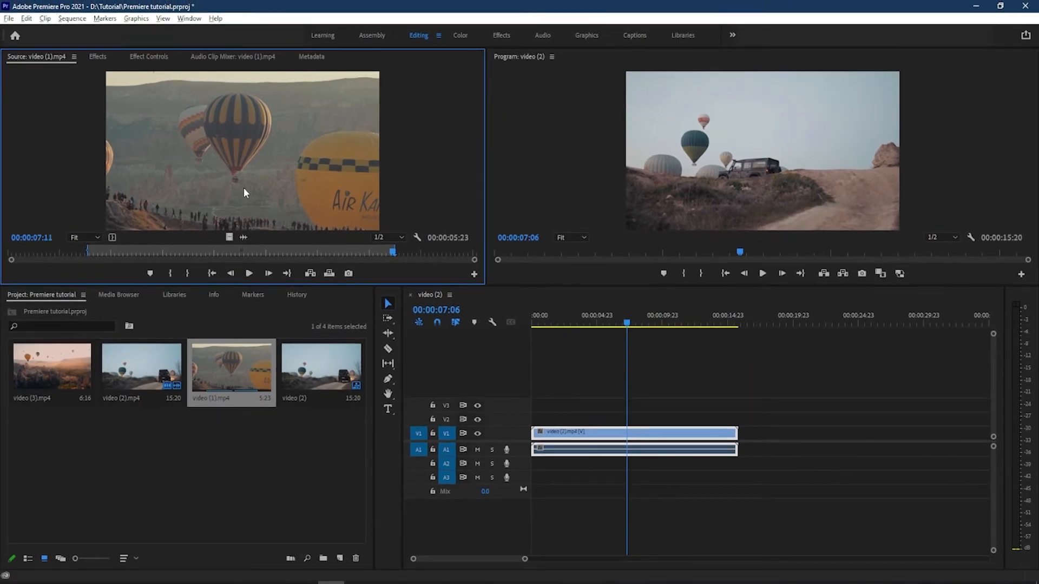
- Place only the video of the marked video (1).mp4 range on track V1 directly after video (2).mp4
left_click_drag(195, 187, 309, 149)
left_click_drag(229, 237, 424, 258)
left_click_drag(228, 238, 229, 239)
left_click_drag(387, 301, 744, 433)
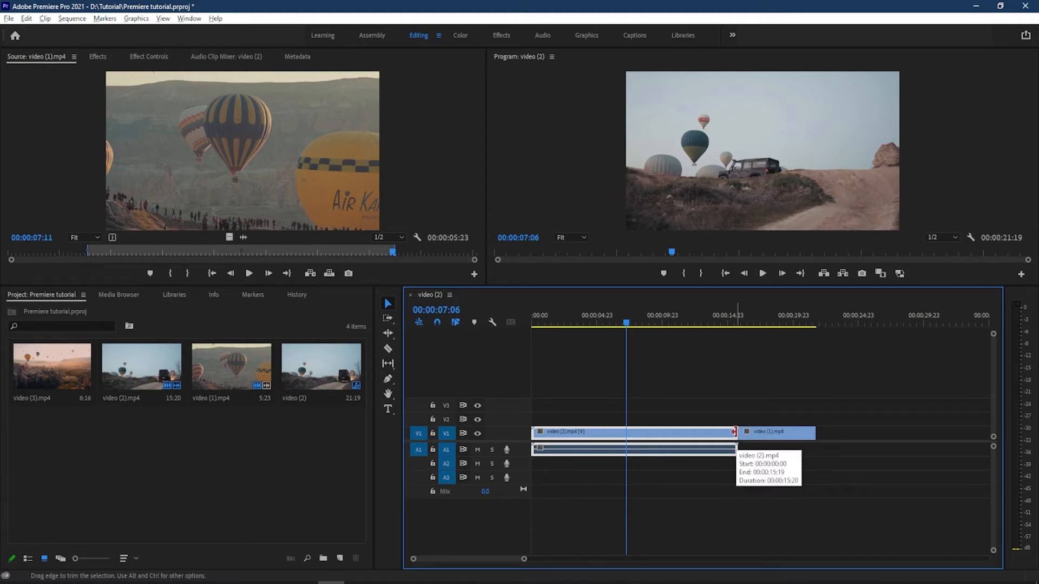
- Trim the end of video (2).mp4 on the timeline back to the playhead at 00:00:07:06
mouse_move(734, 432)
left_mouse_down()
mouse_move(625, 434)
mouse_move(727, 430)
left_mouse_up()
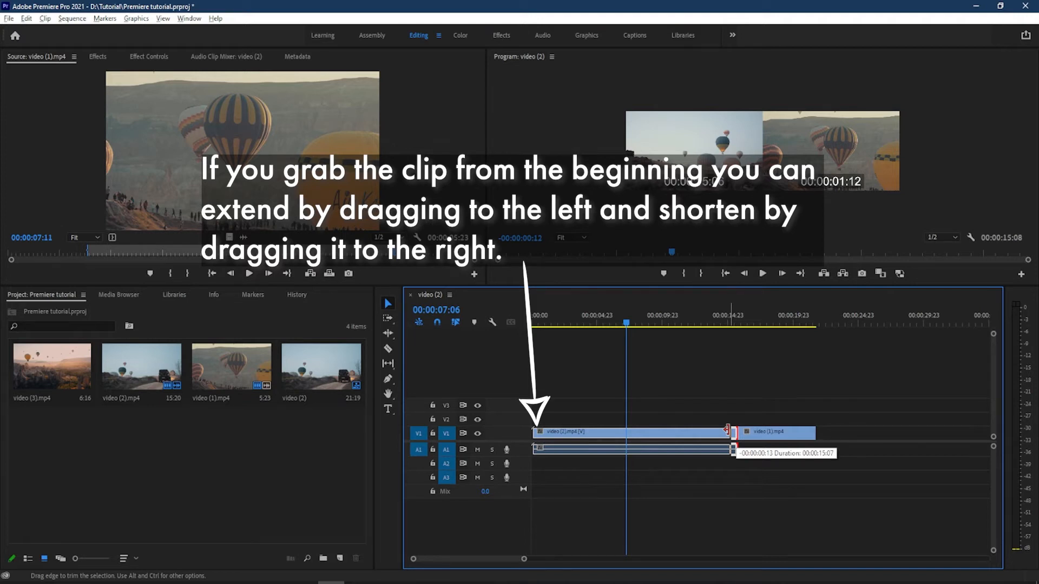
left_click_drag(727, 430, 624, 427)
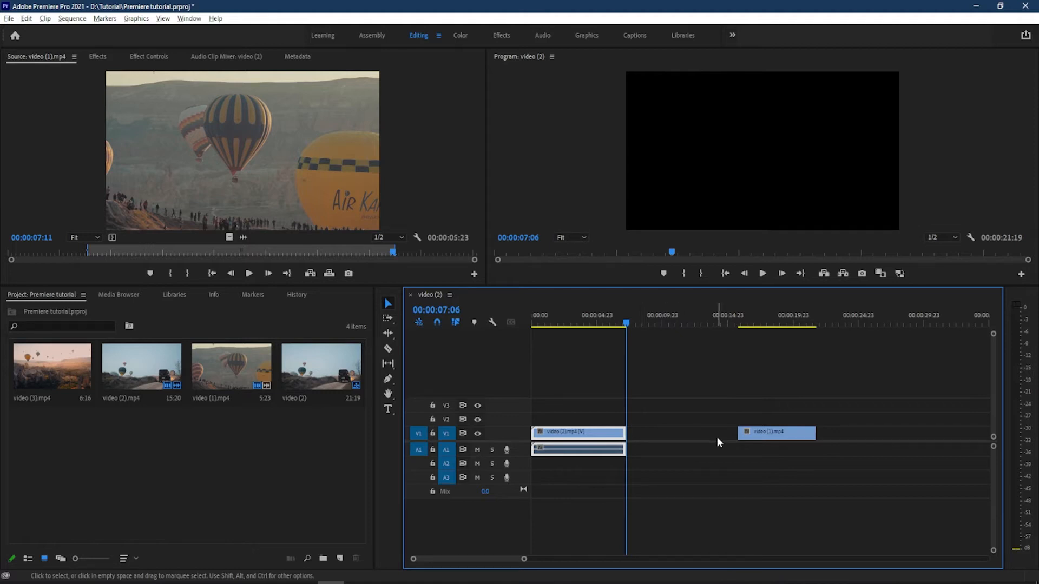
- Ripple delete the empty gap between video (2).mp4 and video (1).mp4 on track V1
left_click(784, 436)
mouse_move(785, 438)
left_mouse_down()
mouse_move(683, 437)
mouse_move(797, 439)
left_mouse_up()
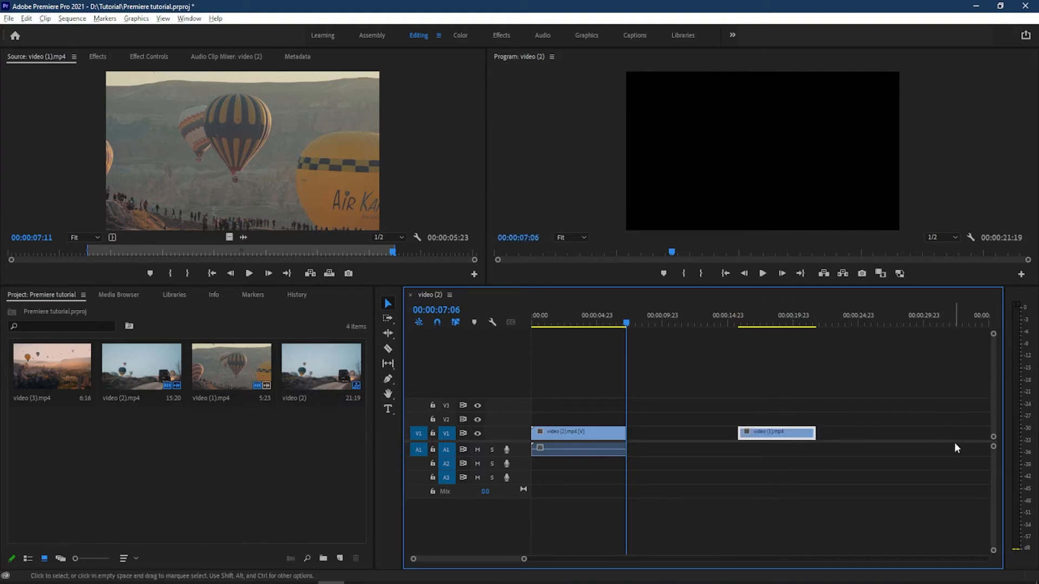
left_click(718, 436)
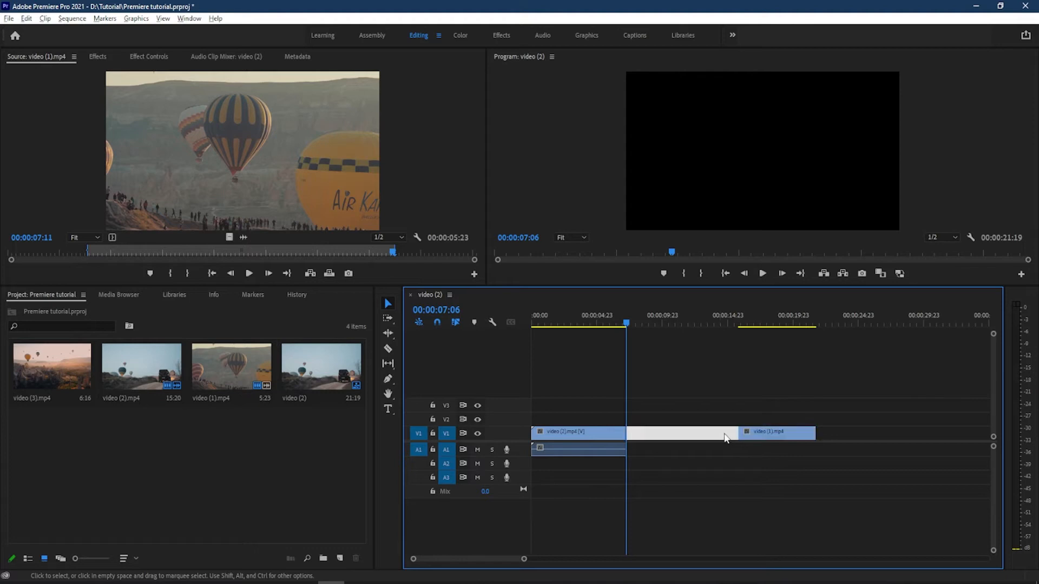
key("Delete")
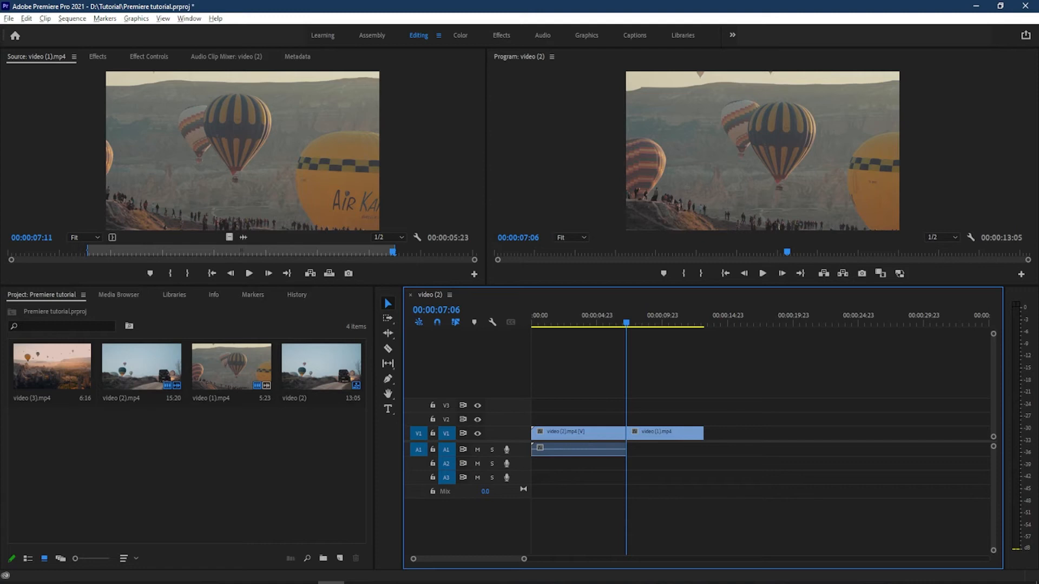
- Import video.mp4 from the Travel folder straight onto the timeline directly after video (1).mp4, then close the folder window
key("alt+Tab")
left_click_drag(907, 192, 792, 57)
scroll(777, 254, "down", 1)
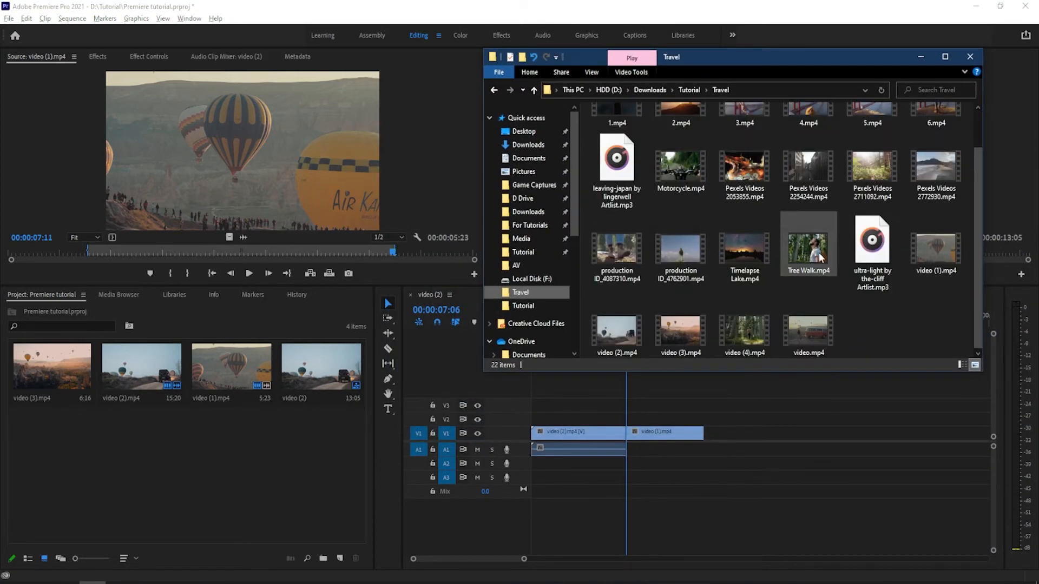
left_click_drag(814, 329, 704, 449)
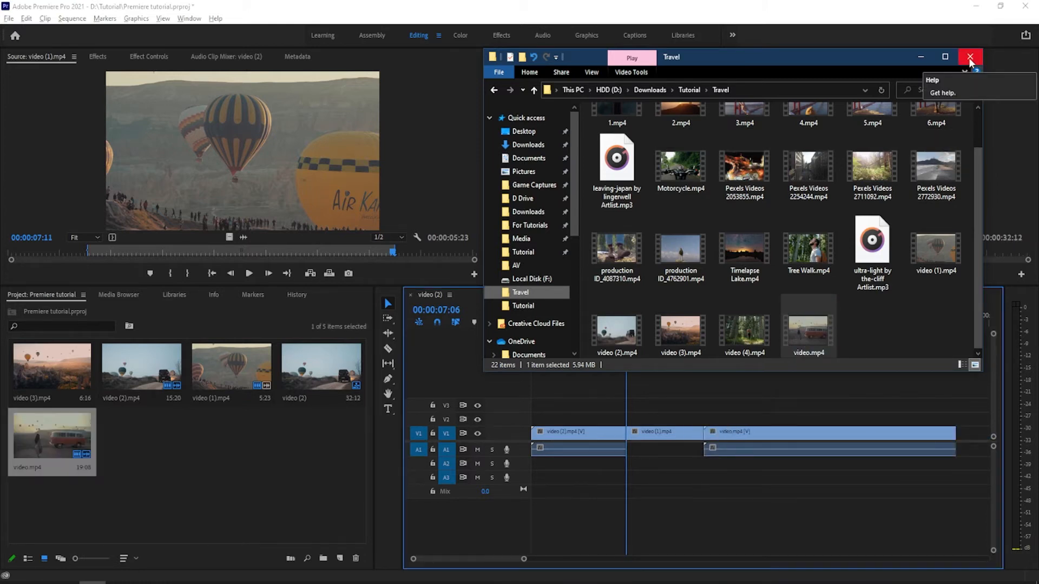
left_click(968, 57)
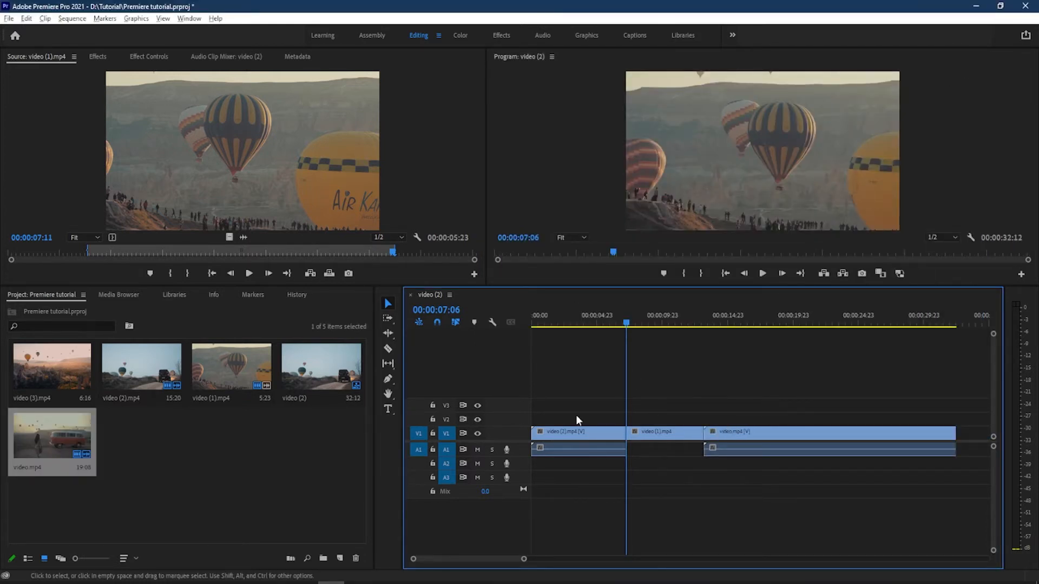
- Split the video.mp4 clip at four points with the Razor tool, making the first cut at about 00:00:19:00
left_click(706, 315)
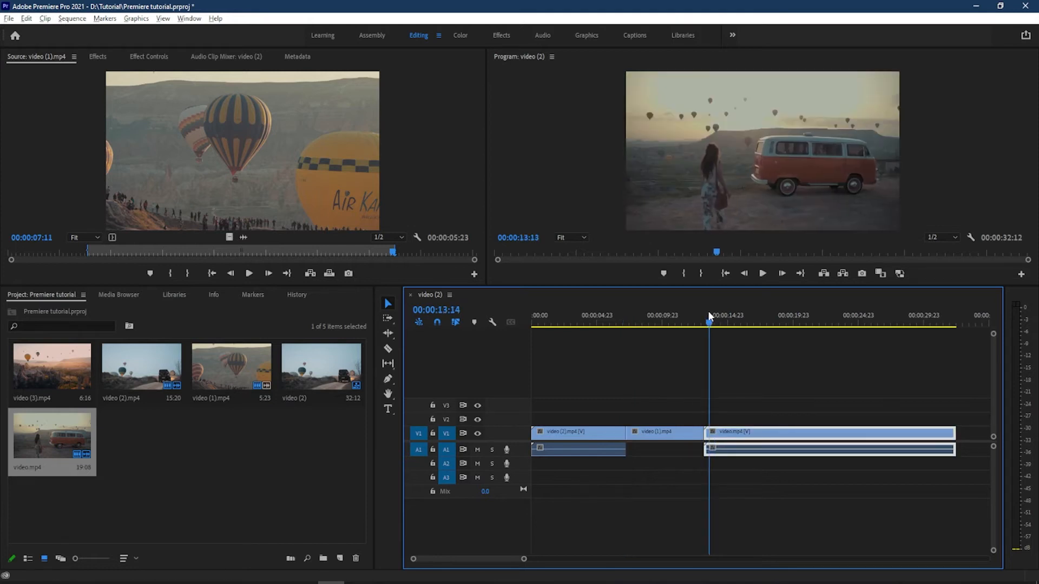
left_click_drag(704, 310, 715, 311)
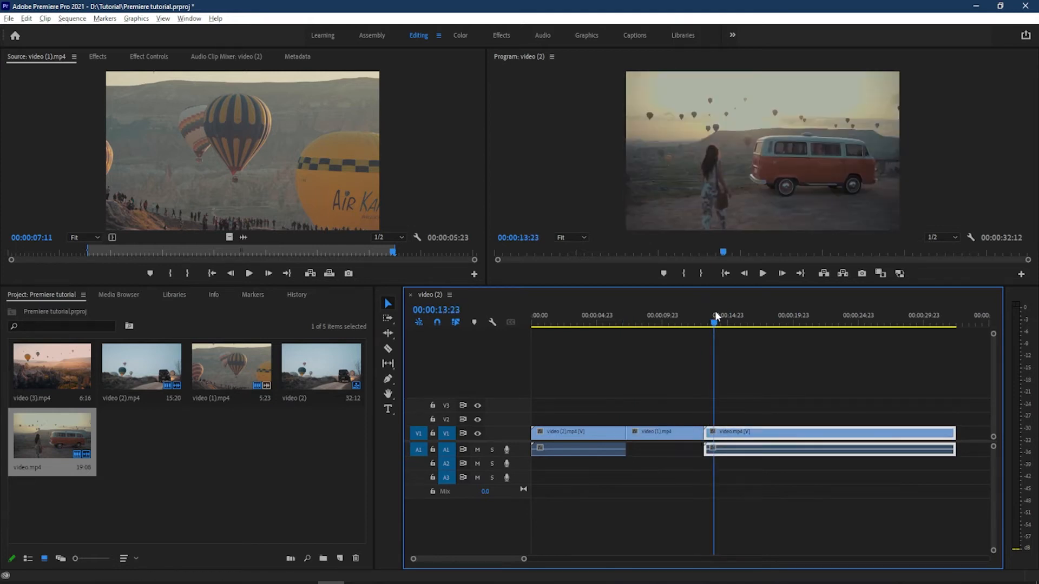
key("c")
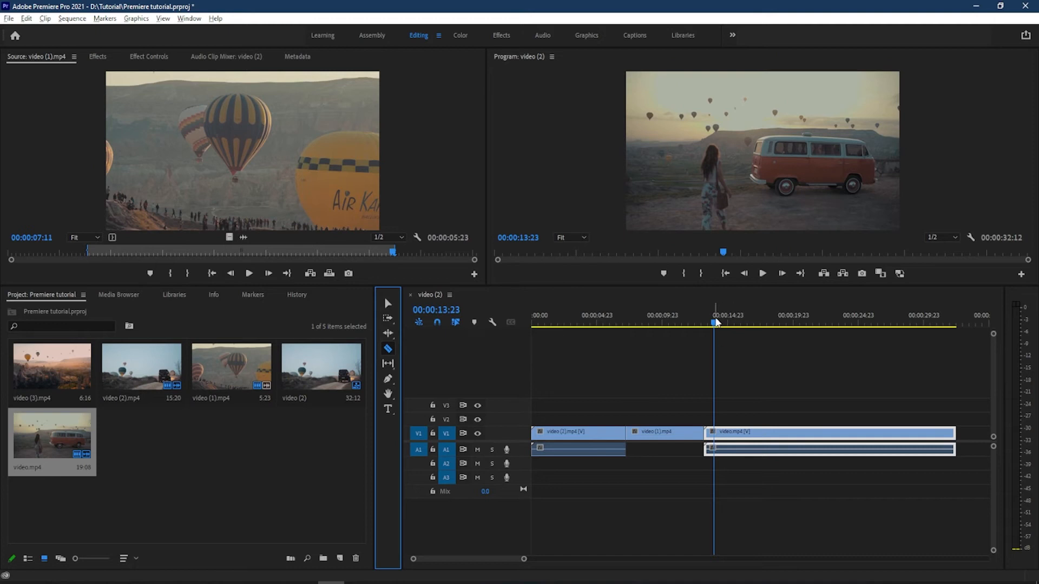
left_click(916, 340)
left_click_drag(731, 325, 748, 324)
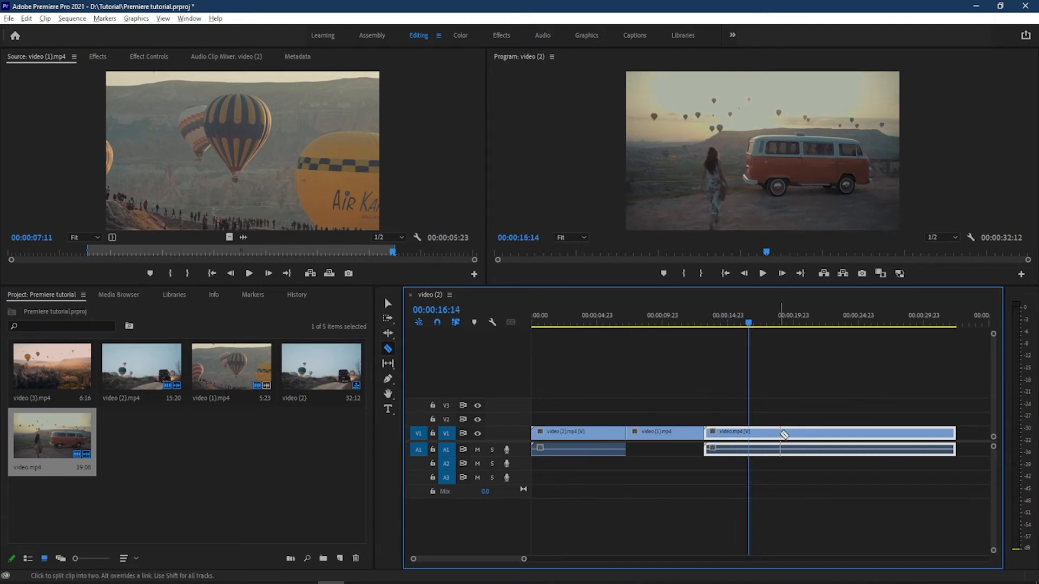
left_click(780, 433)
left_click(815, 432)
left_click(861, 433)
left_click(928, 433)
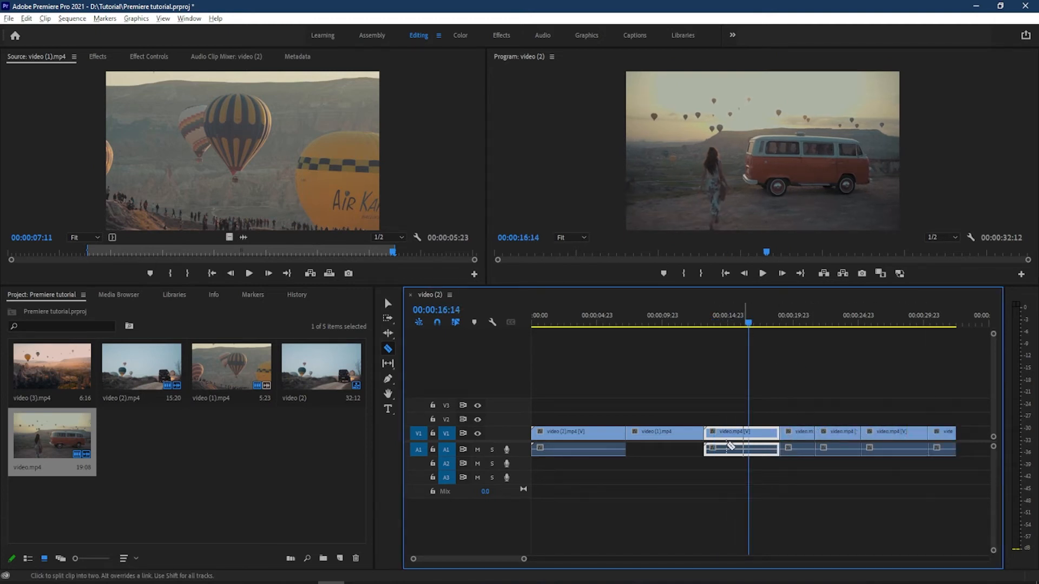
mouse_move(749, 323)
left_mouse_down()
mouse_move(849, 330)
mouse_move(746, 341)
left_mouse_up()
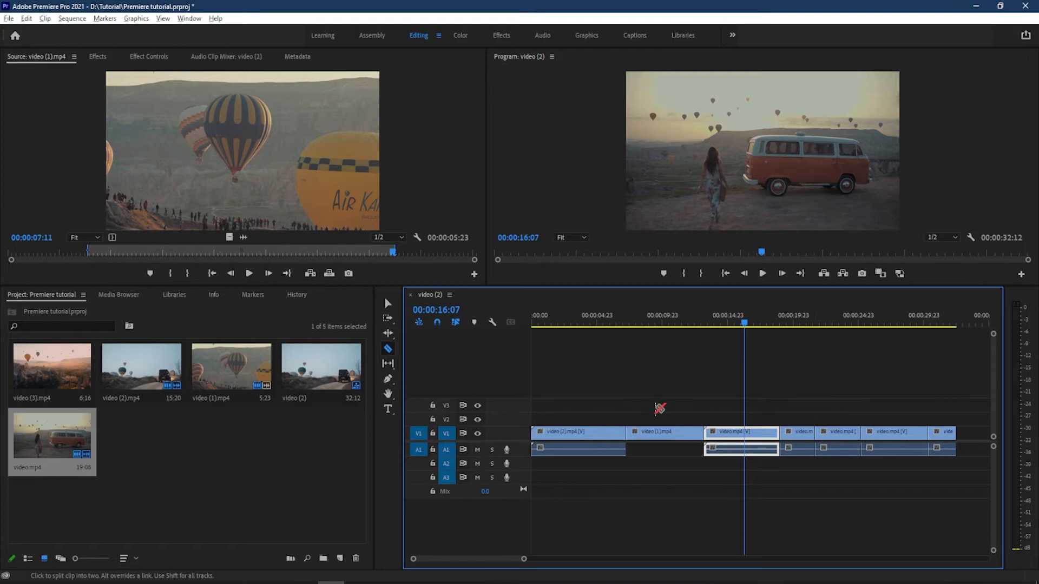
- Delete the four trailing pieces of video.mp4 together with their audio, keeping only its first segment
key("v")
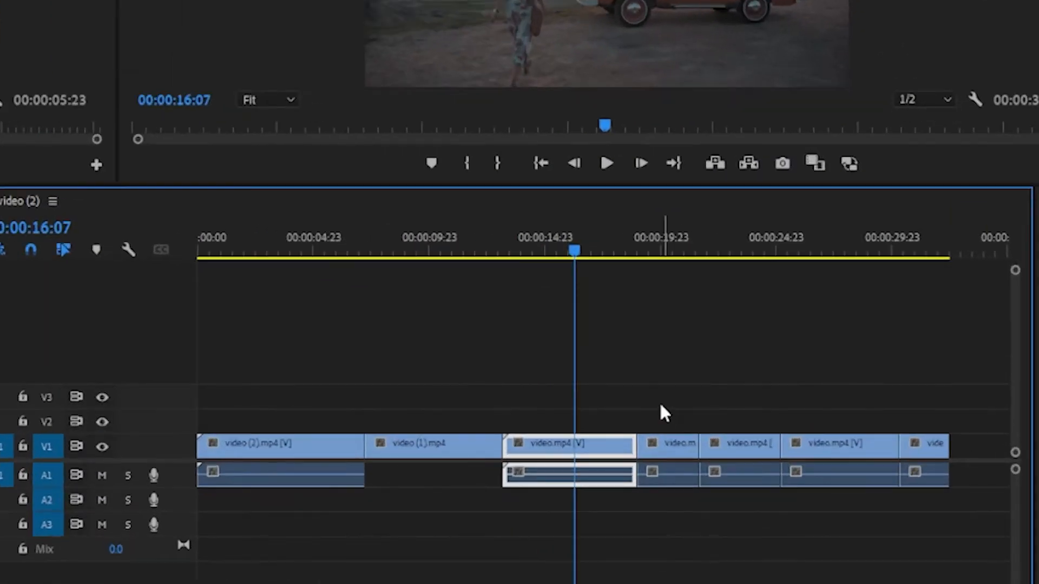
left_click_drag(649, 397, 964, 538)
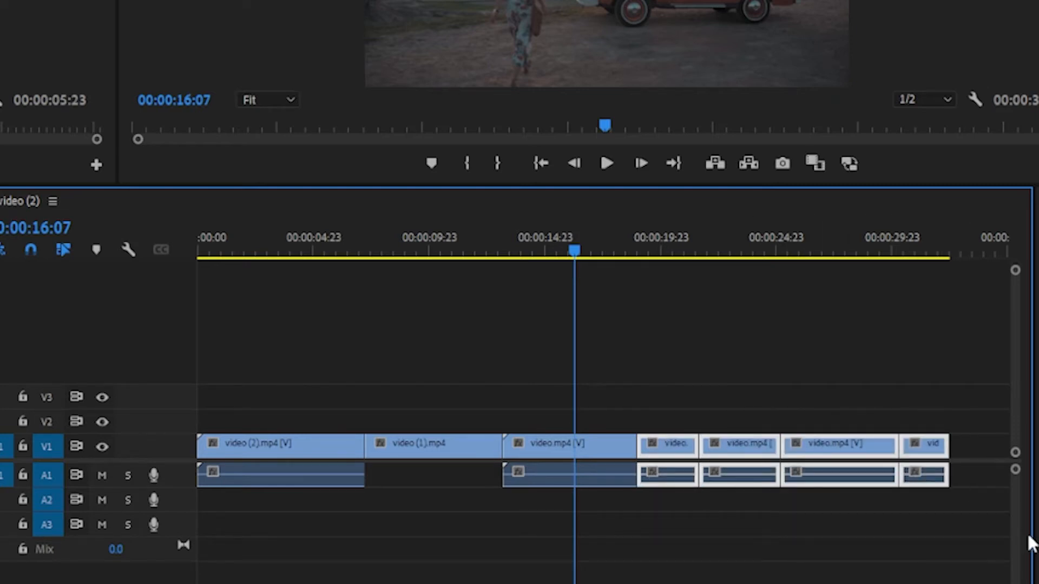
key("Delete")
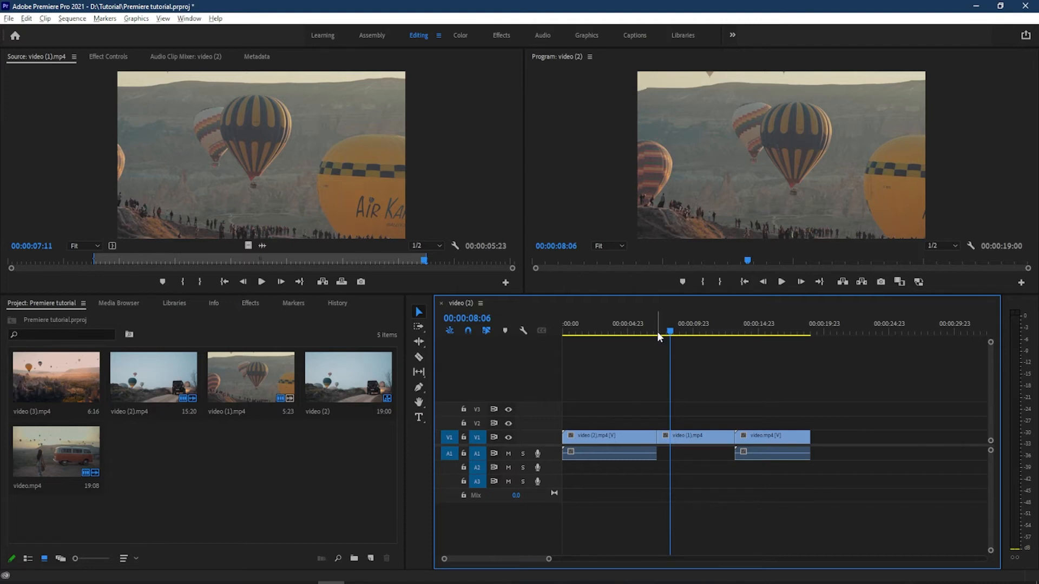
- Create a text box over the balloons in the Program monitor at 00:00:08:06 containing "Hot Air Balloons"
left_click(420, 419)
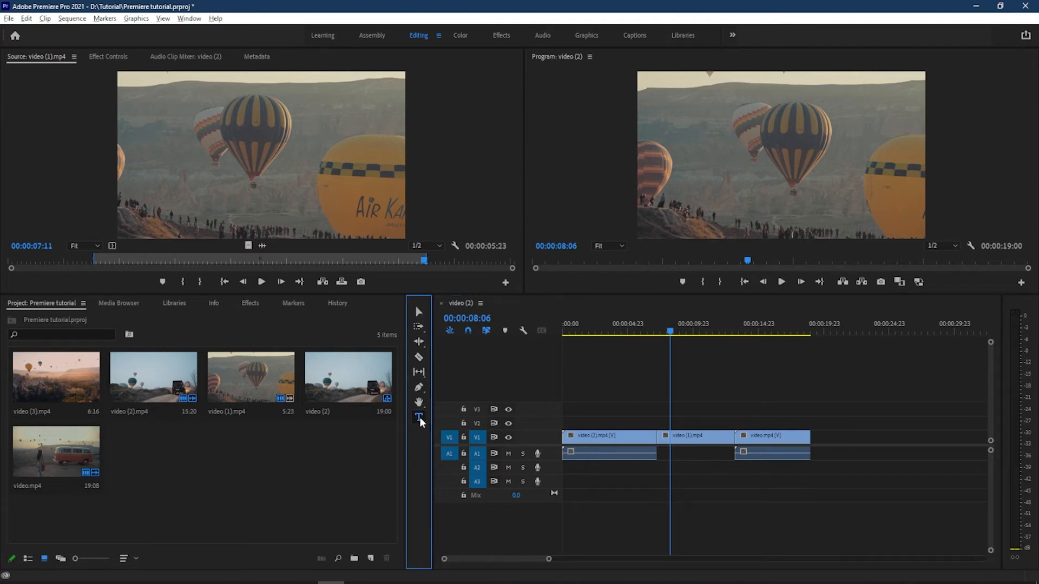
left_click(669, 113)
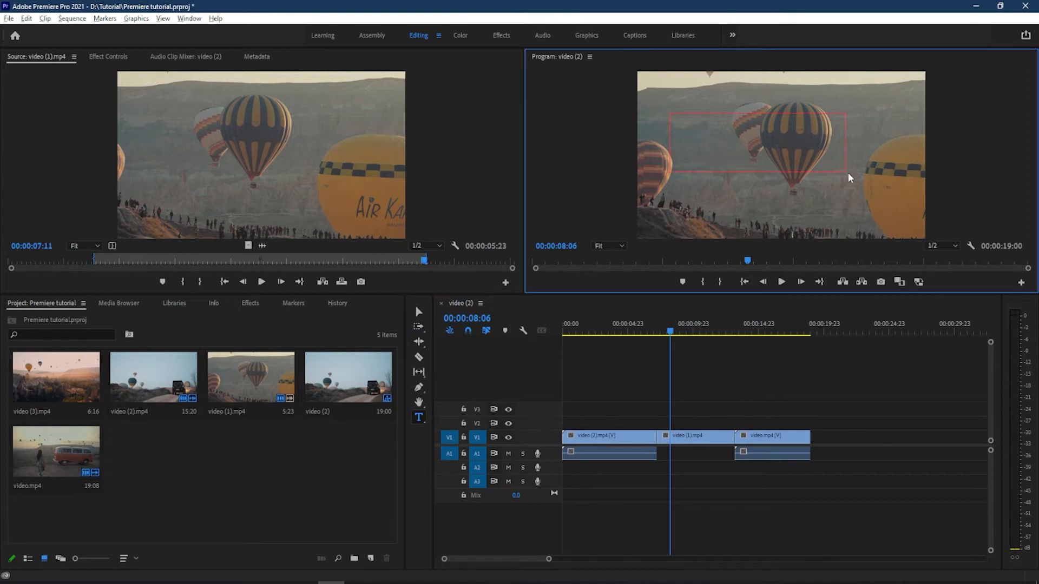
left_click_drag(877, 180, 885, 180)
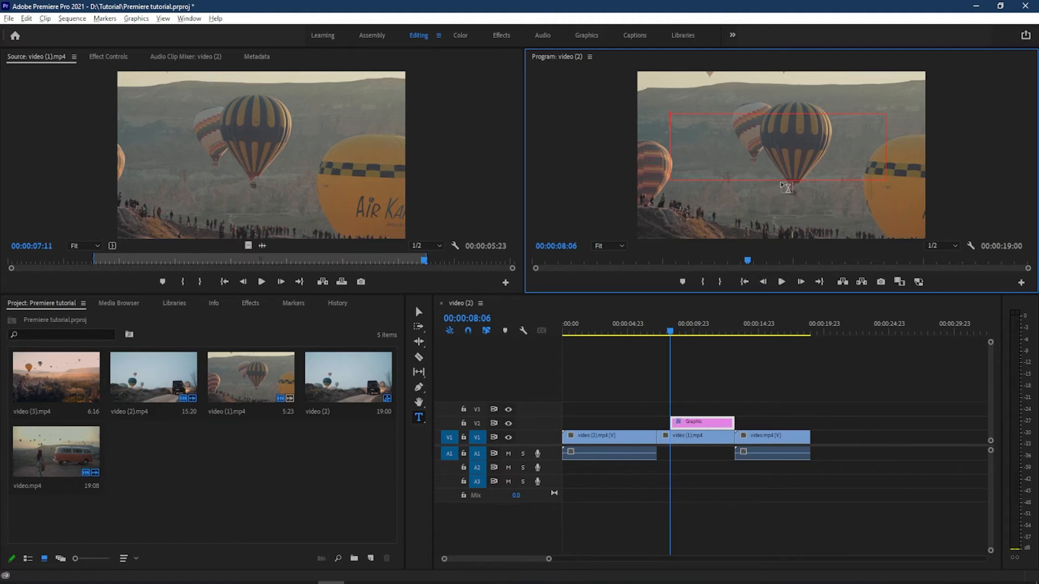
type("Hot Air Ba")
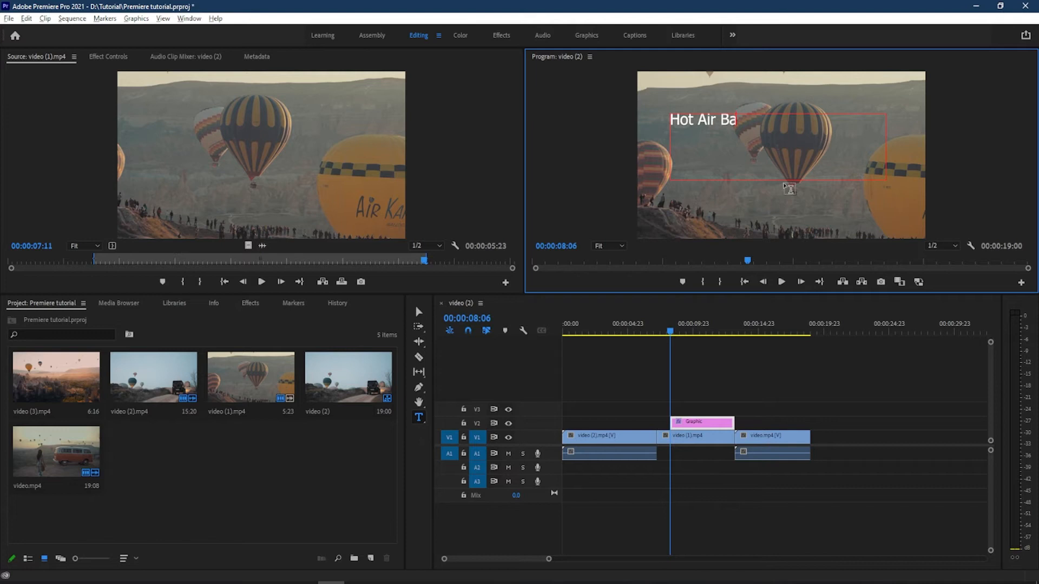
type("lloons")
- Change the Hot Air Balloons title's font to Tw Cen MT Condensed and its size to 176
left_click(715, 429)
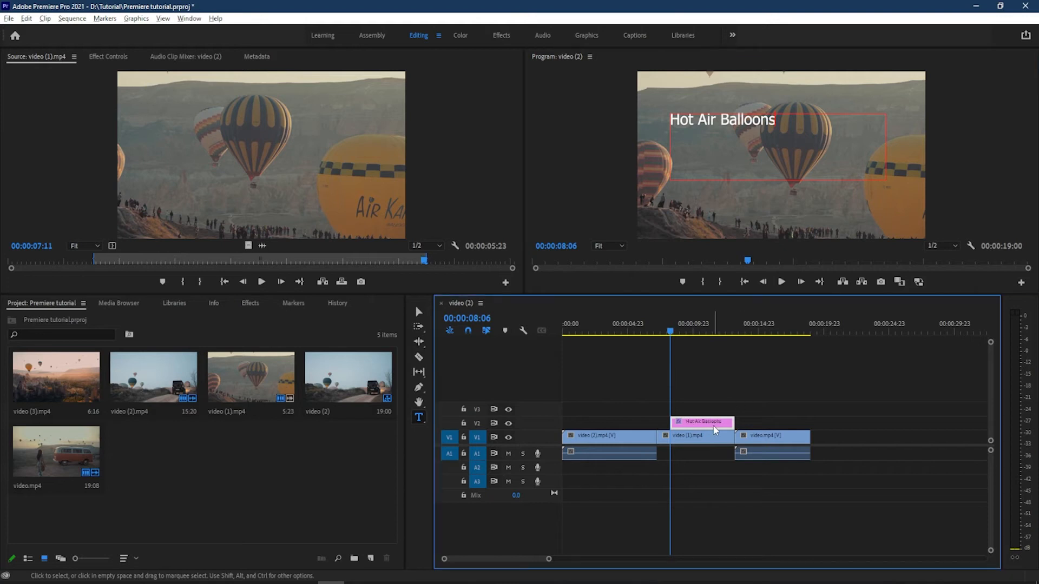
left_click(109, 57)
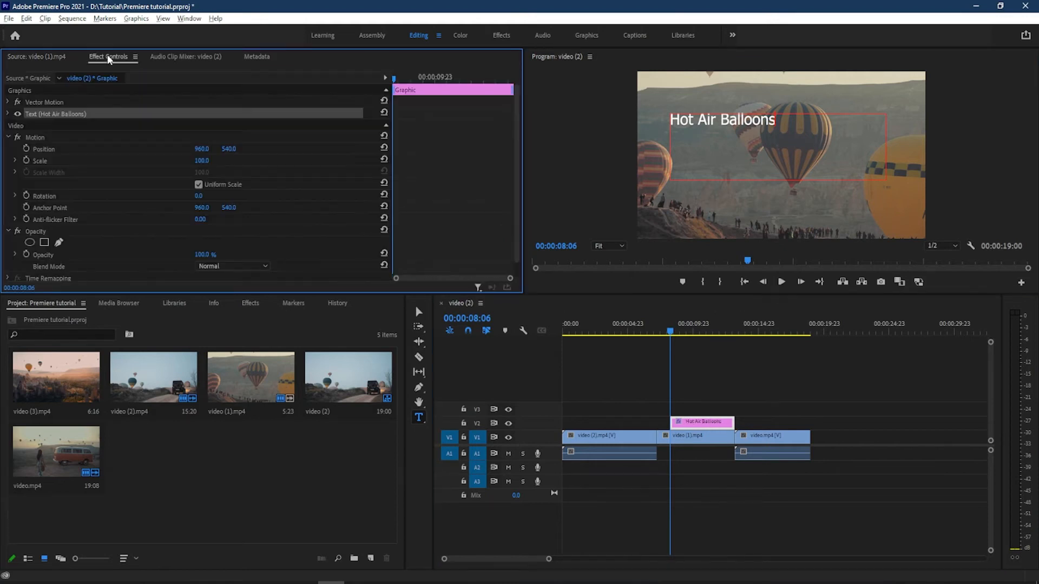
left_click(8, 114)
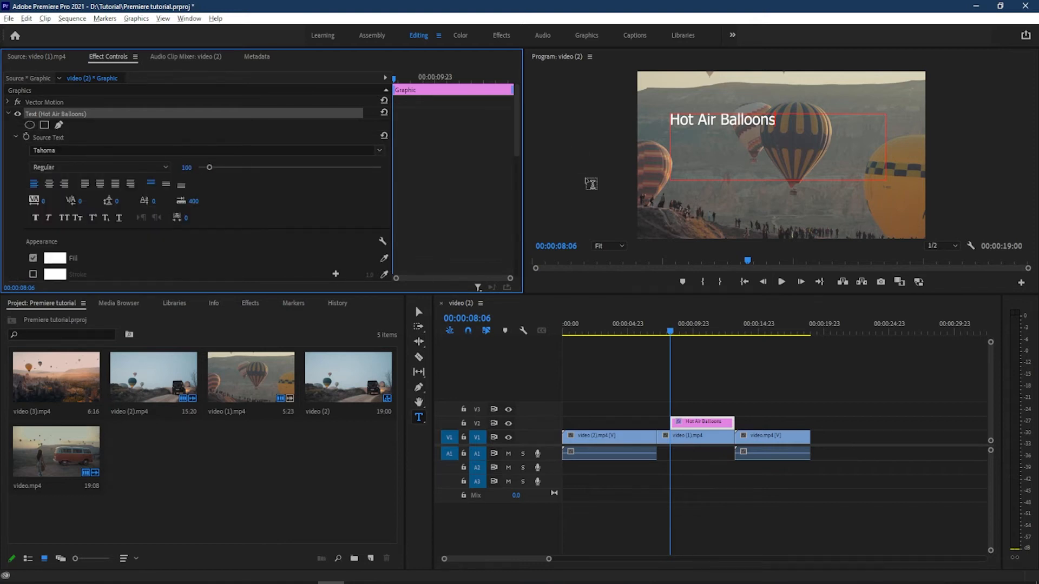
left_click_drag(800, 133, 576, 134)
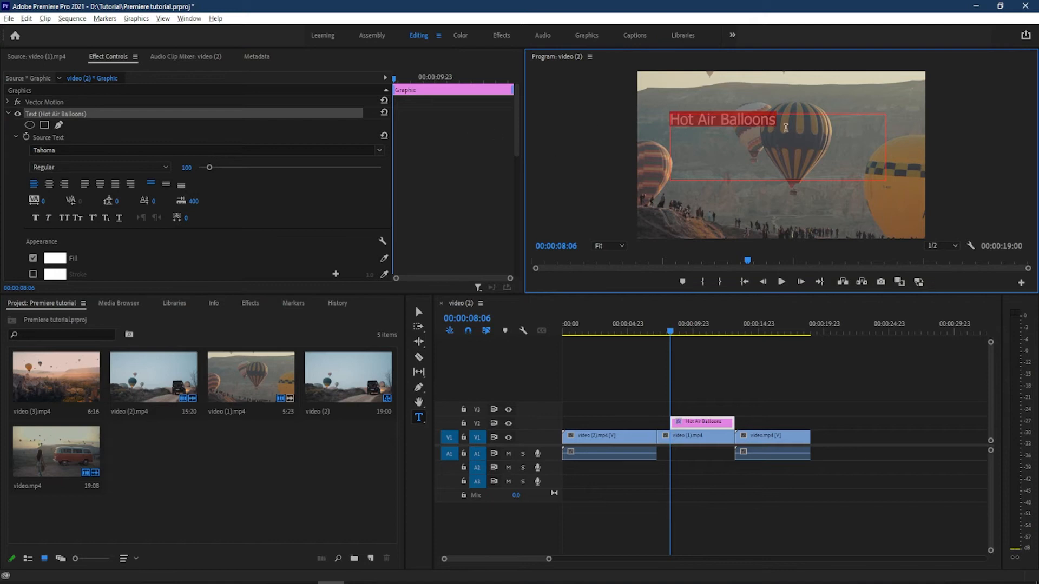
left_click(373, 150)
left_click(128, 259)
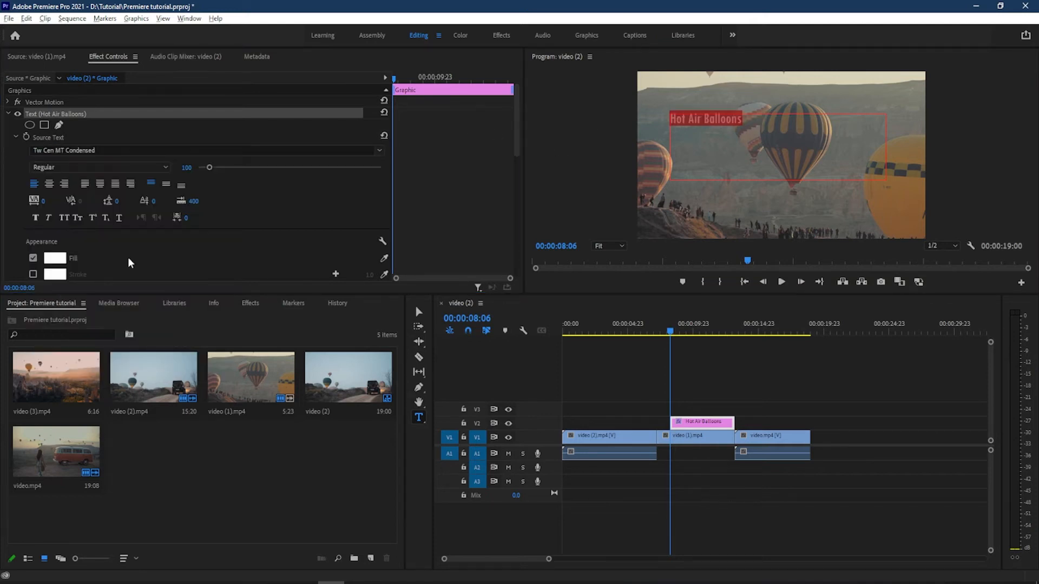
left_click_drag(209, 167, 218, 168)
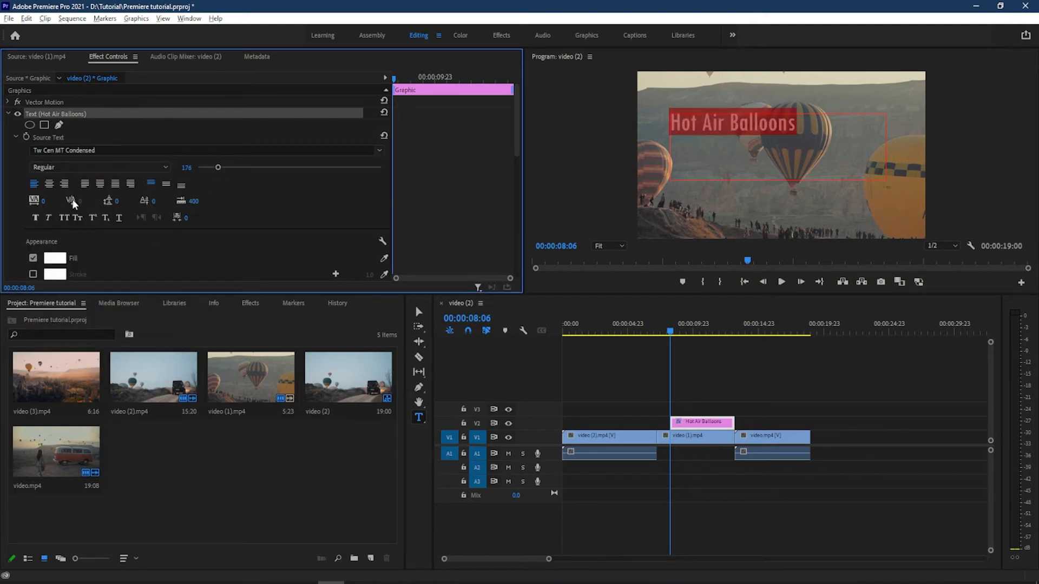
- Center the title text horizontally and vertically within its text box, keeping the fill white
left_click(50, 184)
scroll(95, 200, "down", 1)
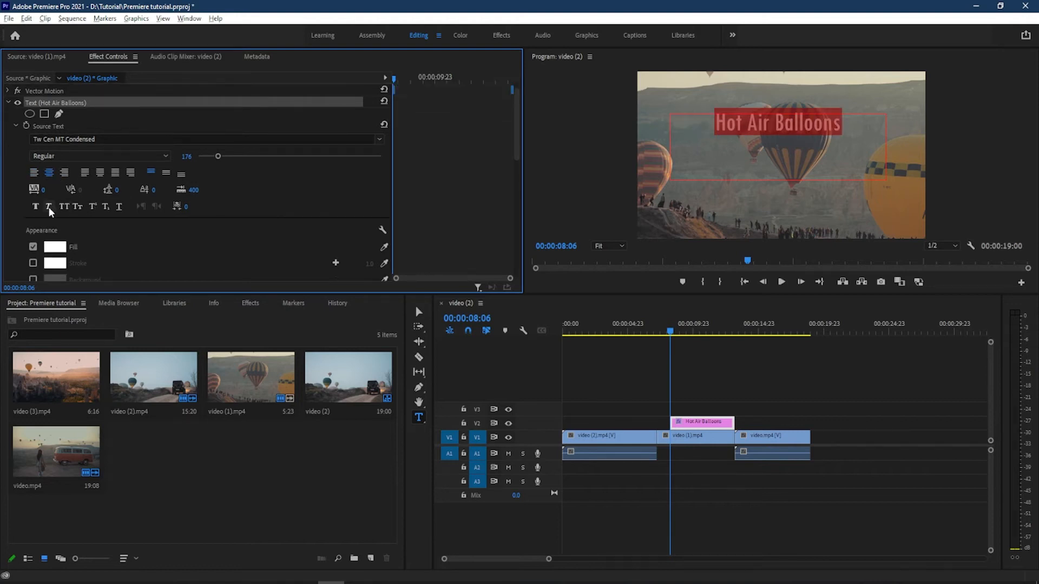
left_click(54, 252)
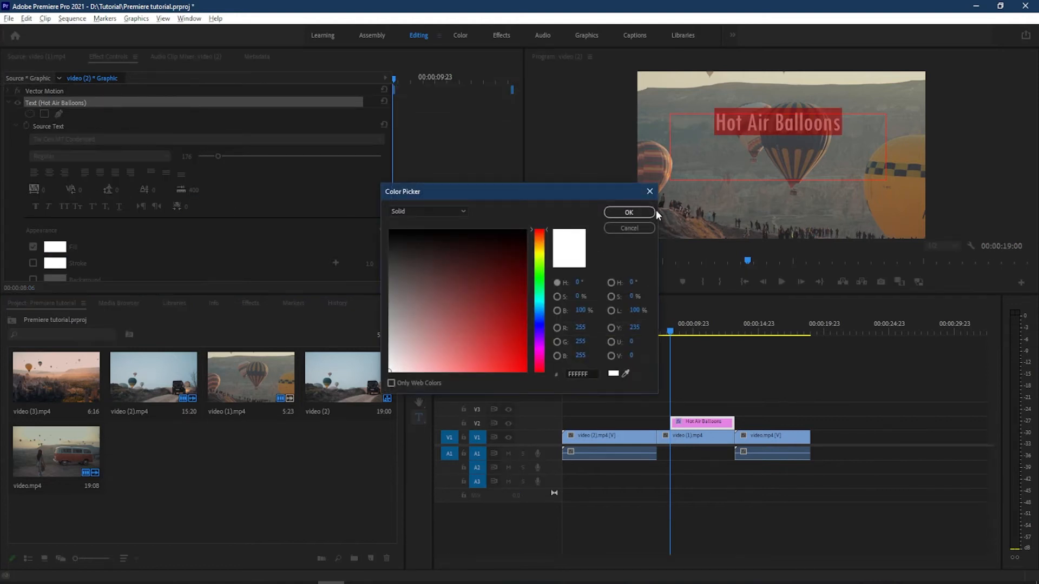
left_click(649, 191)
scroll(50, 258, "down", 1)
scroll(50, 259, "down", 2)
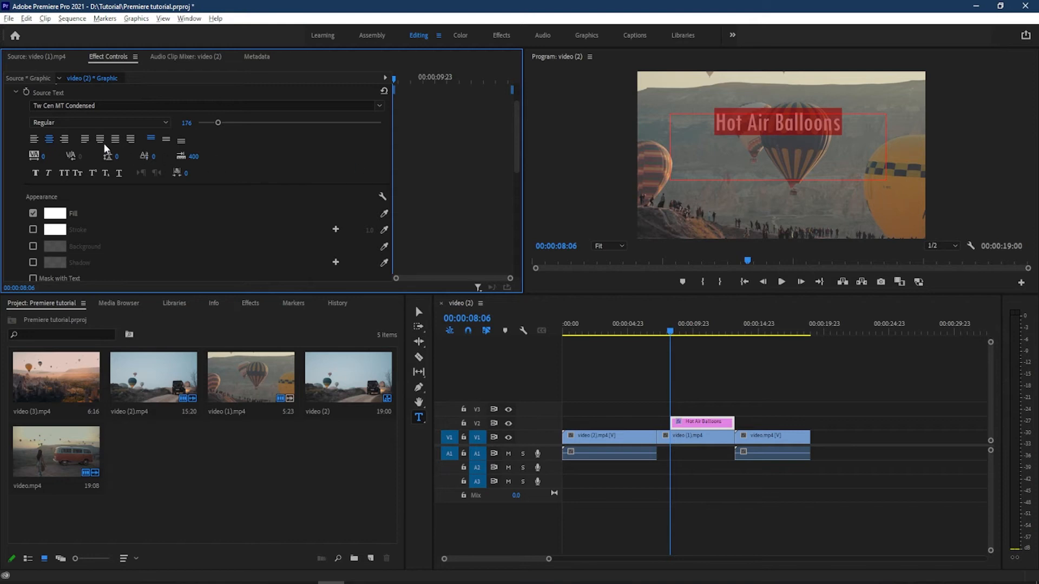
left_click(167, 141)
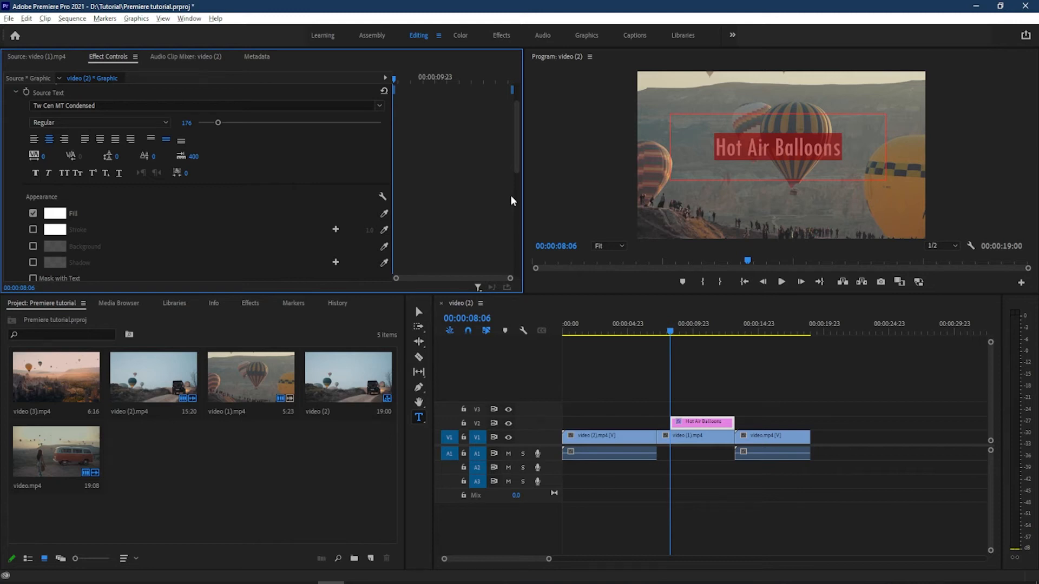
- Move the Hot Air Balloons title on V2 over video (2).mp4 and preview it by scrubbing to 00:00:03:19
left_click(418, 312)
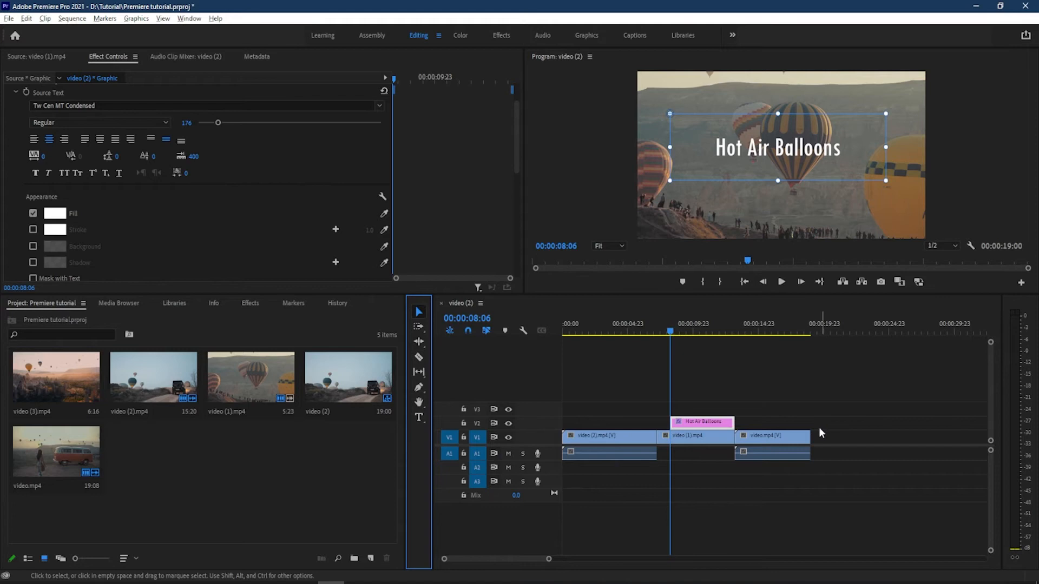
left_click(720, 427)
left_click_drag(720, 428, 630, 427)
left_click(569, 329)
left_click_drag(569, 329, 612, 337)
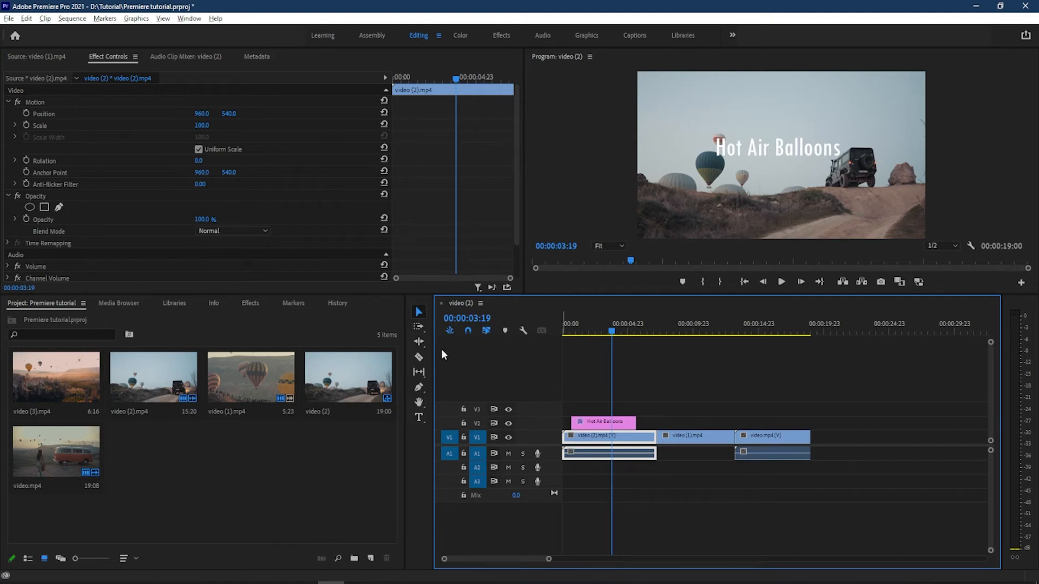
- Browse the Video Effects and Video Transitions categories among the available effects
left_click(251, 304)
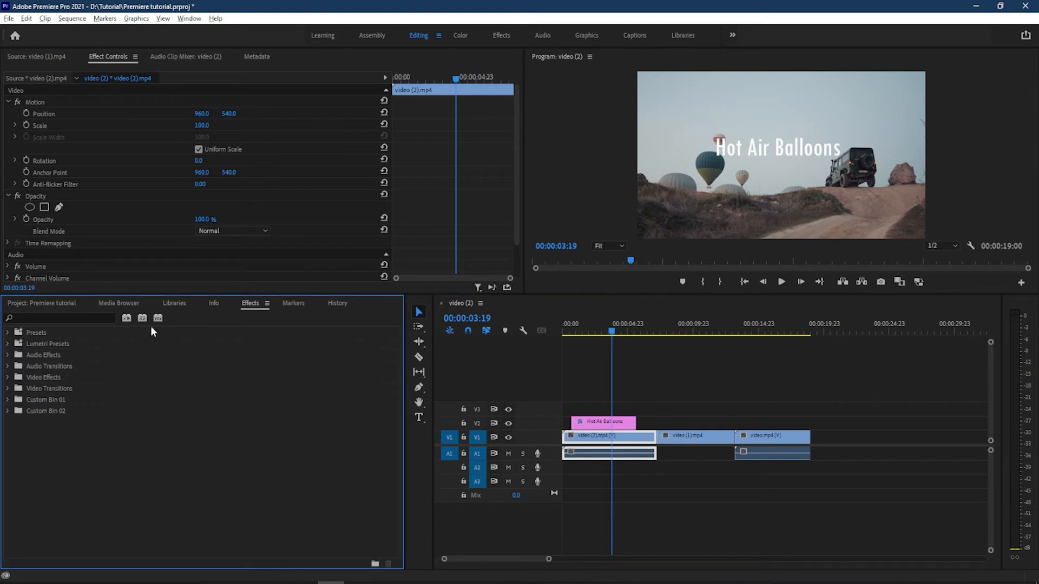
left_click(102, 318)
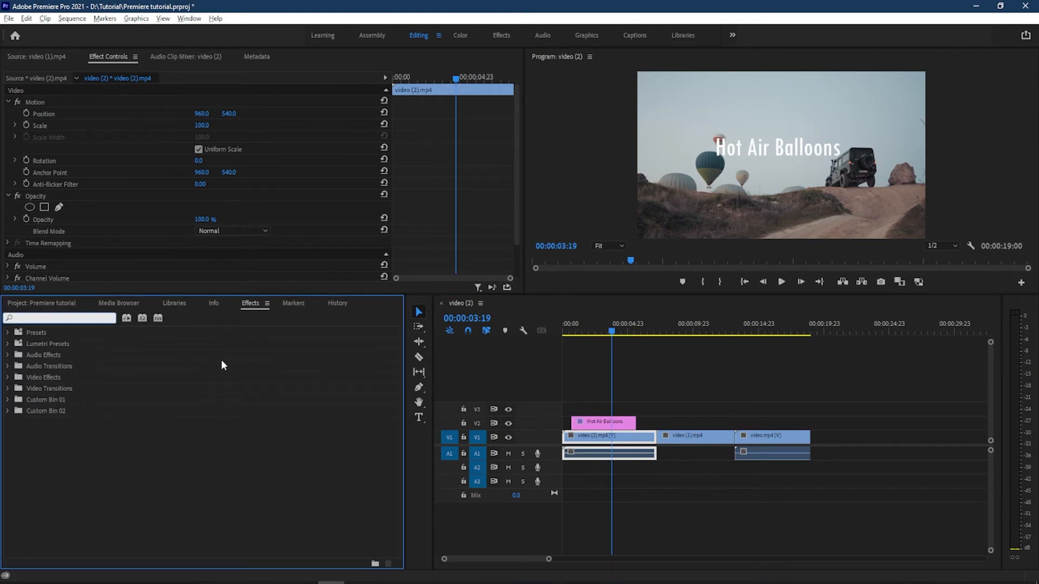
left_click(11, 379)
scroll(50, 401, "down", 5)
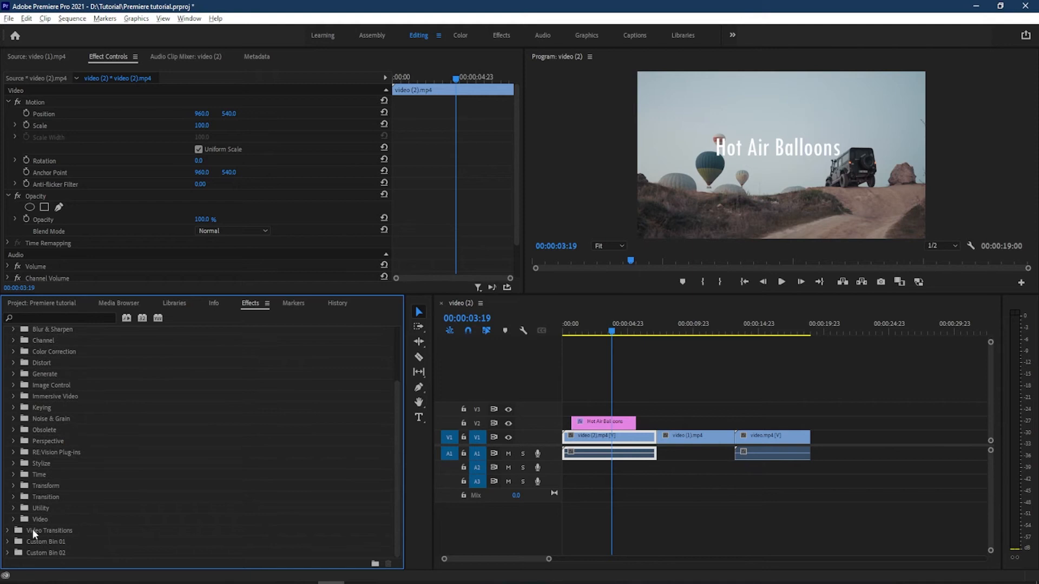
left_click(8, 531)
scroll(77, 480, "down", 4)
scroll(57, 457, "down", 1)
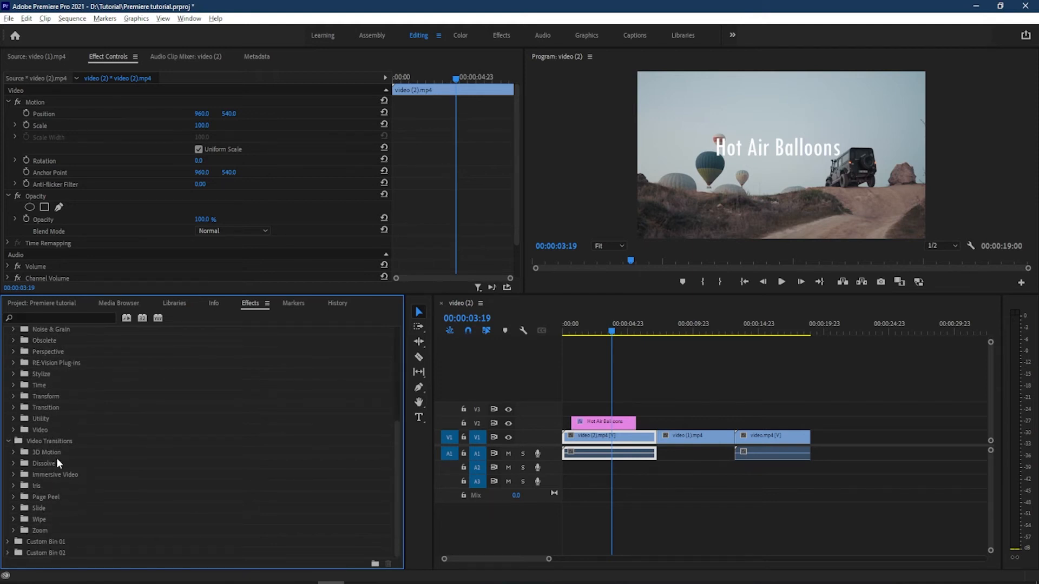
- Add a Cross Dissolve transition to the start of the Hot Air Balloons title on V2 and play back the fade-in
left_click_drag(569, 329, 587, 328)
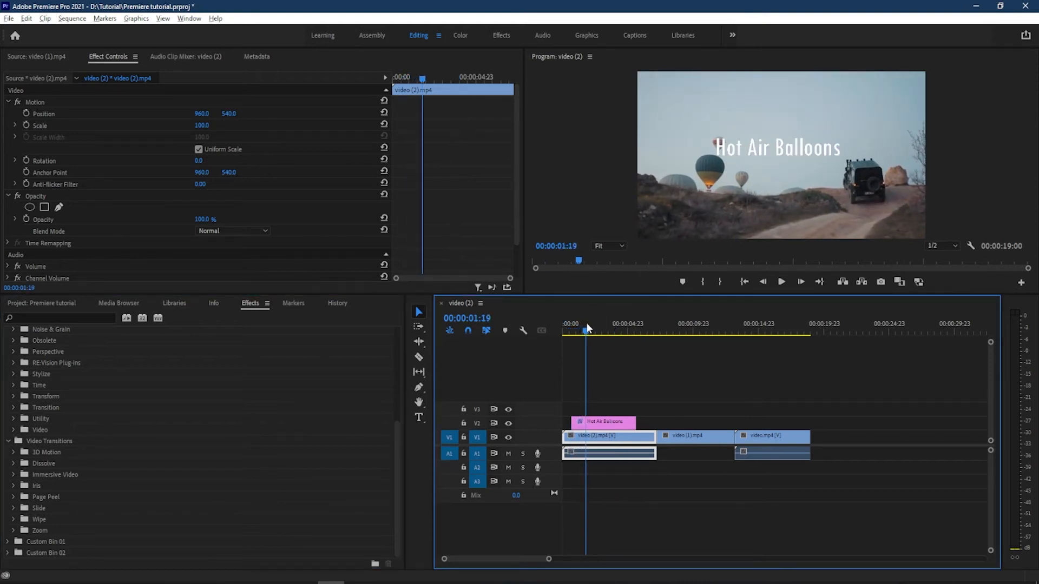
left_click(13, 463)
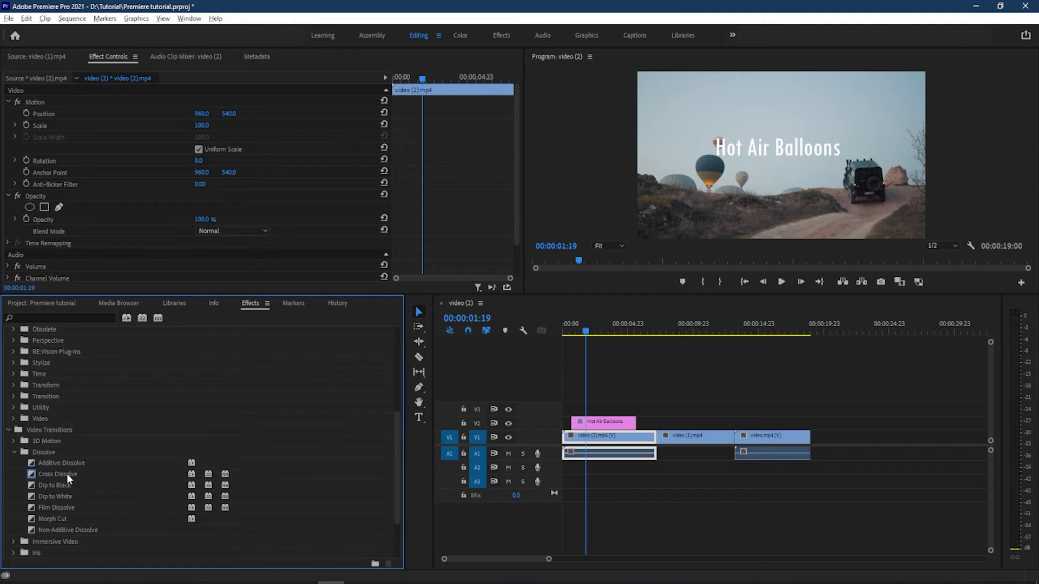
left_click_drag(67, 475, 575, 424)
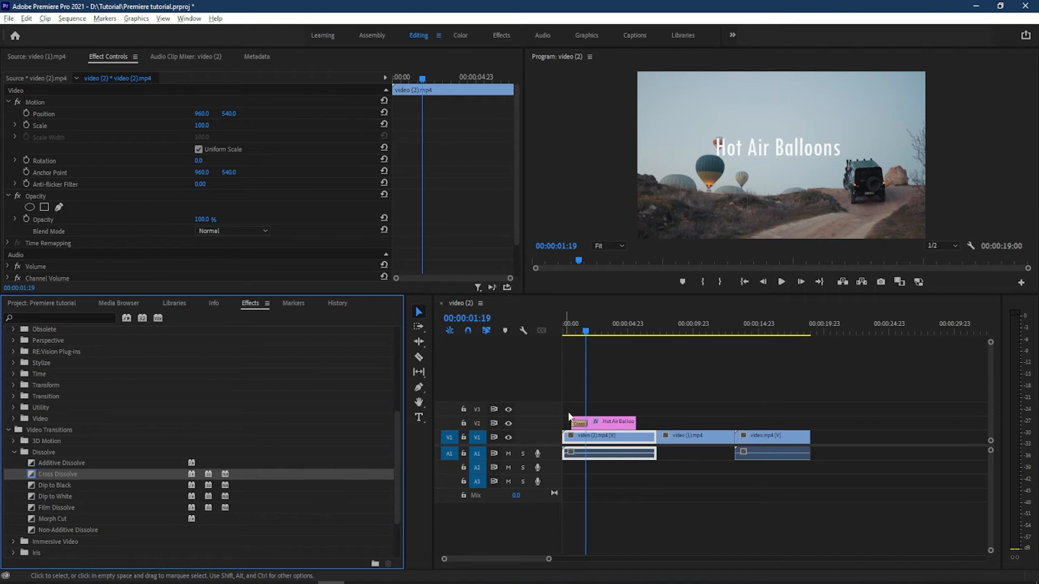
left_click(566, 331)
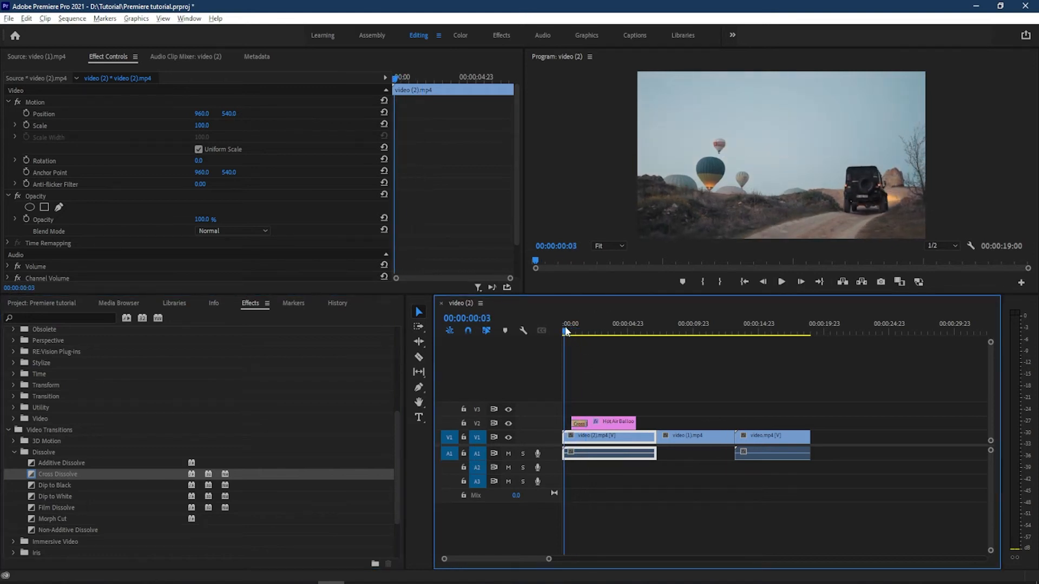
key("space")
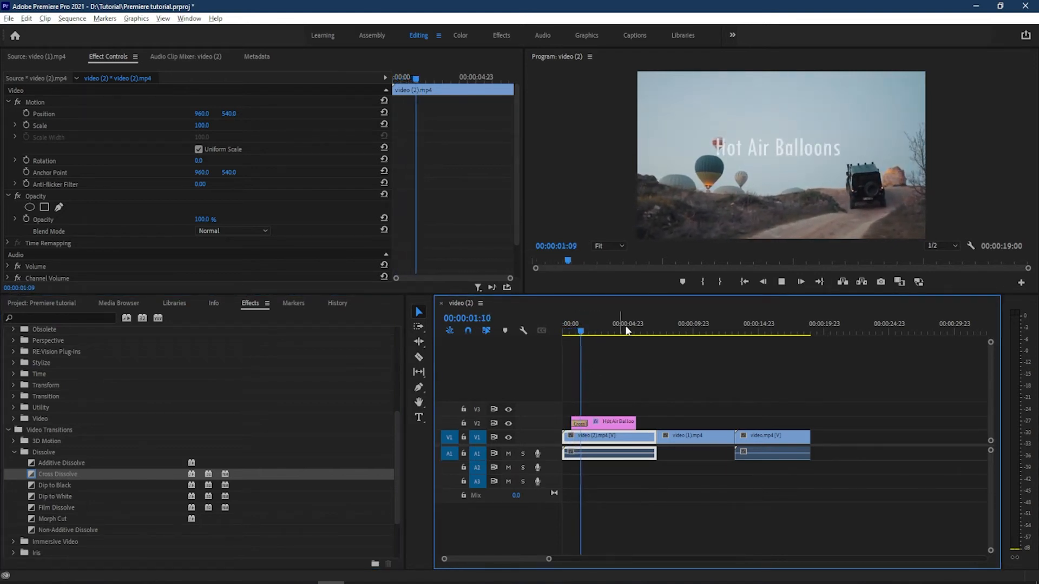
key("space")
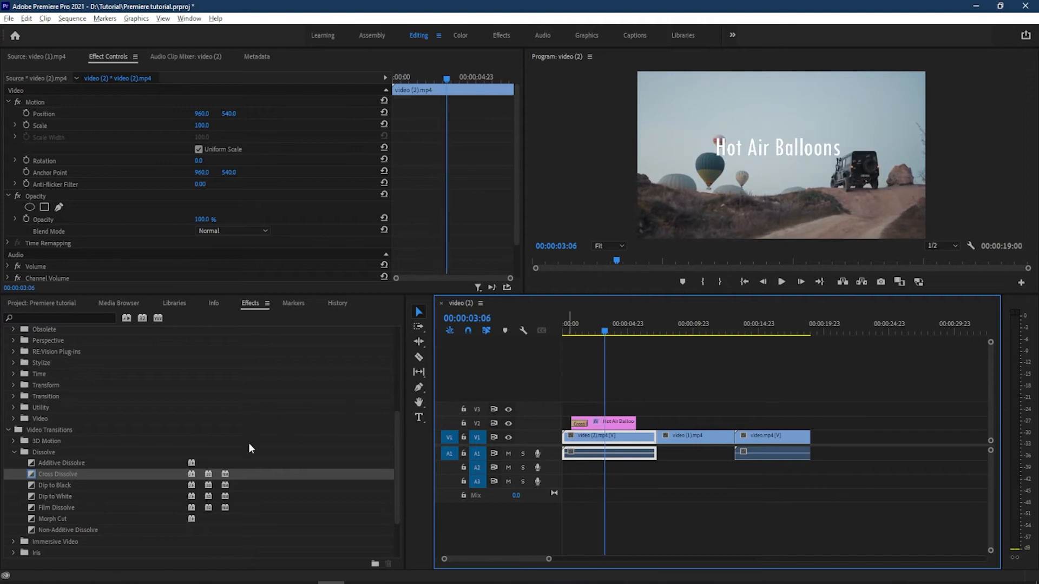
- Add a Cross Dissolve to the end of the Hot Air Balloons title, play it back and return the playhead to the sequence start
left_click_drag(101, 473, 640, 426)
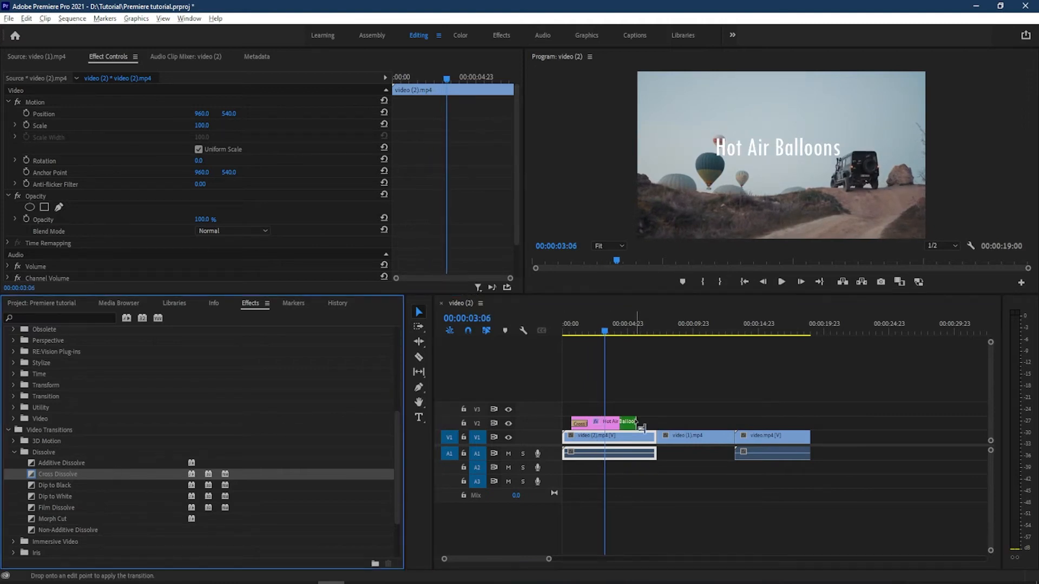
key("space")
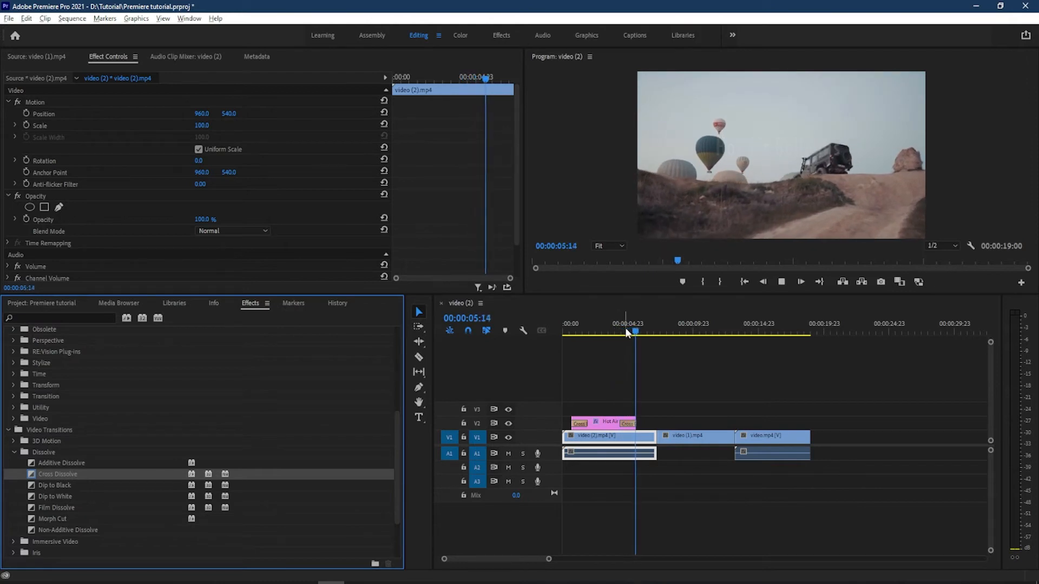
key("space")
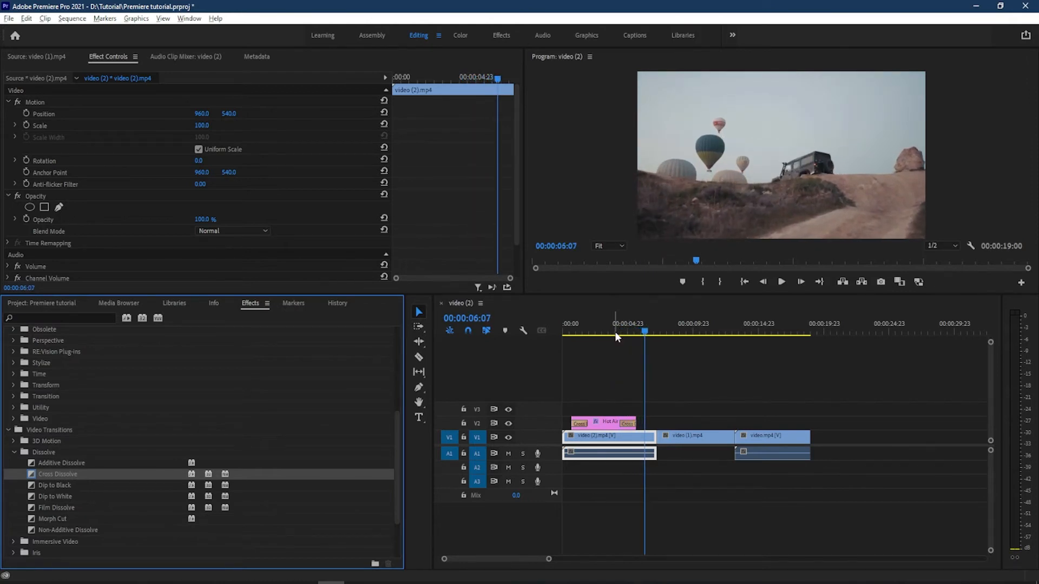
left_click_drag(615, 333, 277, 389)
- Find Camera Blur by searching the effects for "blur", apply it to video (2).mp4 on V1, and collapse the clip's Motion and Opacity settings
scroll(295, 384, "up", 1)
scroll(136, 399, "up", 1)
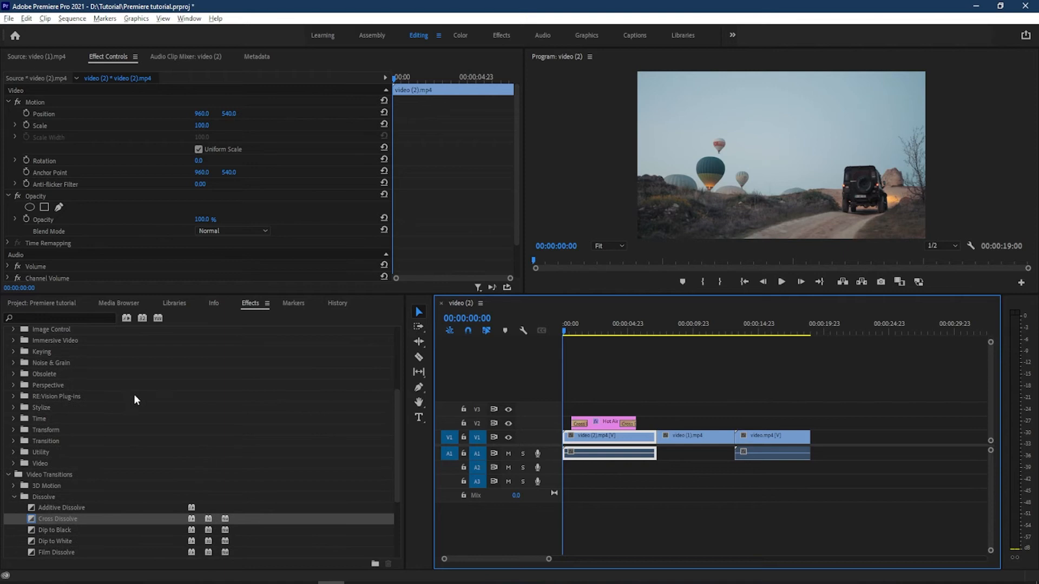
scroll(98, 393, "up", 3)
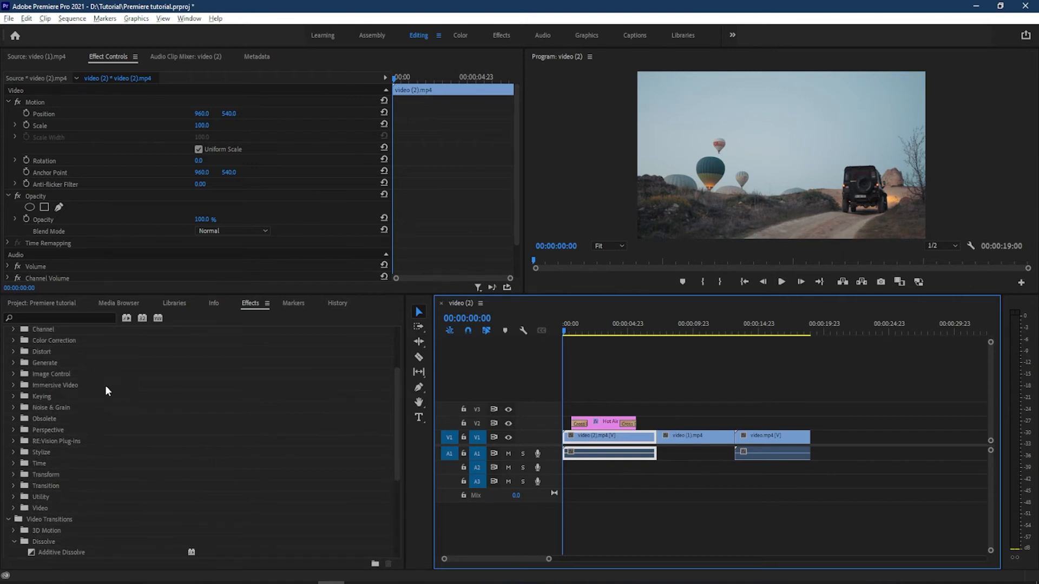
scroll(101, 391, "up", 1)
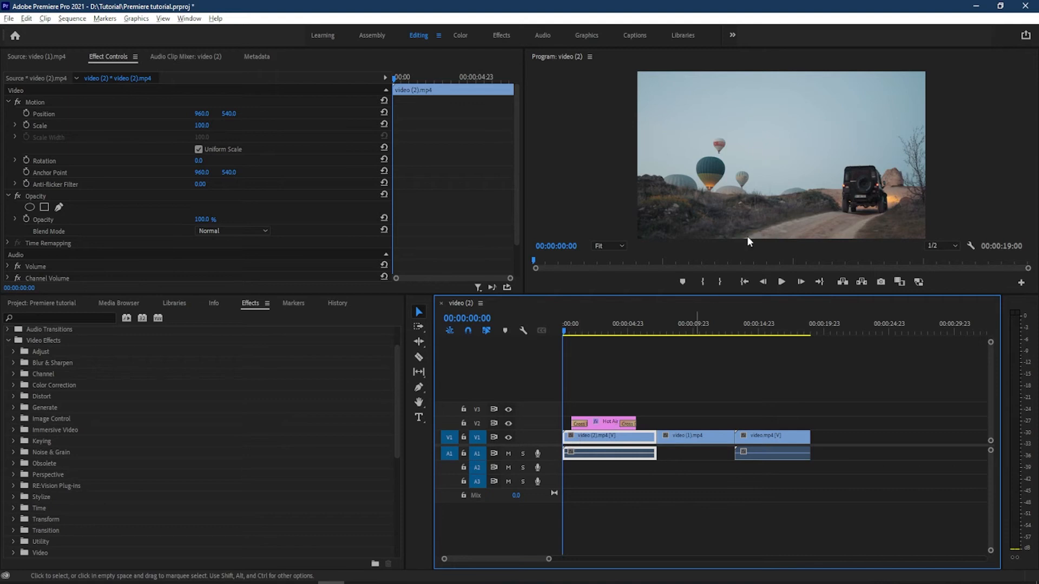
left_click(13, 363)
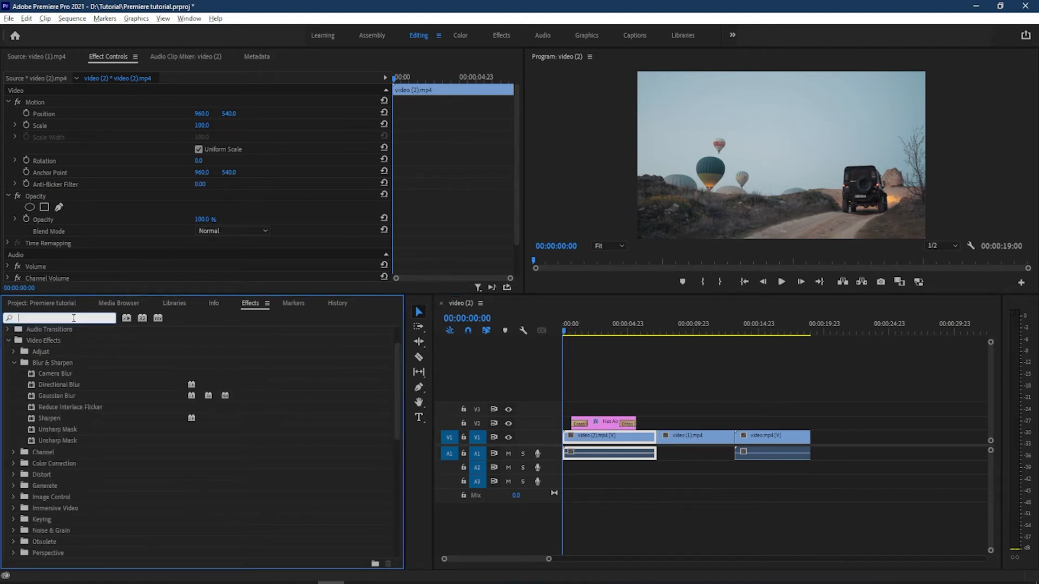
type("blur")
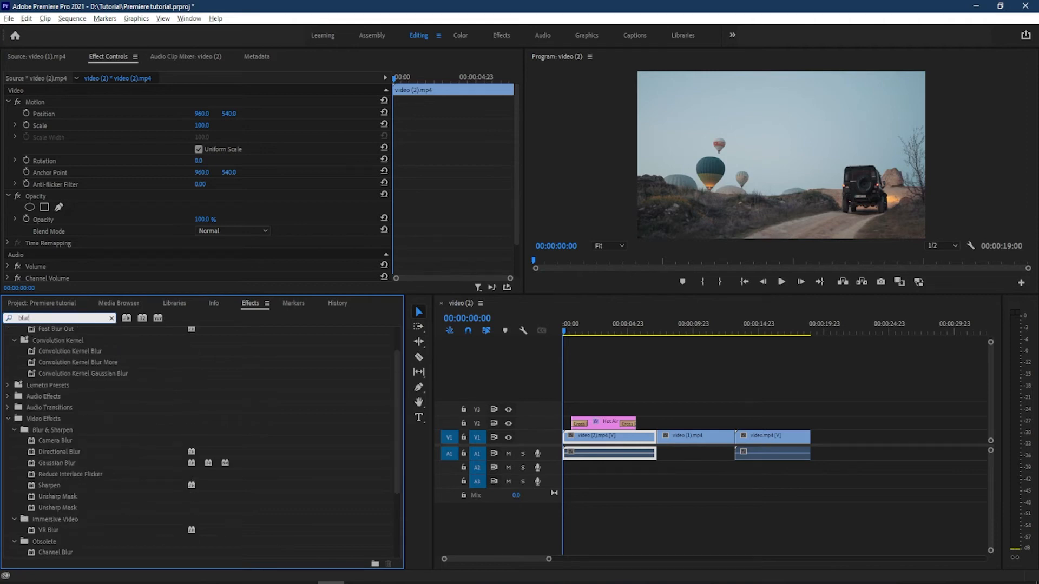
scroll(119, 386, "down", 2)
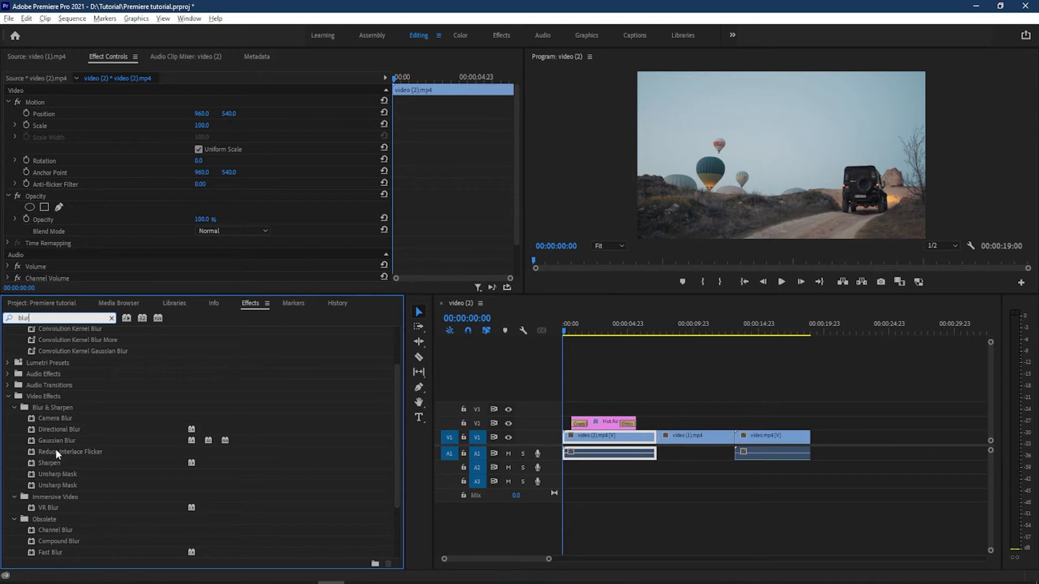
left_click_drag(57, 417, 585, 441)
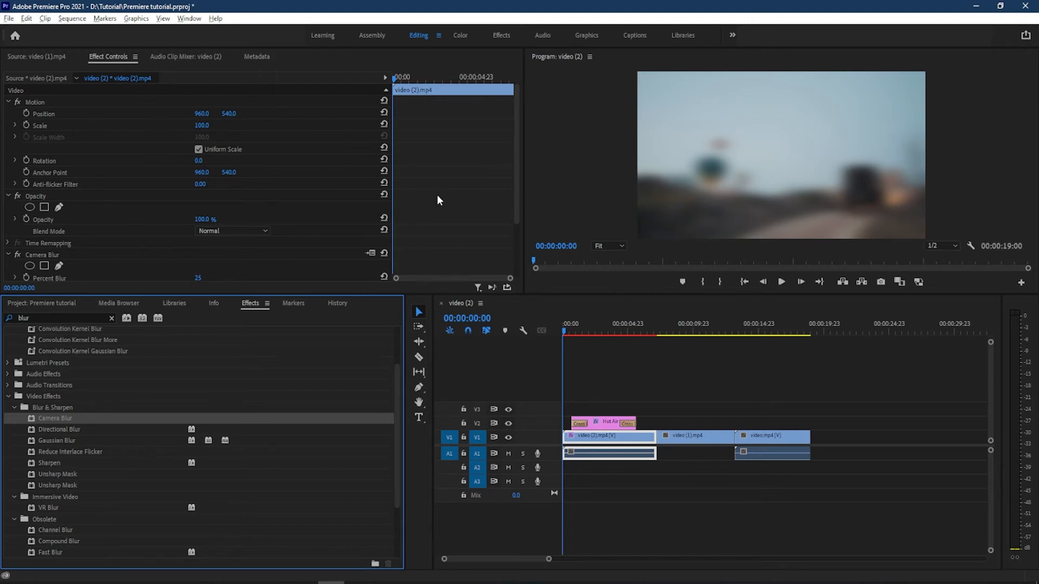
left_click(8, 102)
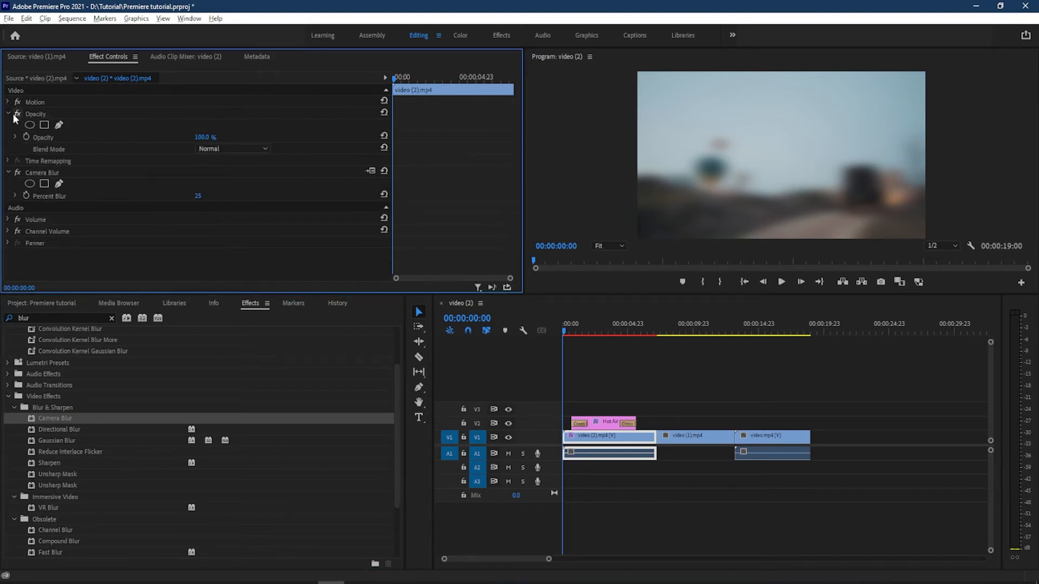
left_click(9, 114)
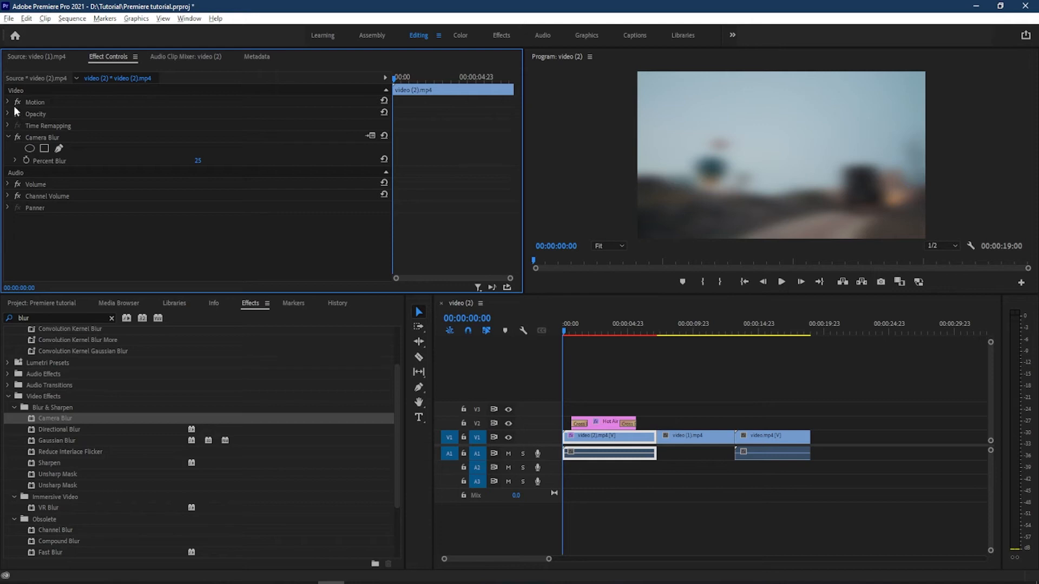
- Set the Camera Blur's Percent Blur on video (2).mp4 to 0
left_click(613, 442)
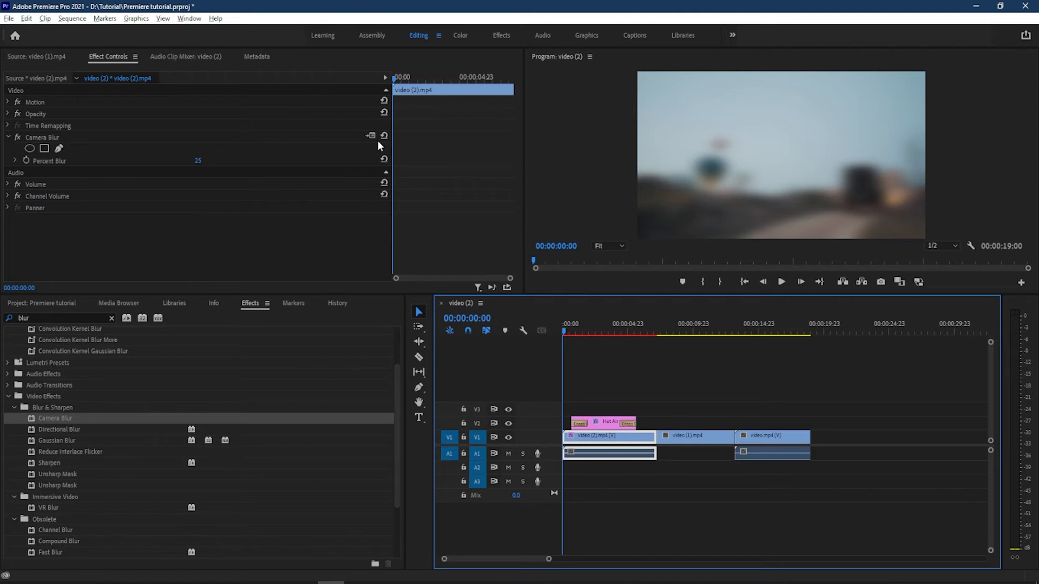
left_click(196, 161)
mouse_move(196, 161)
left_mouse_down()
mouse_move(182, 161)
mouse_move(224, 161)
mouse_move(170, 161)
mouse_move(206, 161)
mouse_move(195, 161)
left_mouse_up()
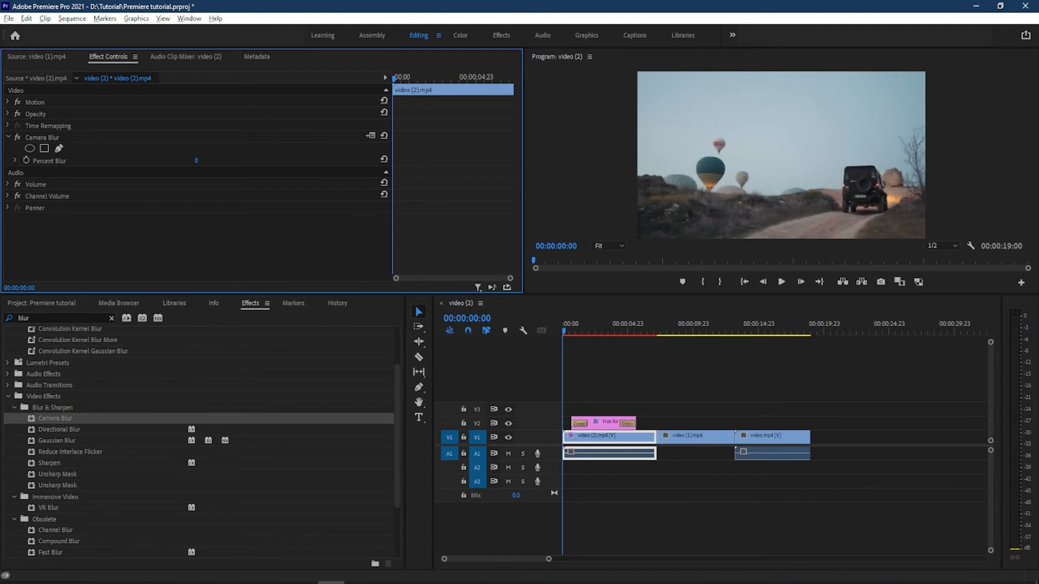
- Keyframe the Camera Blur's Percent Blur on video (2).mp4 from 25 at 00:00:00:00 to 0 at 00:00:00:09
left_click(28, 160)
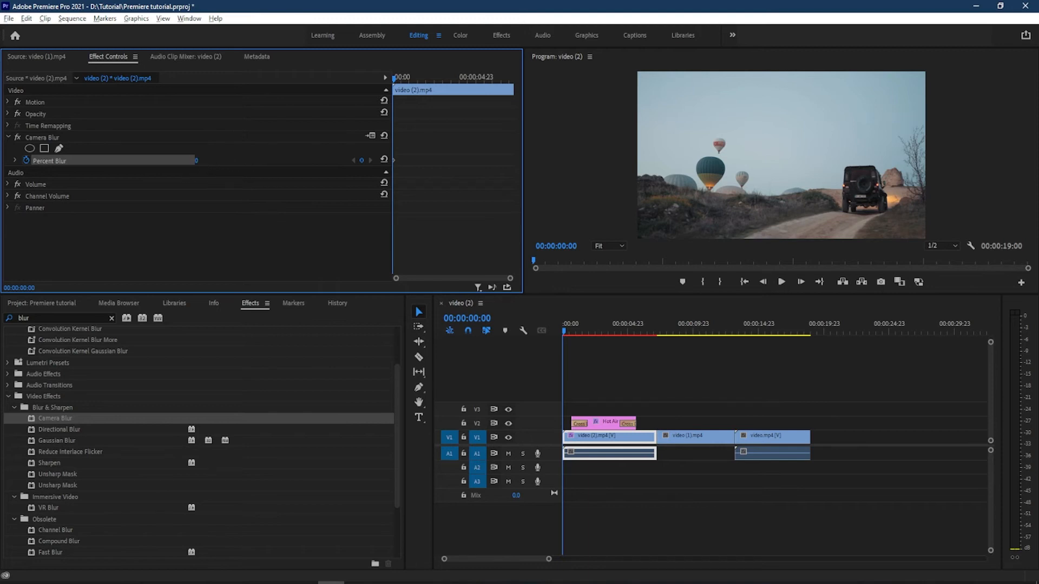
left_click_drag(197, 160, 207, 160)
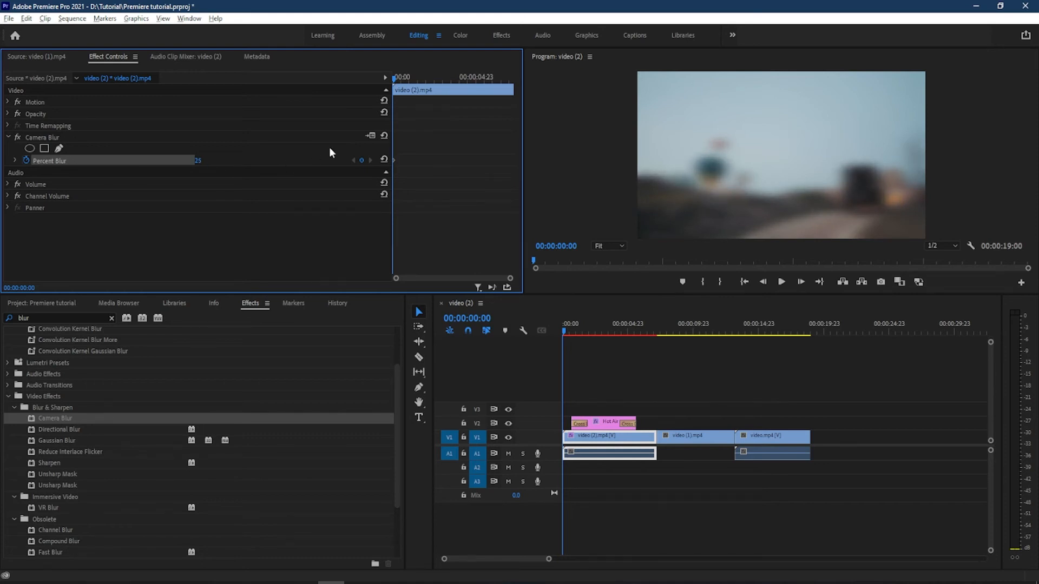
left_click_drag(394, 79, 402, 82)
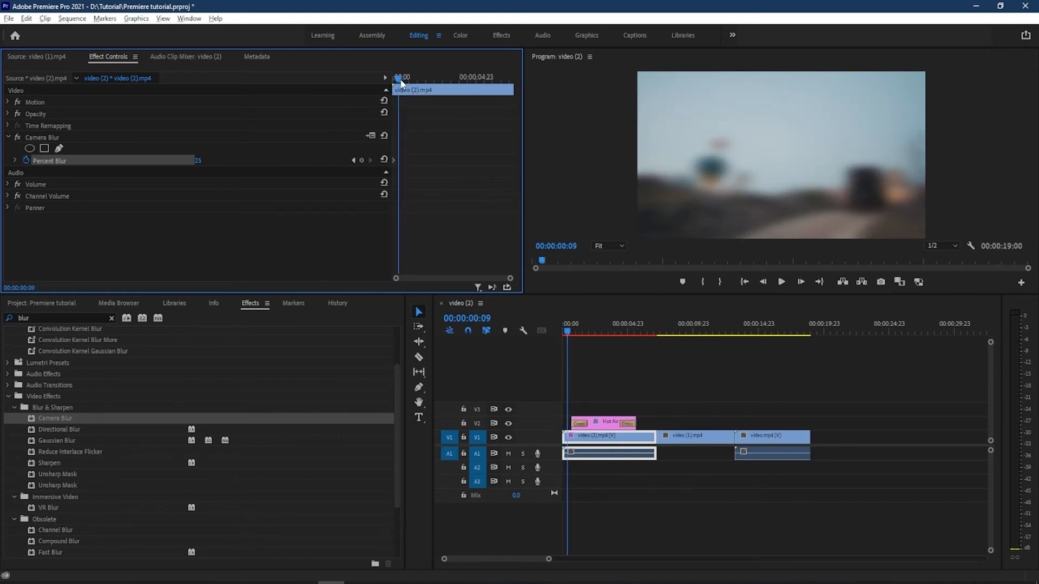
left_click(361, 160)
left_click_drag(212, 161, 179, 161)
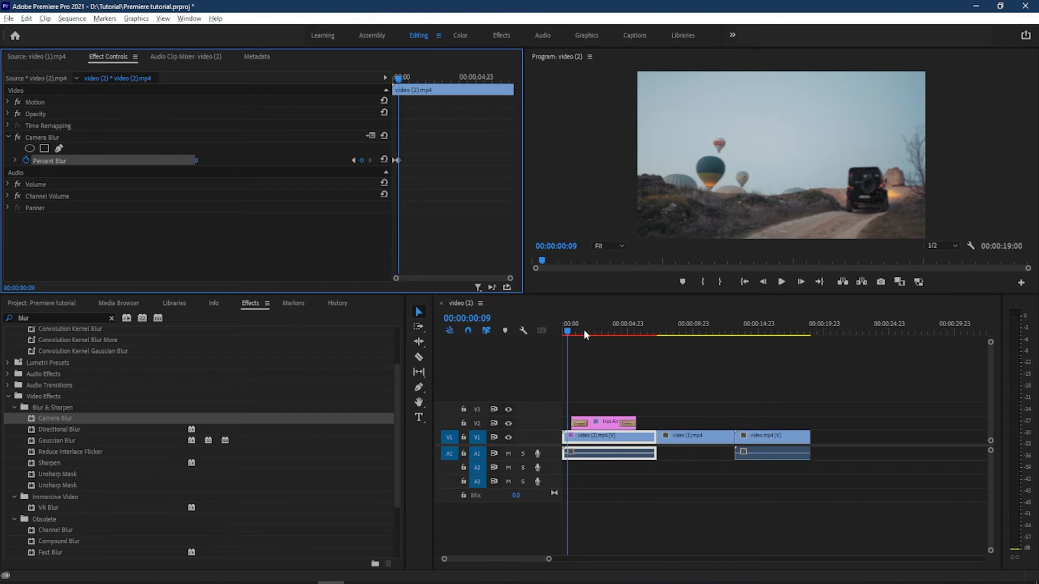
- Play the sequence from the start to preview the animated blur and the title fade-in
left_click(566, 332)
key("space")
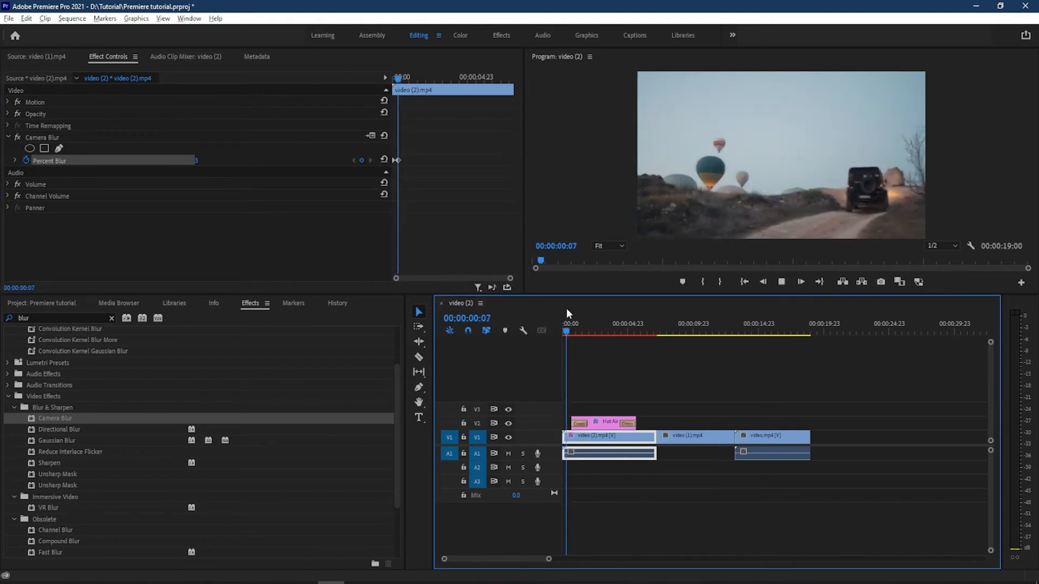
key("space")
key("Home")
key("space")
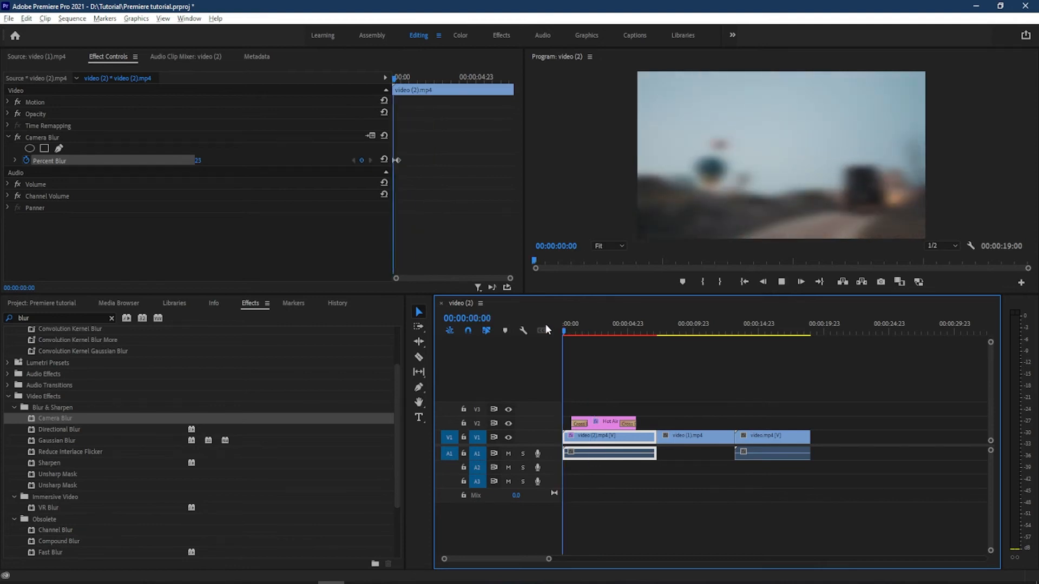
key("space")
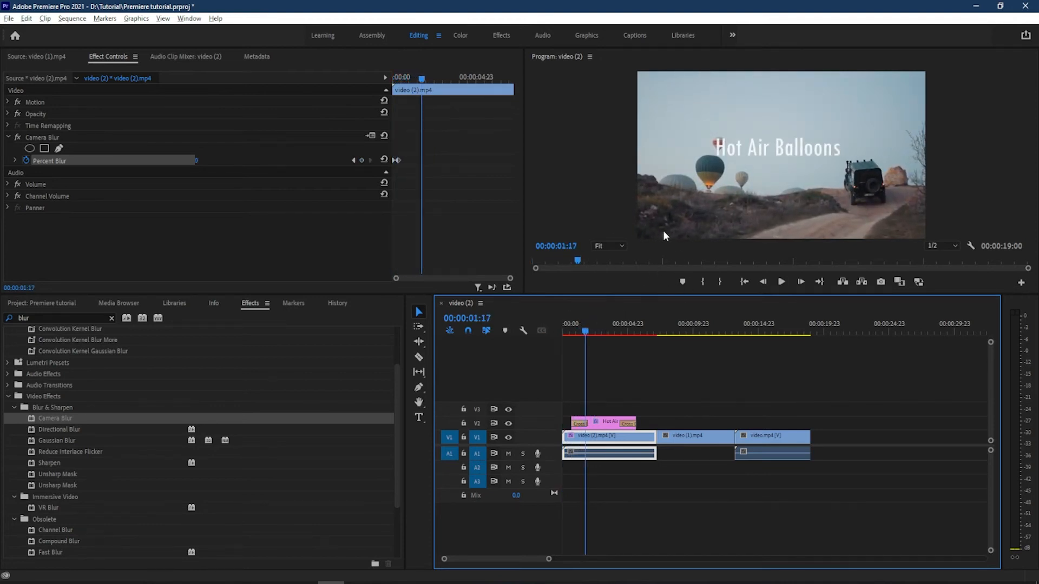
- Move the second Percent Blur keyframe to about 2 seconds and play the slower blur animation from the sequence start
key("Home")
left_click(494, 262)
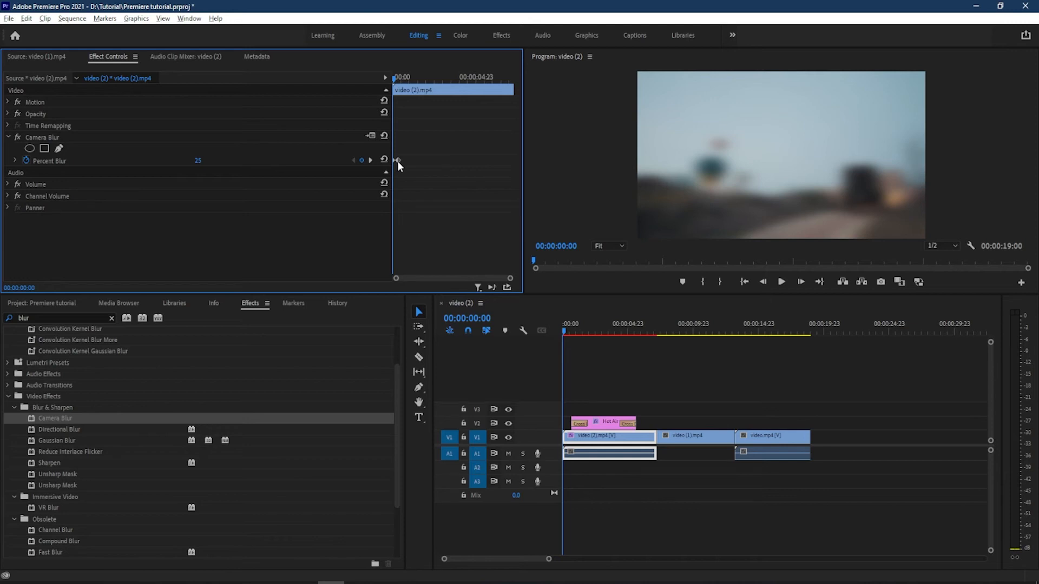
left_click_drag(397, 161, 429, 161)
key("space")
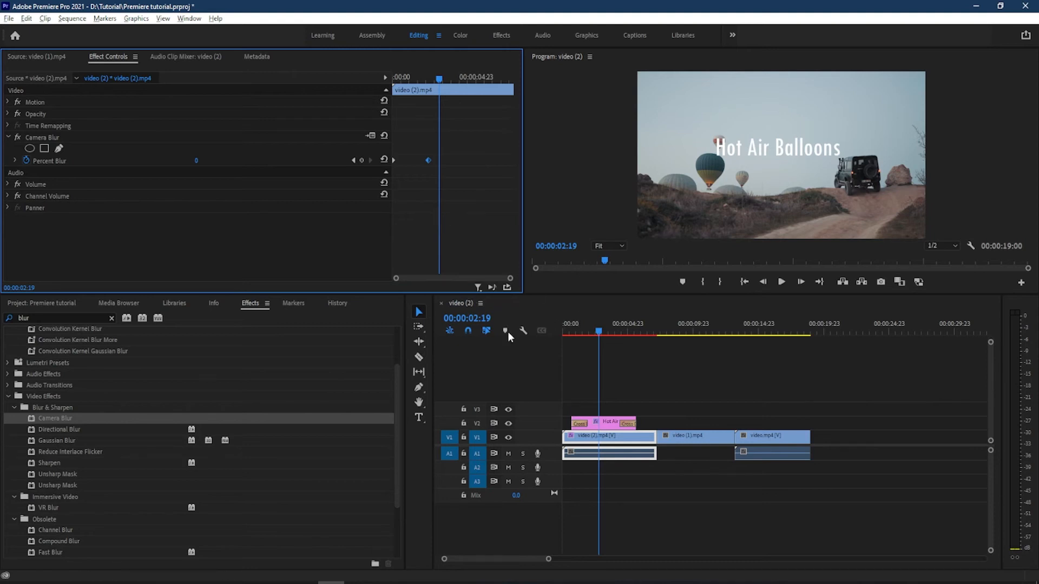
- Move the Hot Air Balloons title from V2 to V3 and bring up the project's media items
left_click_drag(611, 424, 611, 410)
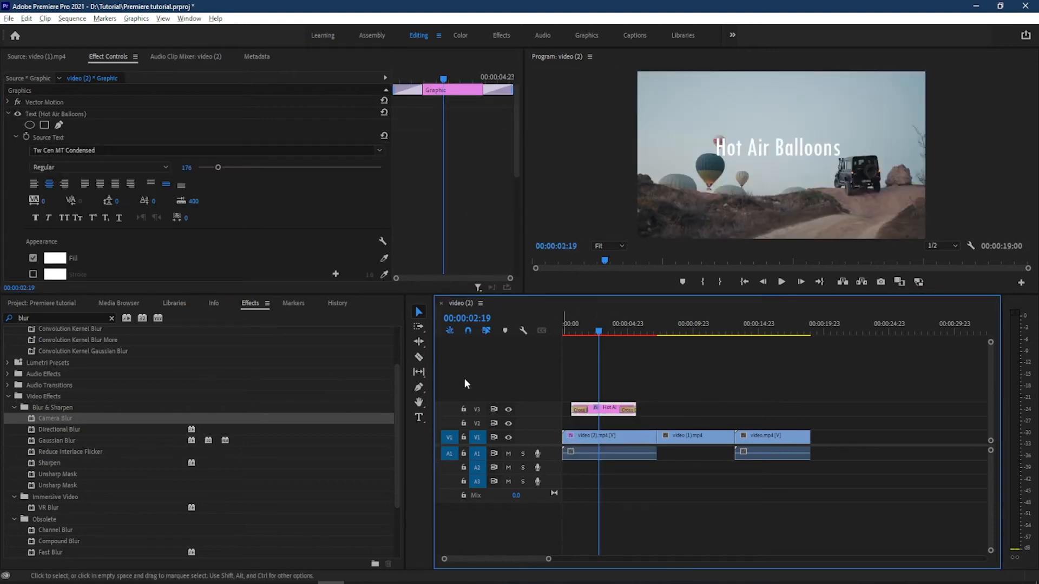
left_click(49, 303)
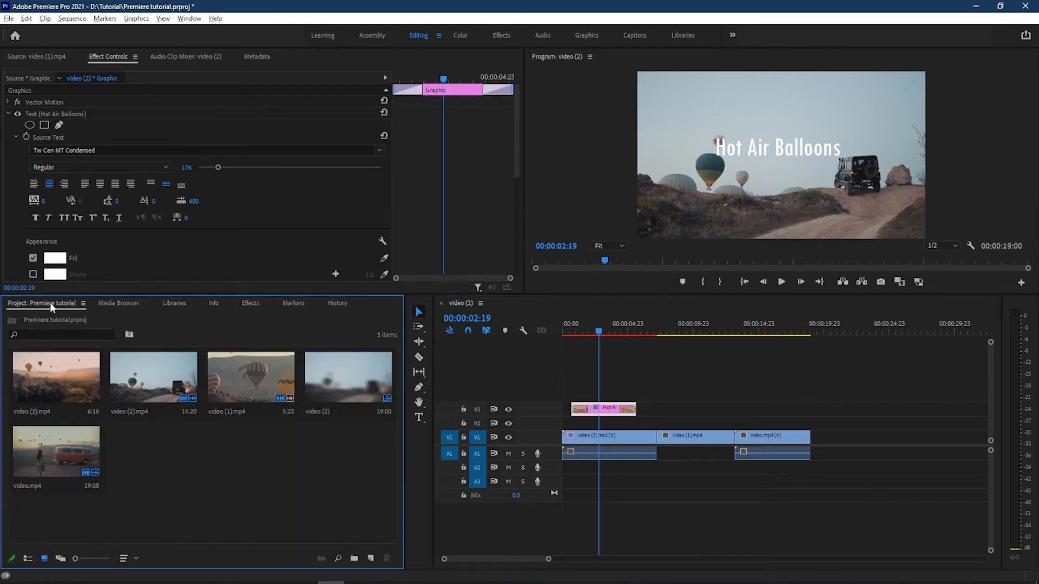
- Create a new adjustment layer in the project using the default video settings
left_click(371, 558)
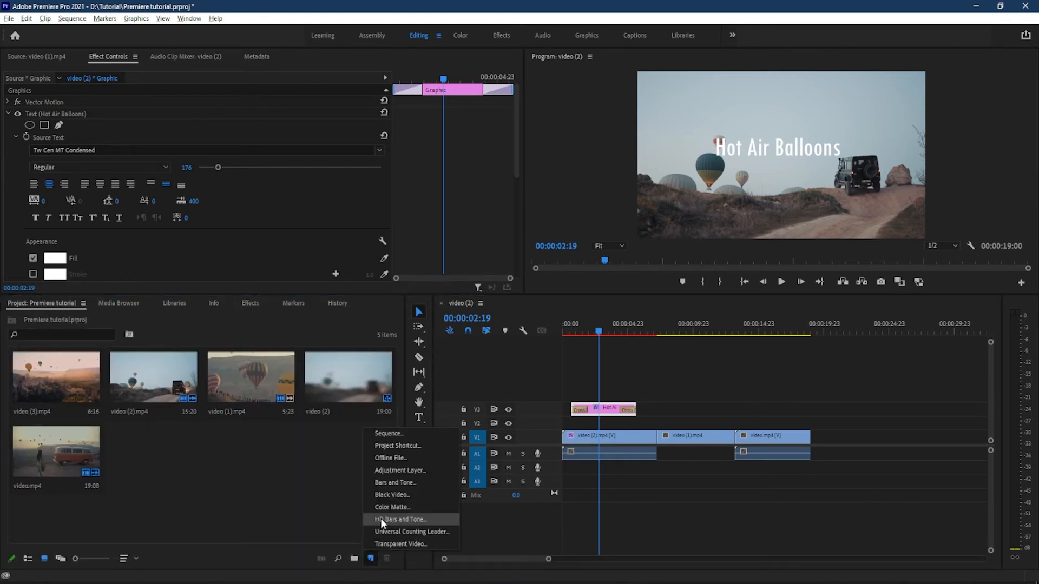
left_click(413, 471)
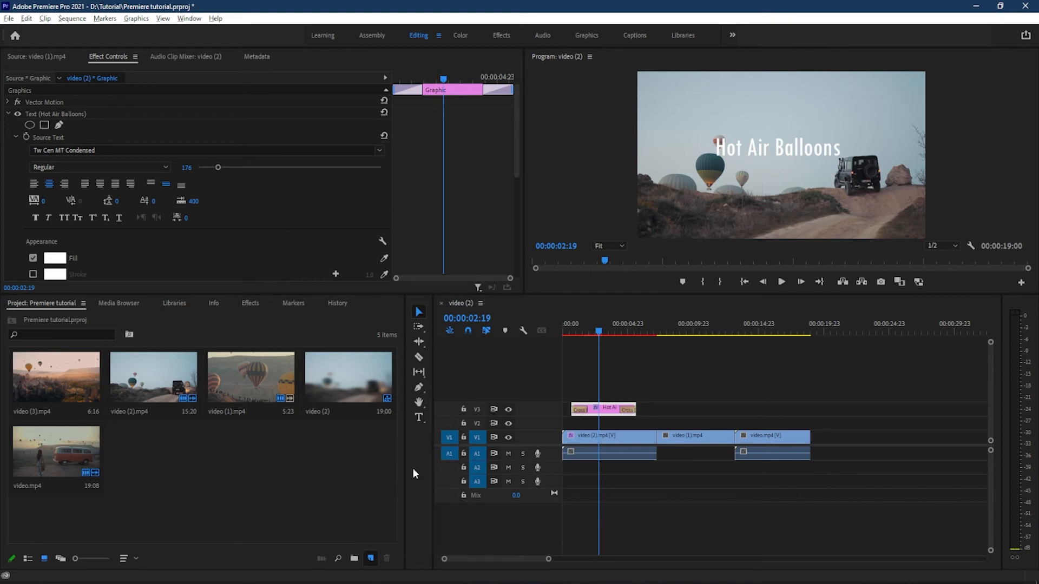
left_click(537, 336)
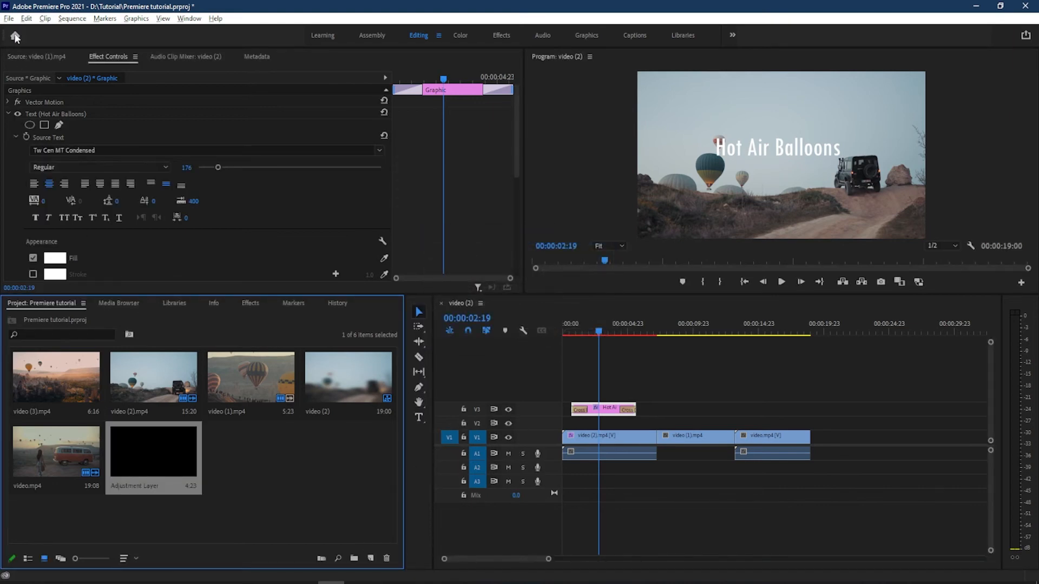
left_click(8, 18)
mouse_move(25, 32)
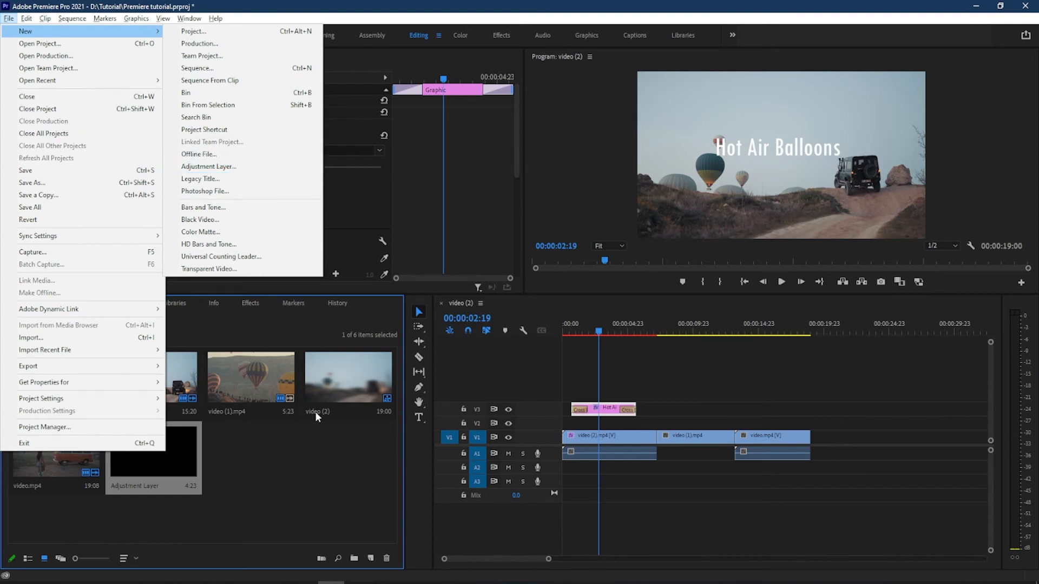
left_click(315, 475)
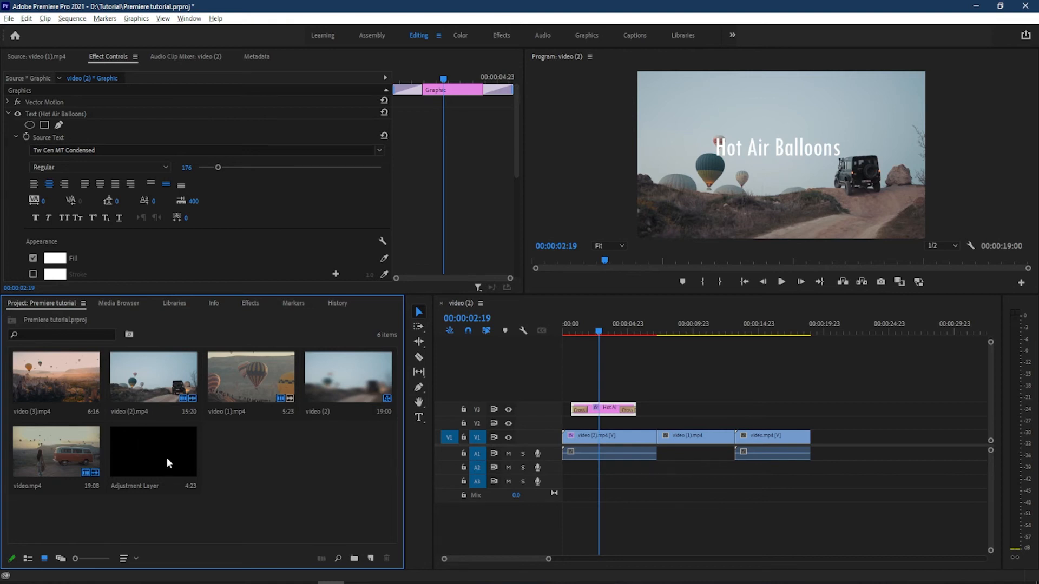
- Place the adjustment layer on V2 at the sequence start and extend it to the end of the last video clip
left_click_drag(163, 464, 567, 431)
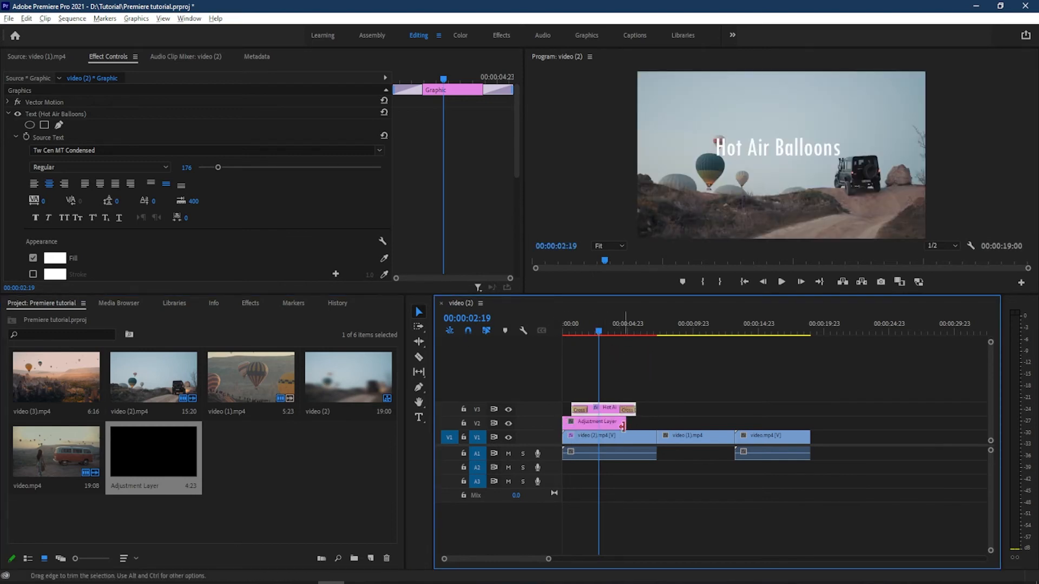
left_click_drag(622, 424, 805, 426)
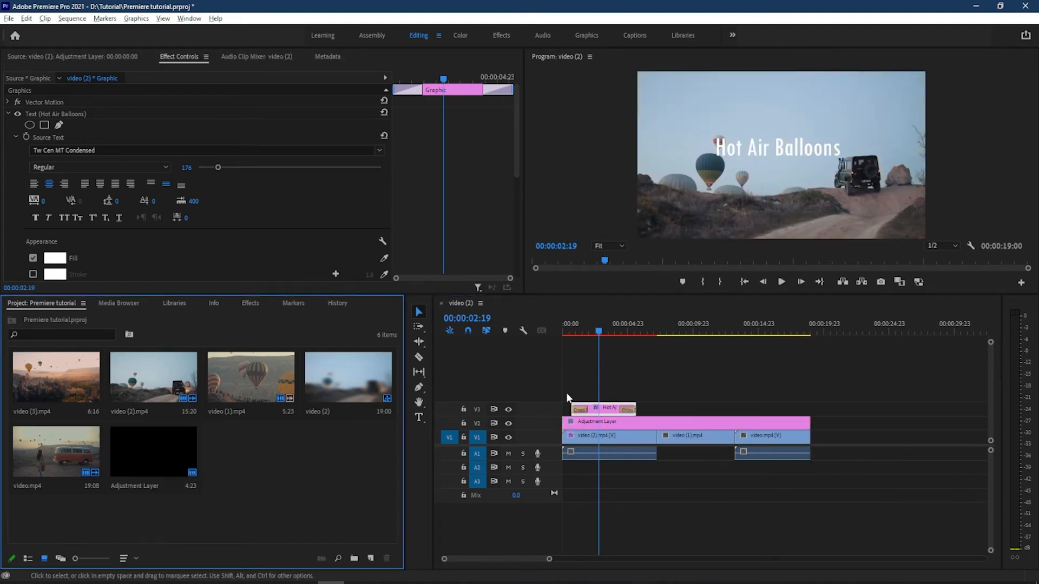
- Search the effects library for "color" to look over the color correction effects
left_click(257, 302)
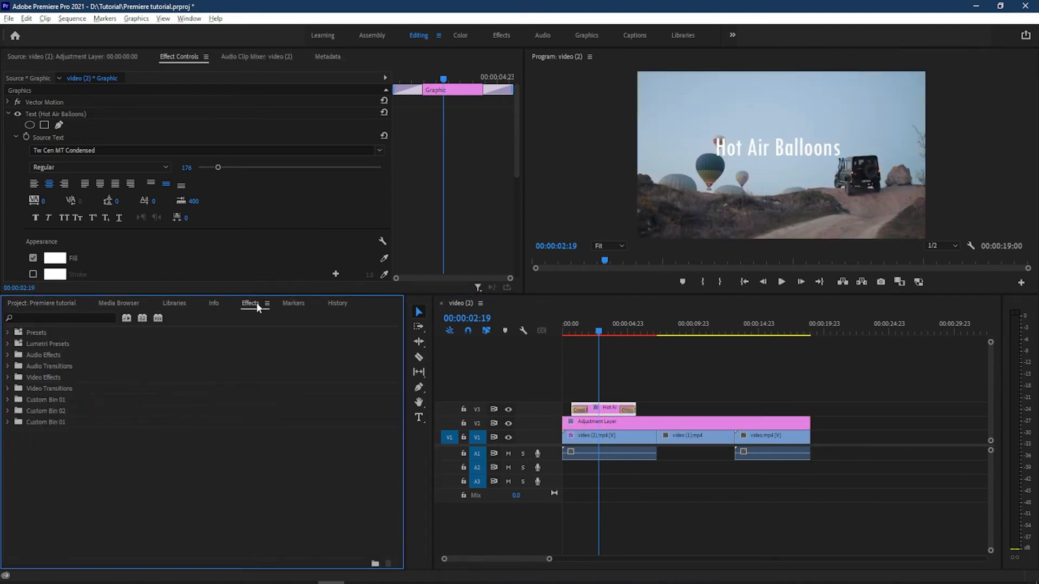
left_click(59, 318)
type("color")
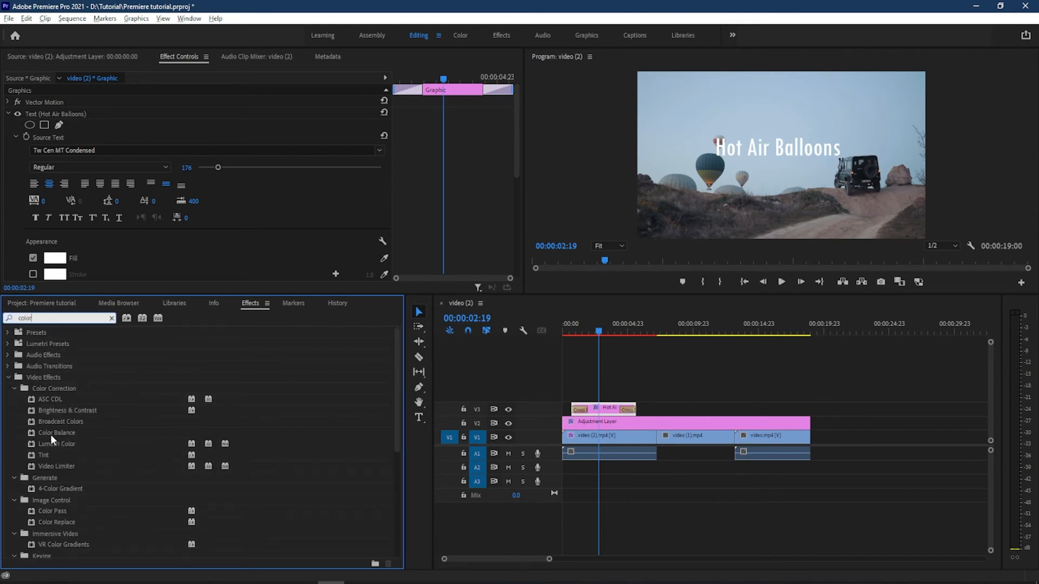
- Switch to the Color workspace and set the adjustment layer's Lumetri saturation to 139.1, scrubbing the sequence to check it
left_click(459, 35)
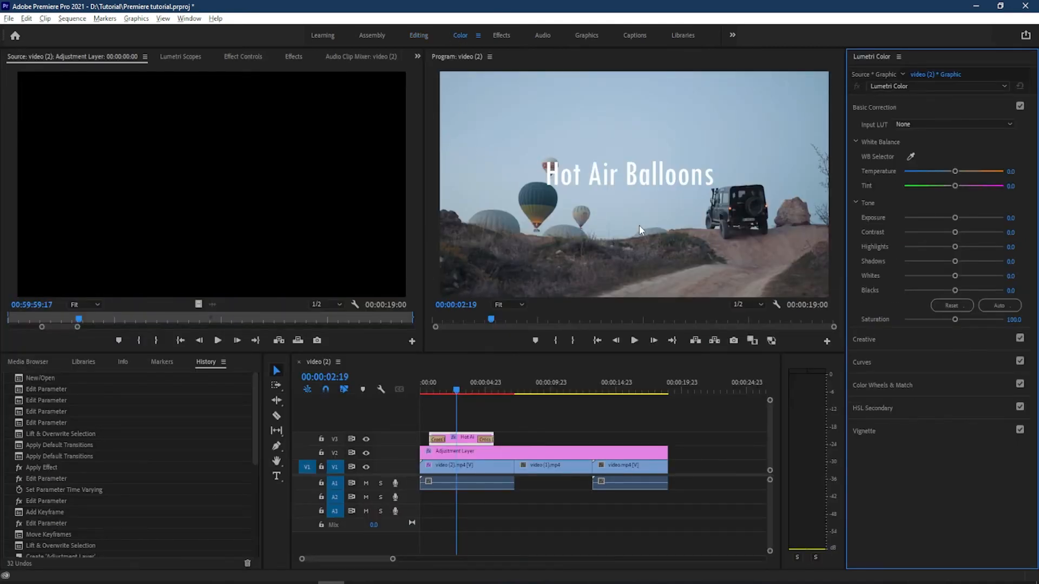
left_click(515, 452)
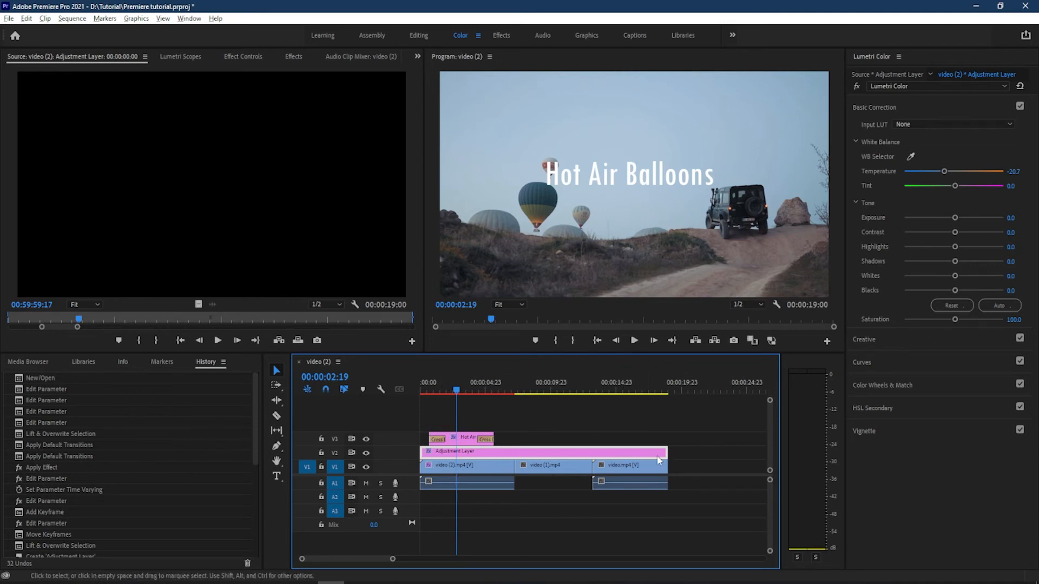
mouse_move(491, 378)
left_mouse_down()
mouse_move(626, 389)
mouse_move(465, 376)
mouse_move(473, 377)
left_mouse_up()
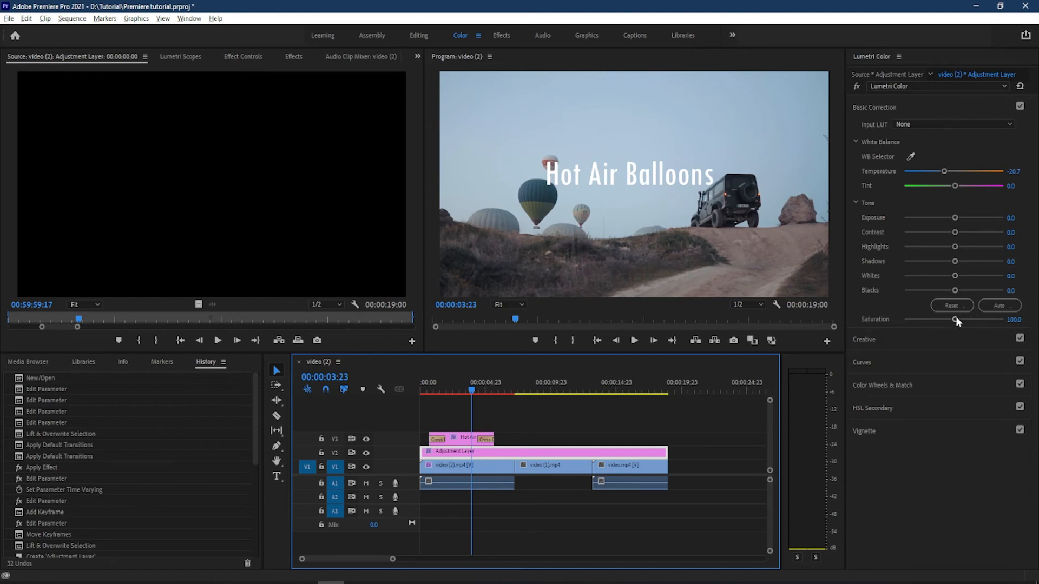
left_click_drag(955, 319, 971, 318)
mouse_move(475, 388)
left_mouse_down()
mouse_move(607, 388)
mouse_move(468, 392)
left_mouse_up()
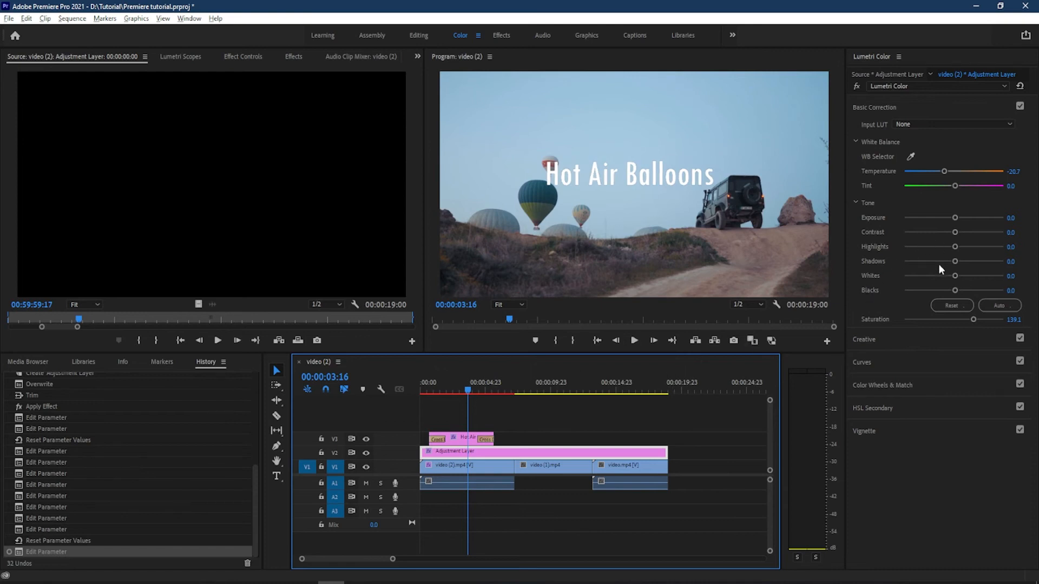
- Raise the adjustment layer's exposure to about 0.3 and make its temperature slightly cooler, scrubbing across the clips to check the grade
left_click_drag(954, 218, 955, 218)
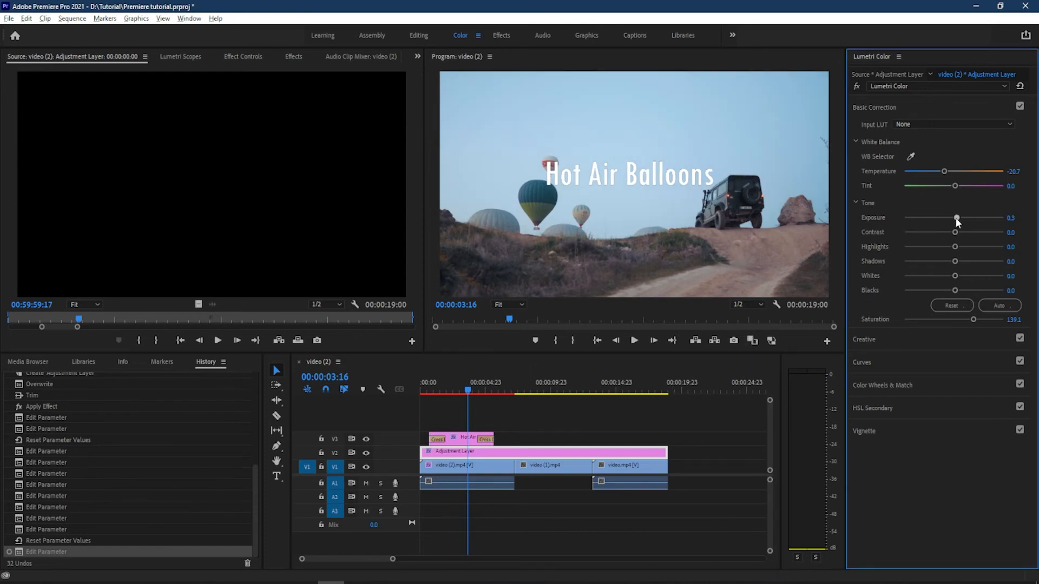
left_click_drag(941, 169, 936, 173)
left_click_drag(481, 383, 534, 392)
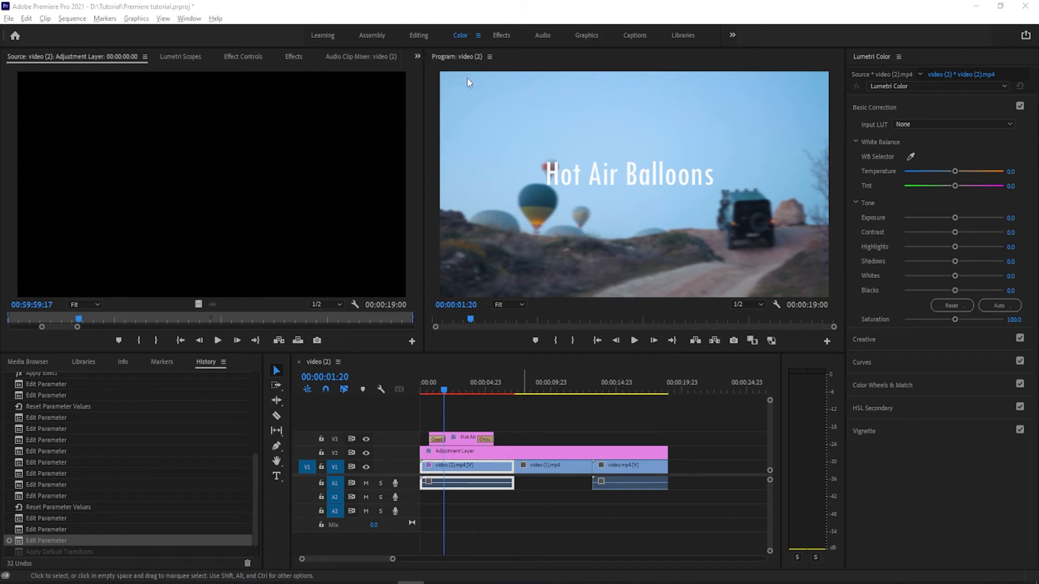
- Return to the Editing workspace and import ultra-light by the-cliff Artlist.mp3 from the Travel folder into the project
left_click(420, 36)
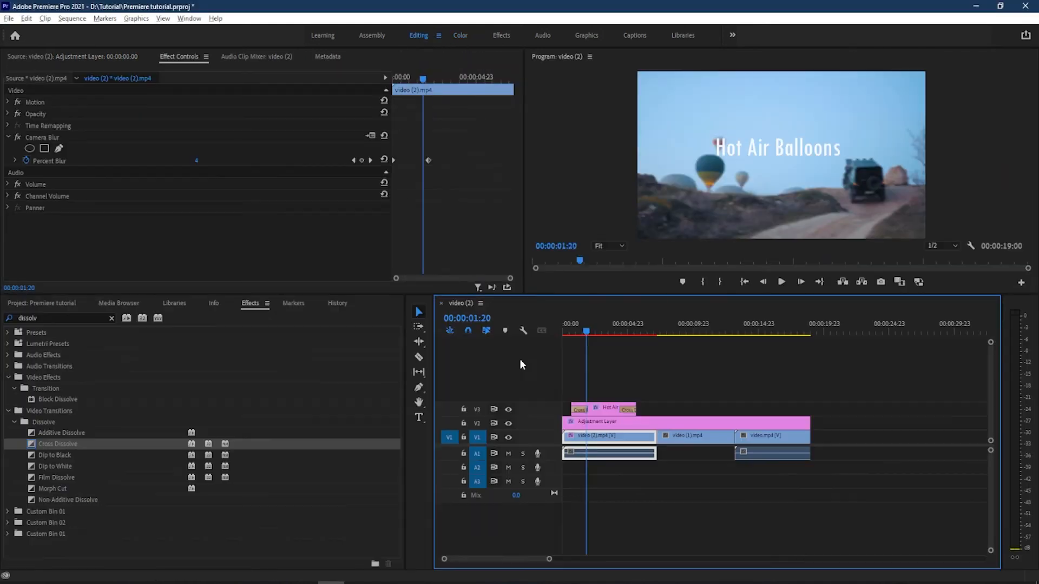
left_click(27, 302)
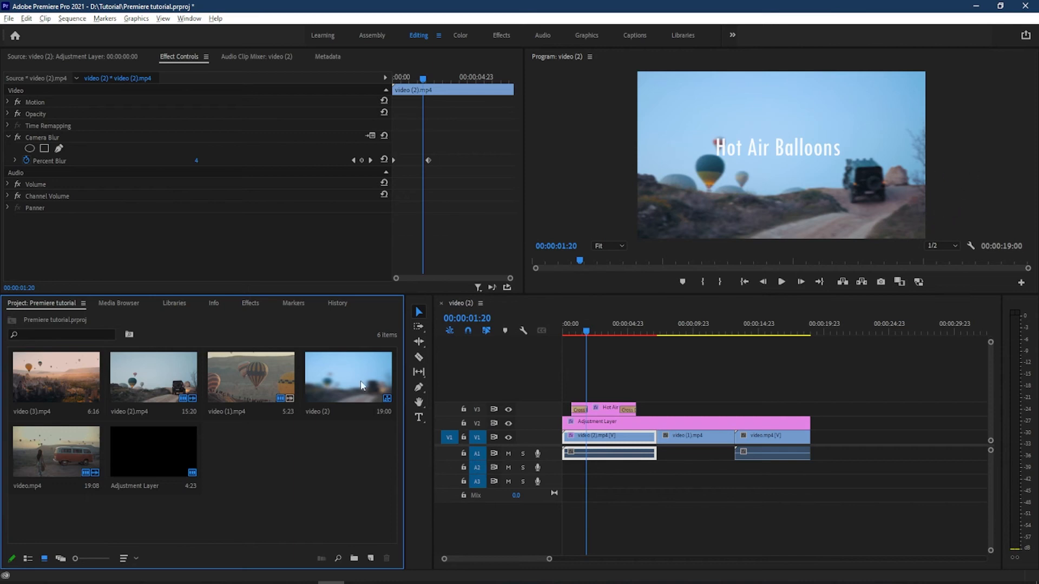
double_click(276, 462)
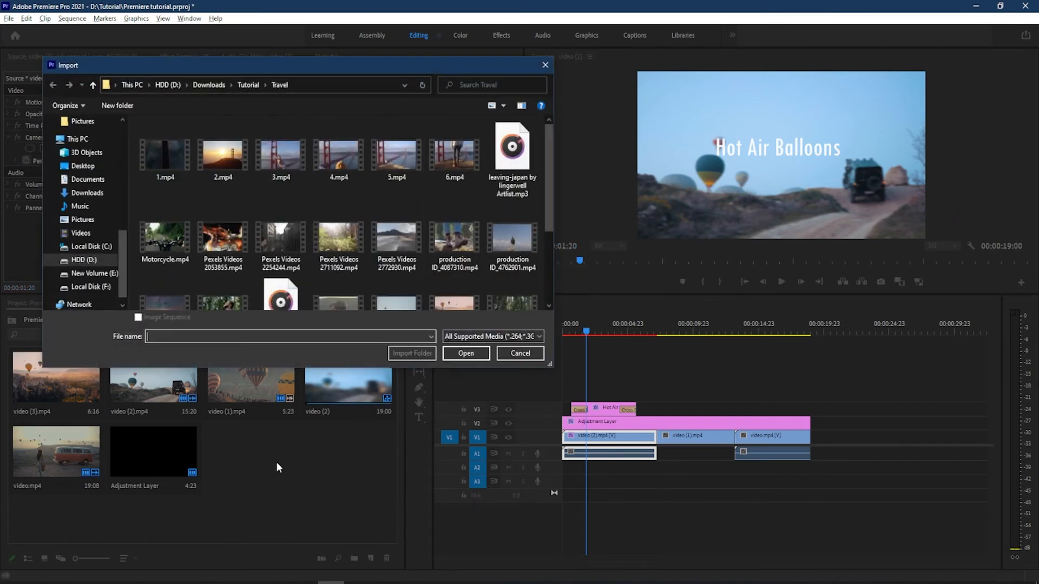
scroll(365, 216, "down", 1)
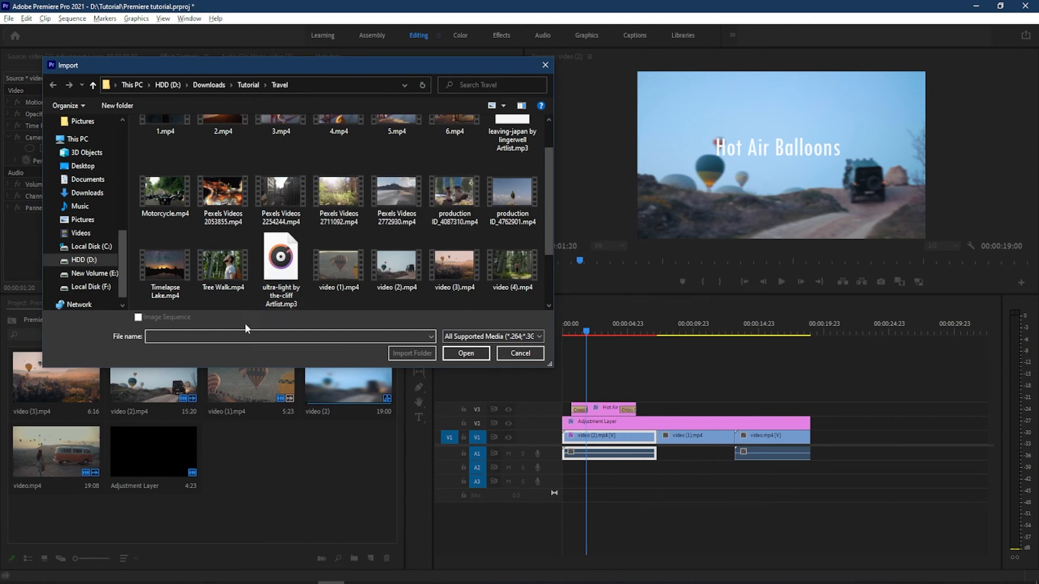
left_click(284, 276)
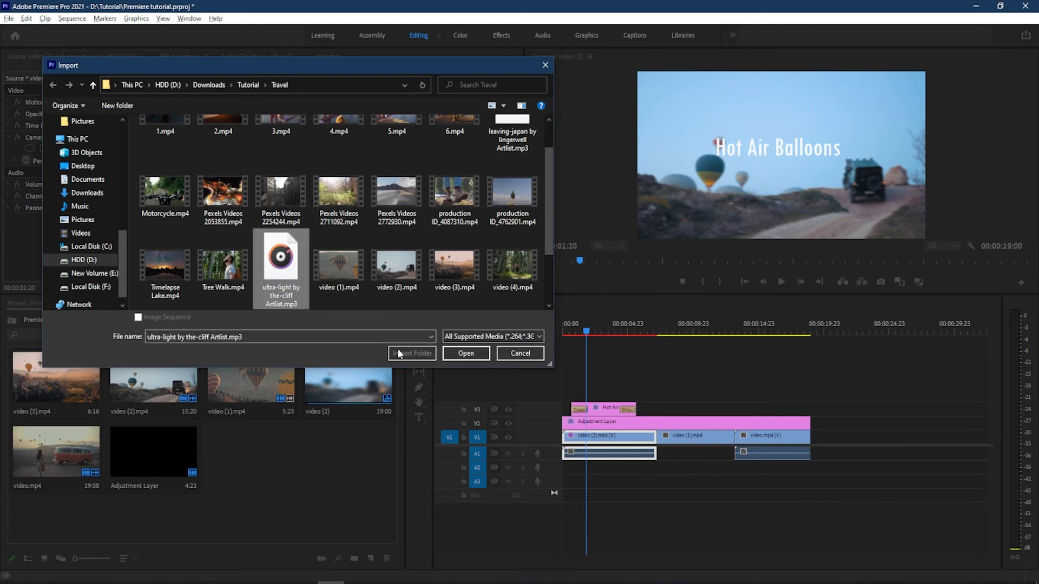
left_click(478, 357)
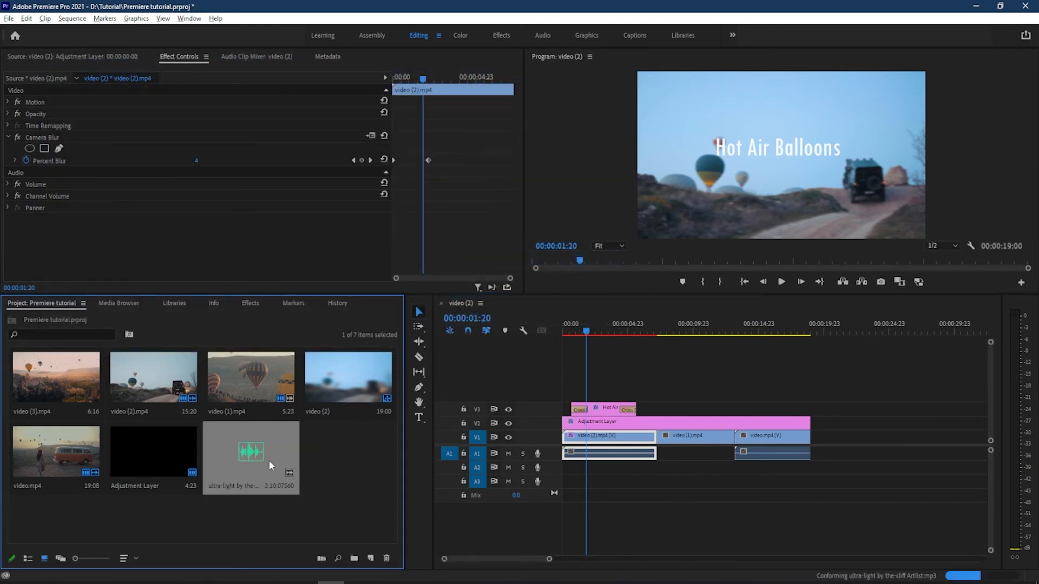
left_click(331, 461)
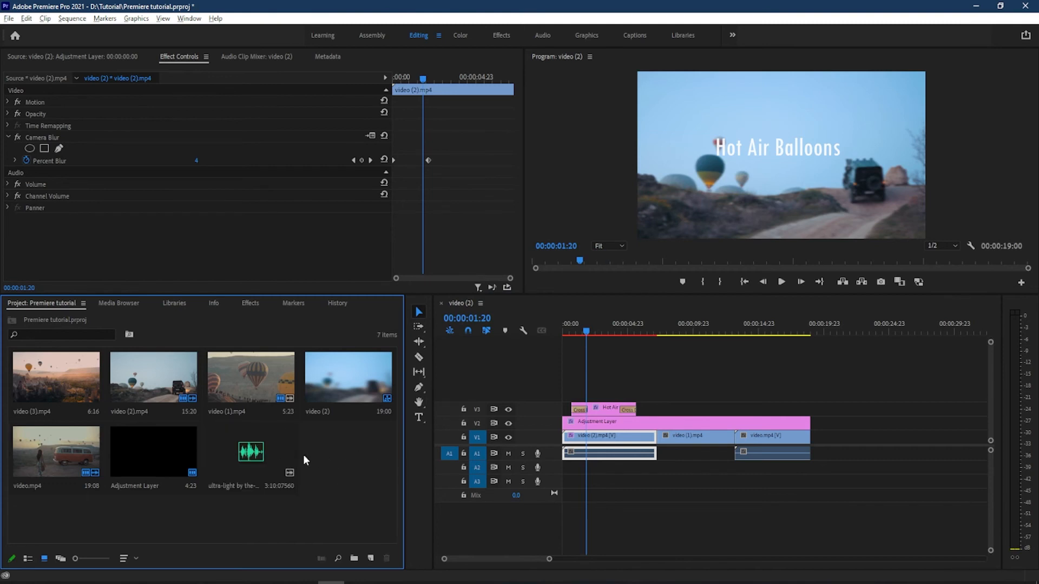
- Open the music file in the source monitor and mark its range from 00;00;37;07 to 00;01;29;00
mouse_move(265, 456)
left_mouse_down()
mouse_move(303, 389)
mouse_move(568, 459)
mouse_move(568, 490)
mouse_move(401, 429)
mouse_move(282, 468)
left_mouse_up()
double_click(253, 448)
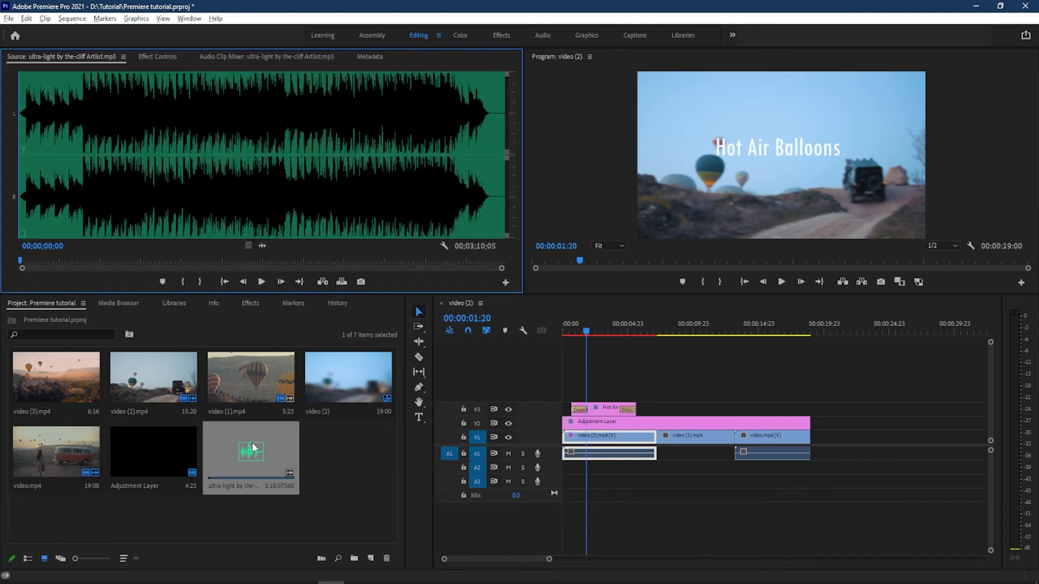
left_click_drag(106, 259, 115, 260)
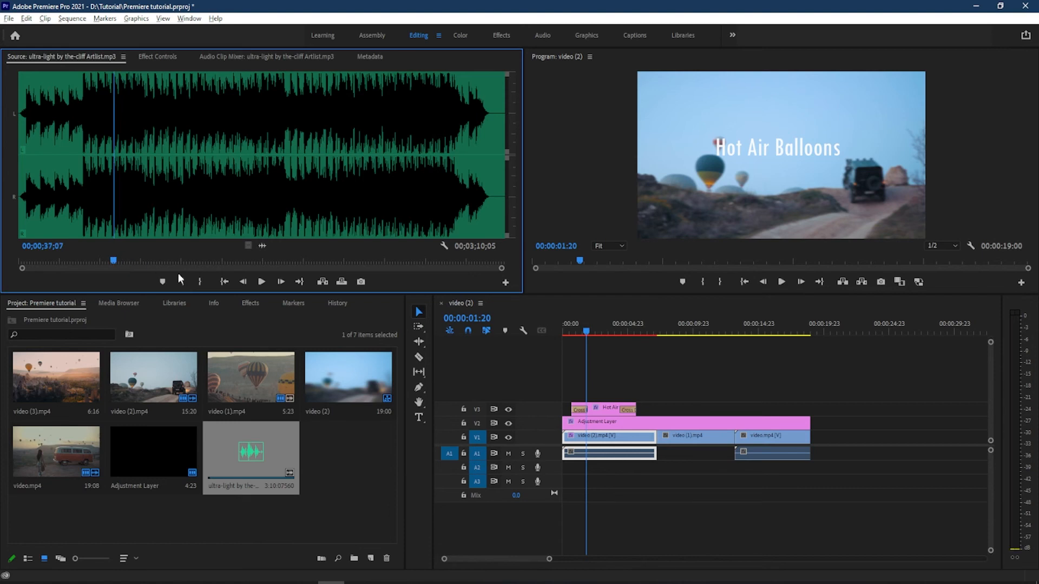
key("i")
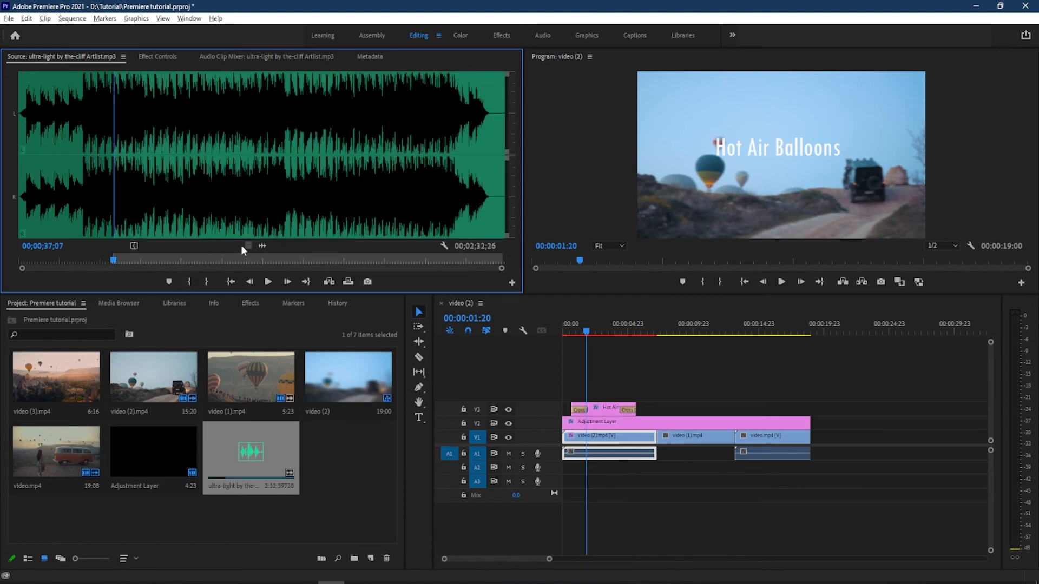
left_click(245, 262)
key("o")
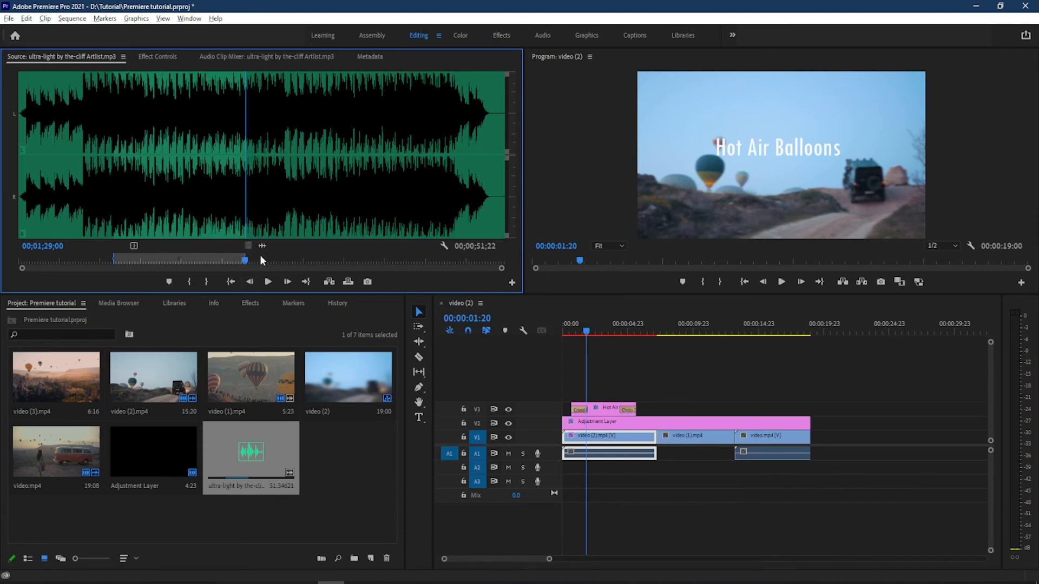
- Place the marked music section on A2 at the sequence start, then cut off and delete everything past the last video clip
left_click_drag(262, 245, 562, 474)
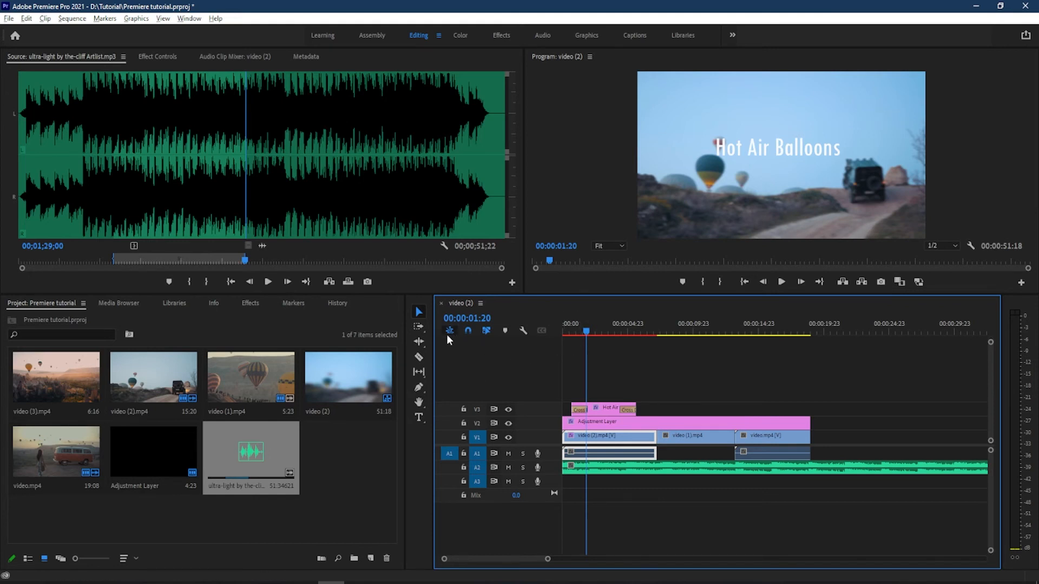
left_click(419, 357)
left_click(812, 469)
left_click(426, 313)
left_click(845, 469)
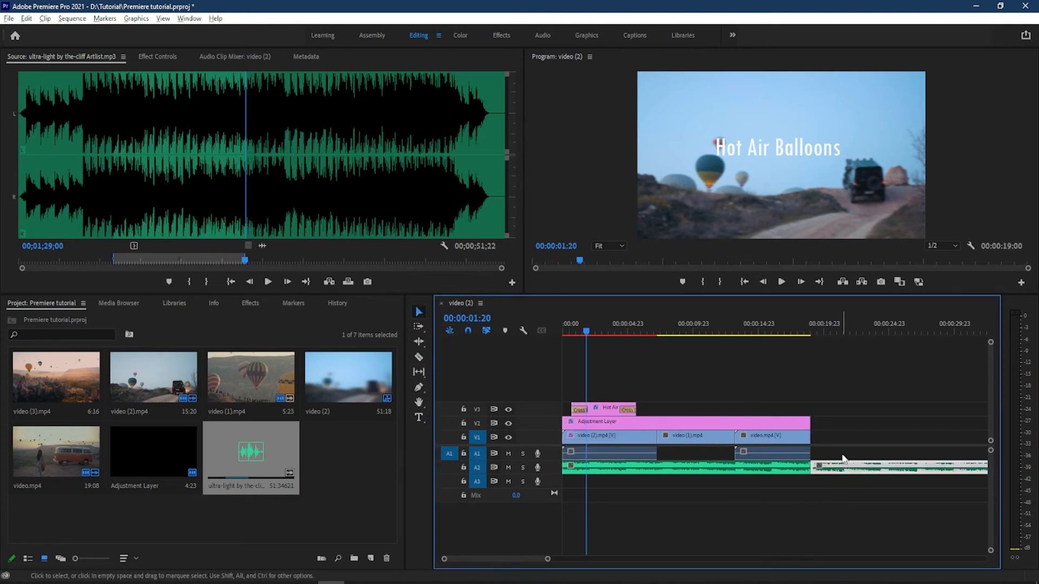
key("Delete")
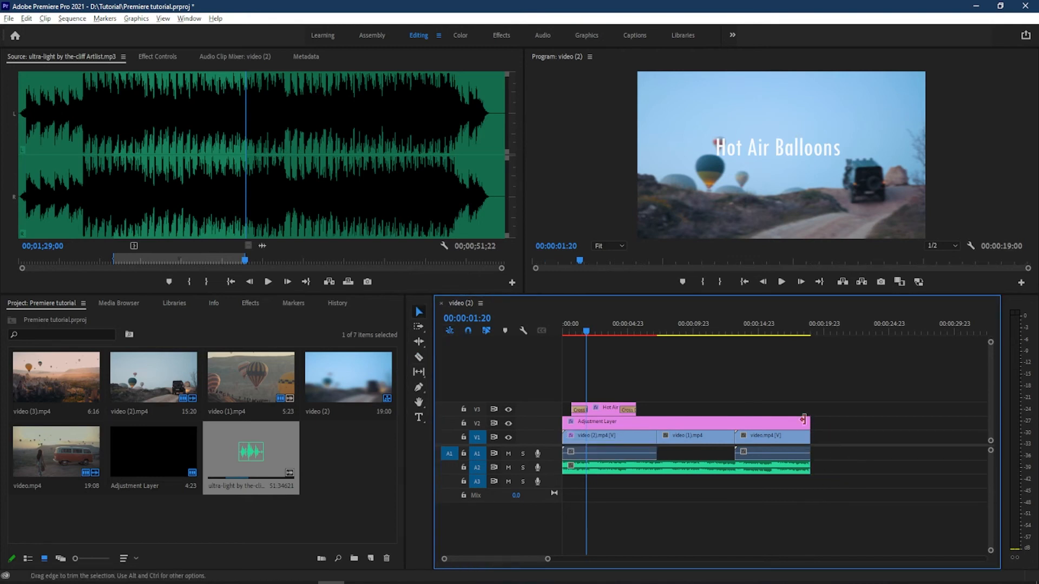
- Expand audio track A2 and add four volume keyframes to the music clip at about 1.5, 4, 8 and 12 seconds
double_click(555, 469)
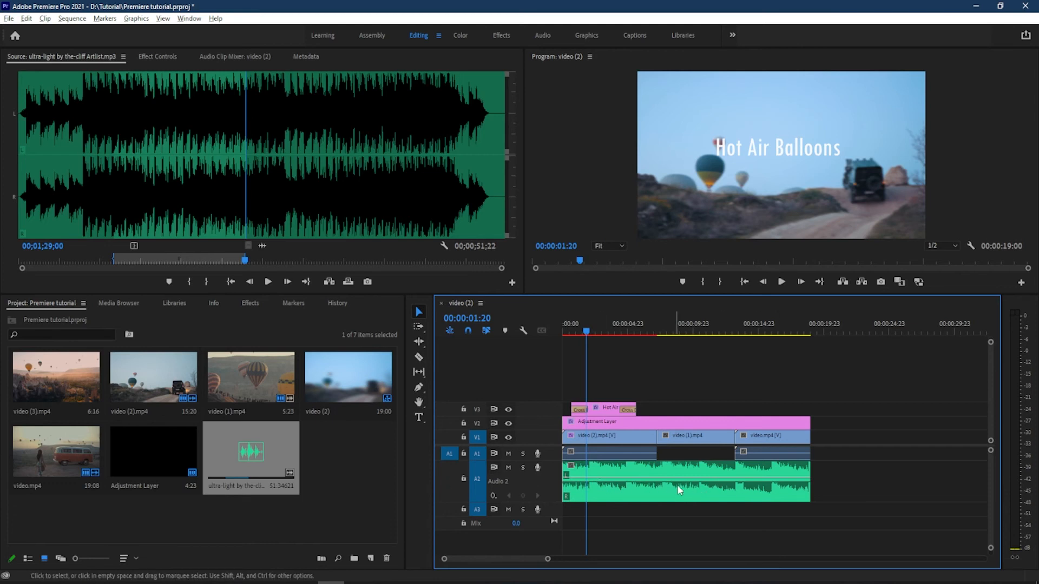
left_click(423, 388)
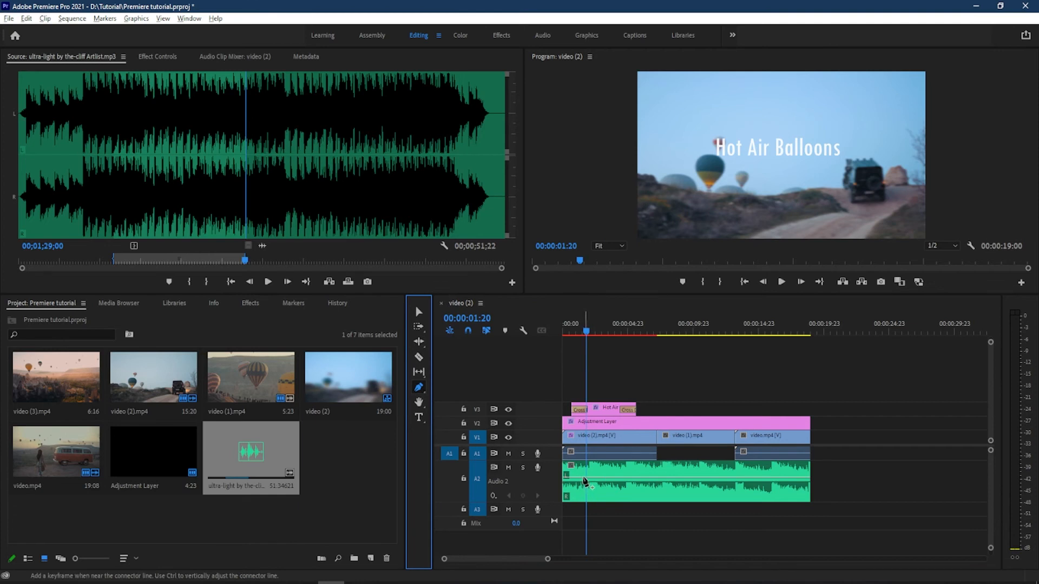
left_click(621, 482)
left_click(619, 477)
left_click(666, 478)
left_click(715, 477)
left_click(765, 478)
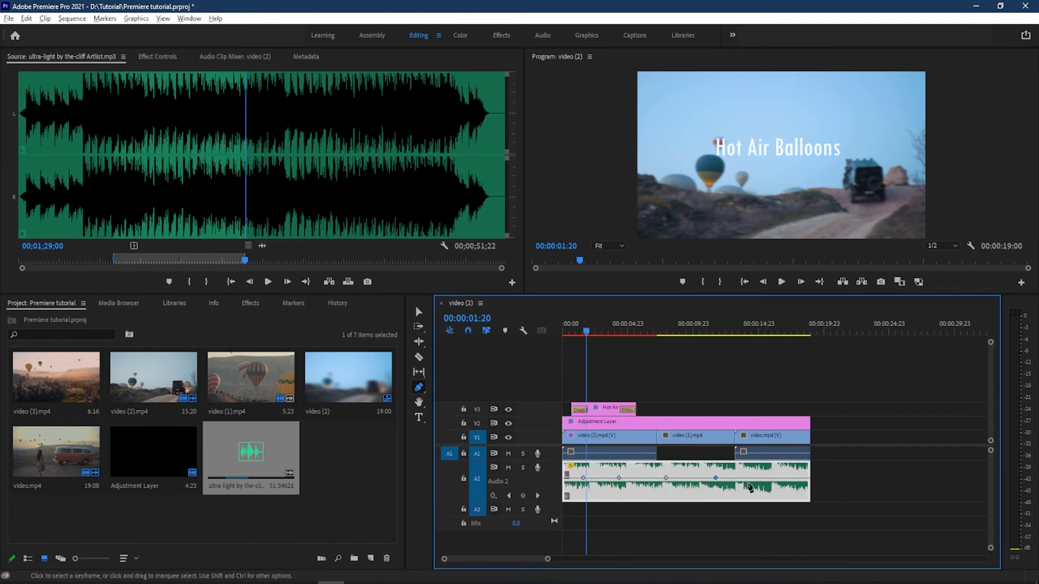
- Lower the music clip's volume line across the first two keyframes and from the fourth keyframe onward
left_click(419, 311)
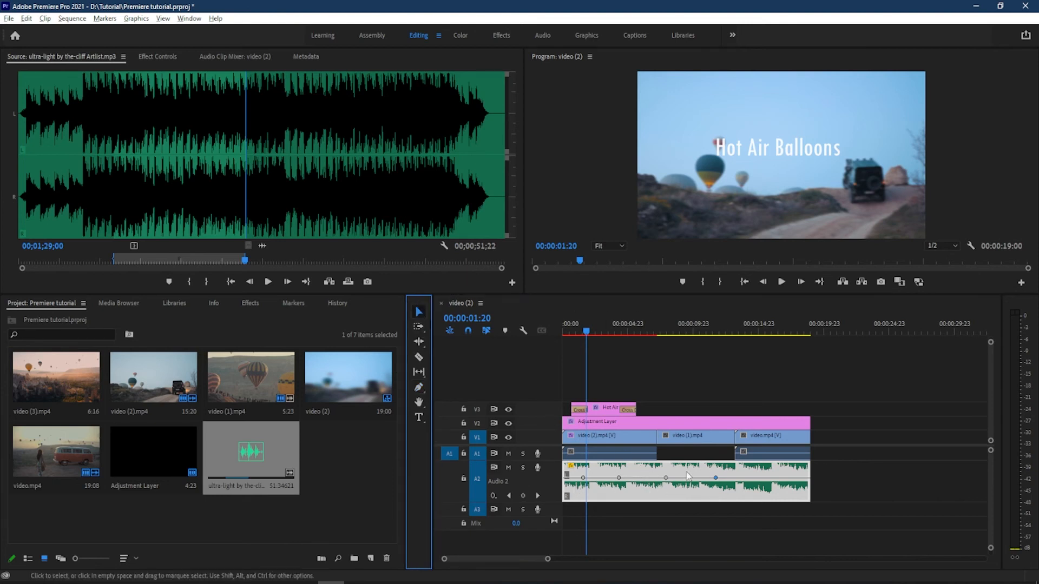
left_click_drag(600, 483, 599, 489)
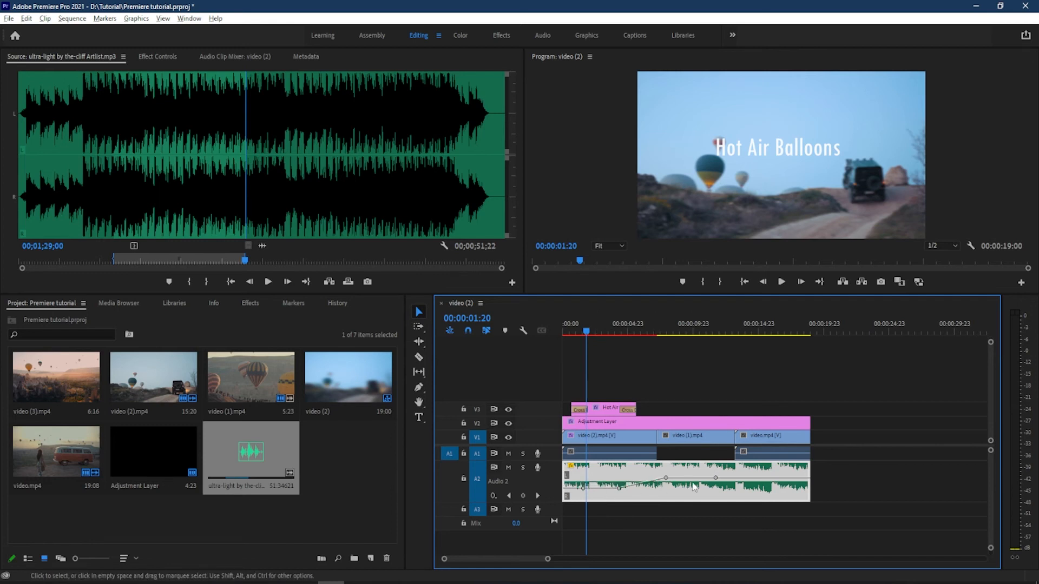
left_click_drag(693, 482, 735, 487)
- Add two volume keyframes to the music clip near 16 seconds and raise the first of them
left_click(418, 387)
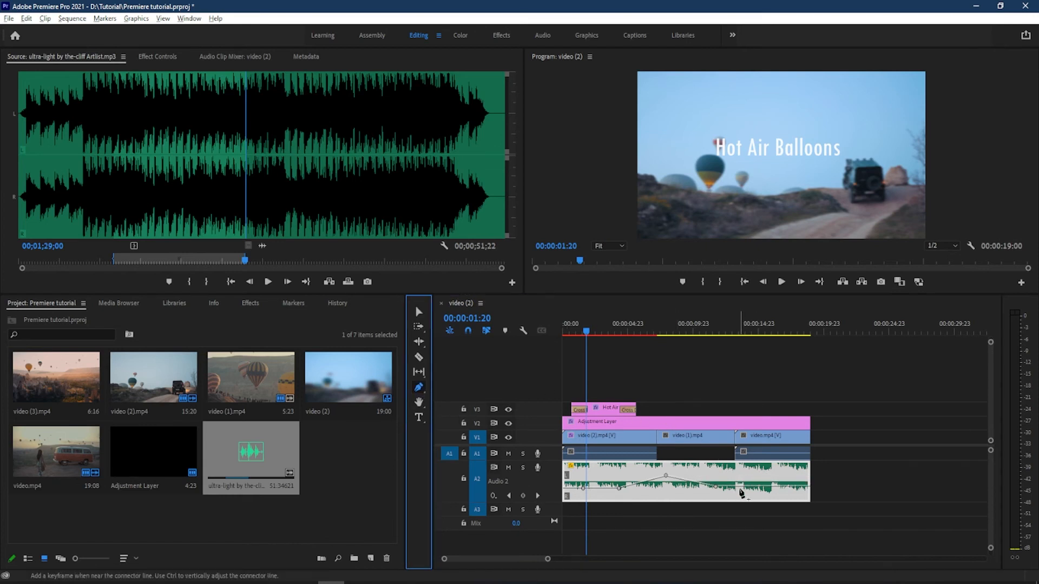
left_click(779, 486)
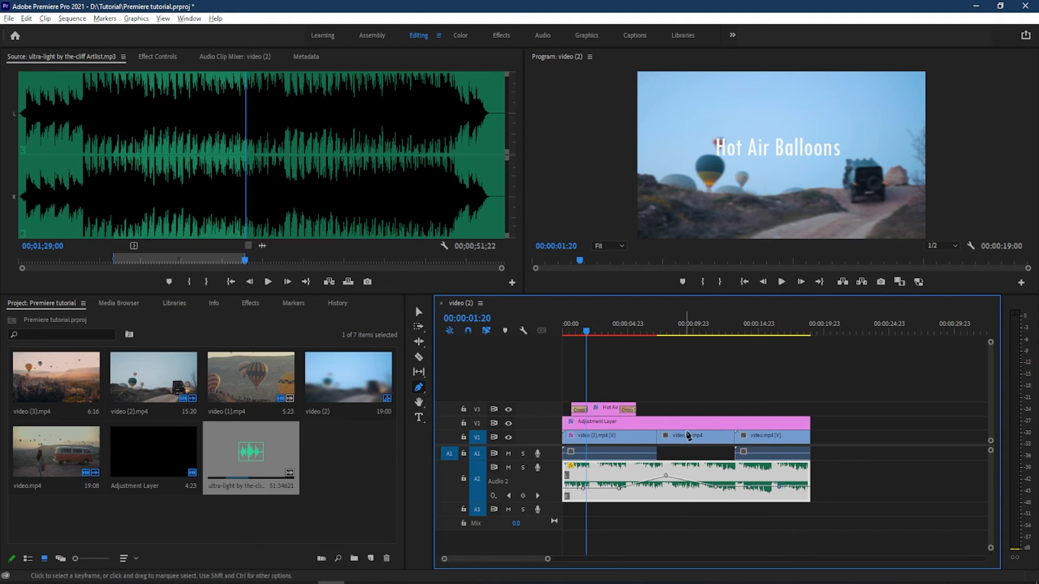
left_click_drag(749, 487, 774, 472)
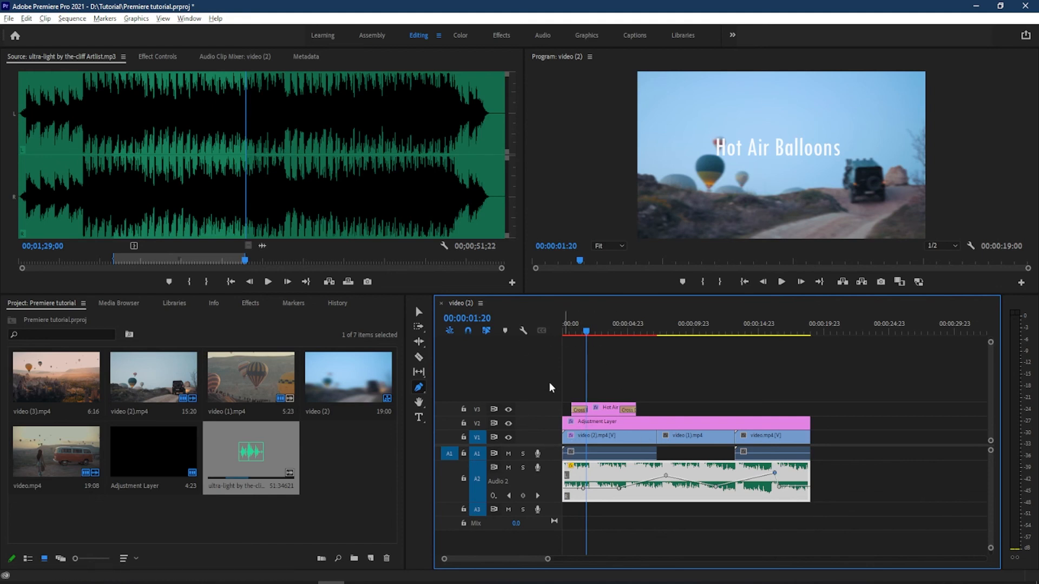
- Unlink the first clip, video (2).mp4, from its audio and delete that audio from A1
left_click(416, 312)
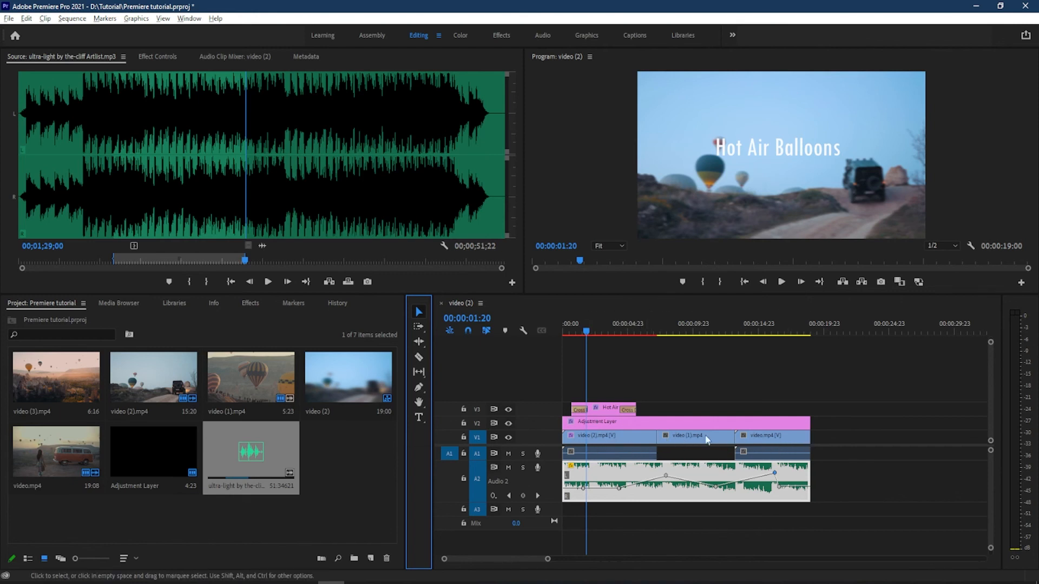
left_click(838, 433)
left_click(632, 442)
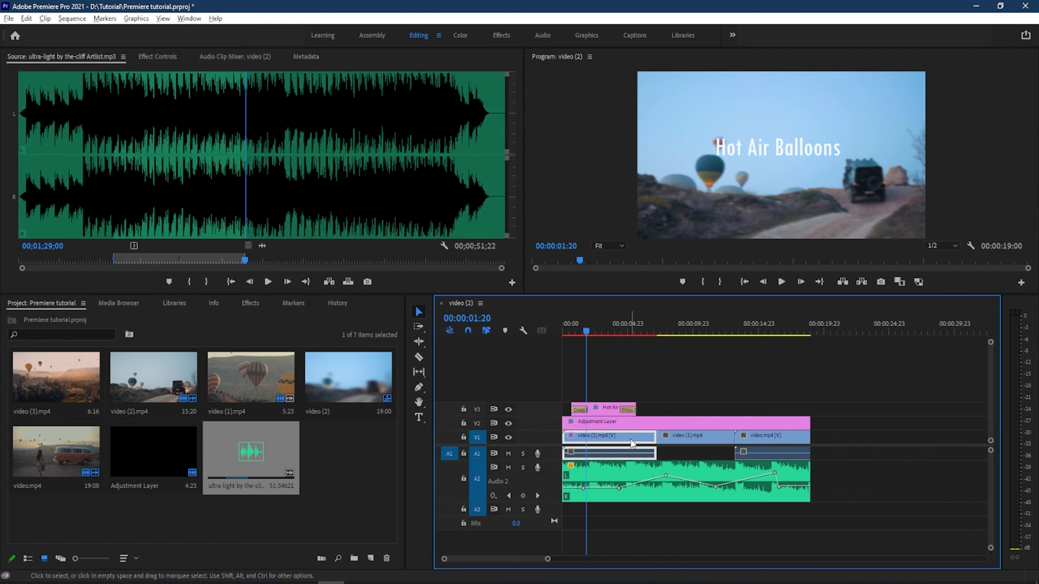
right_click(632, 442)
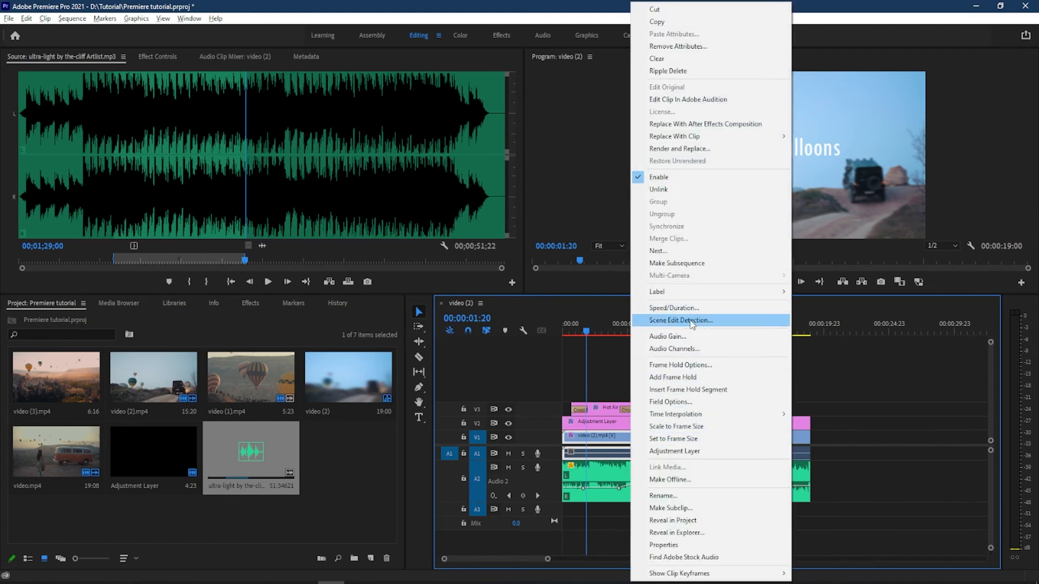
left_click(668, 189)
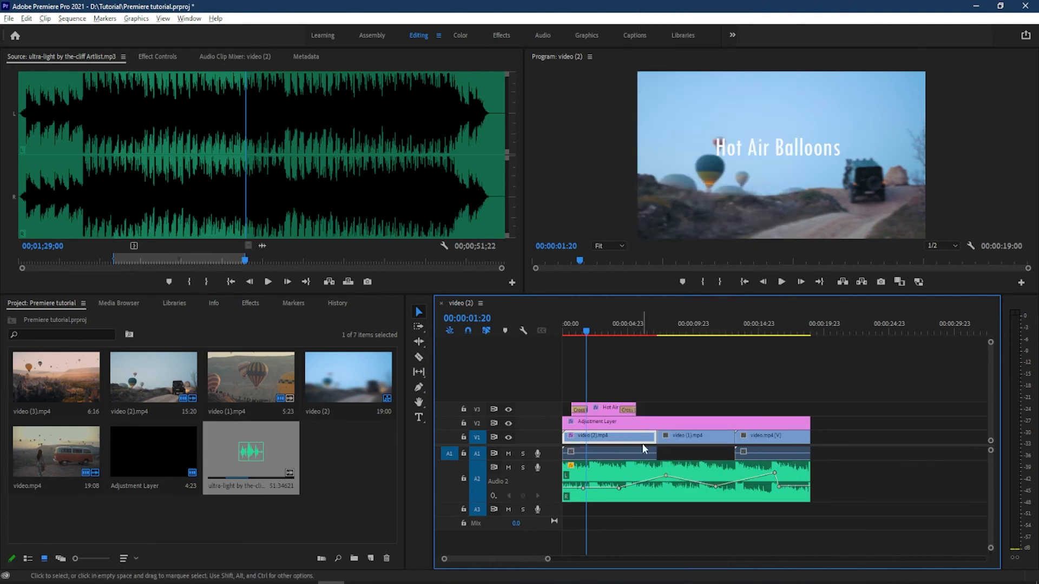
mouse_move(641, 453)
left_mouse_down()
mouse_move(610, 448)
mouse_move(855, 453)
mouse_move(647, 456)
left_mouse_up()
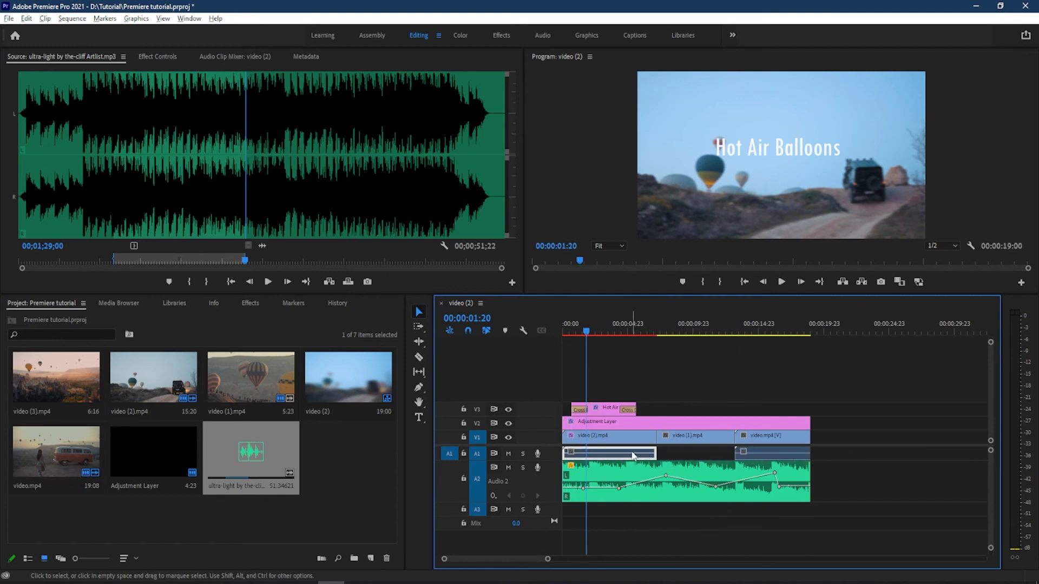
key("Delete")
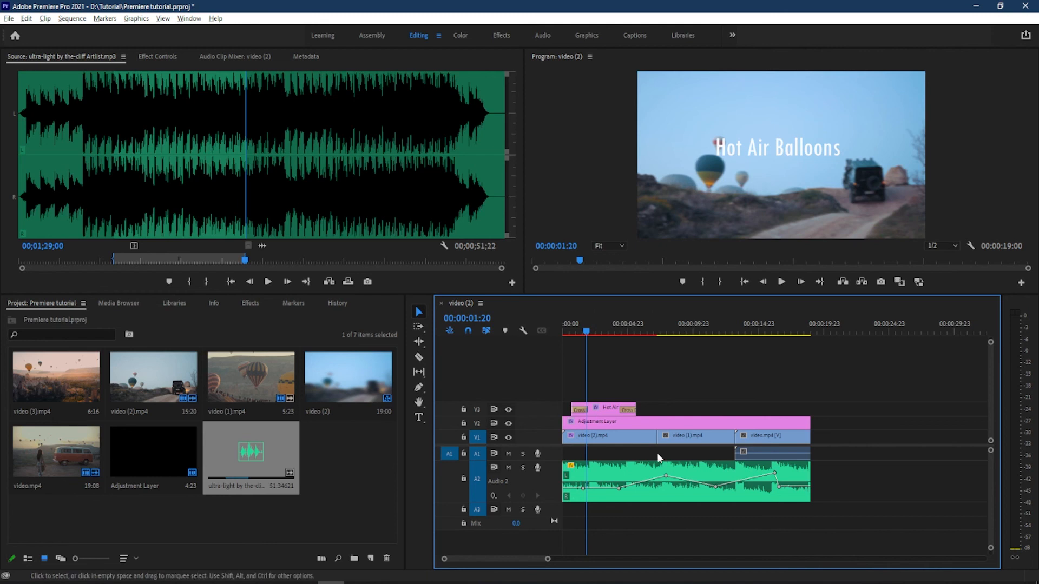
left_click(751, 454)
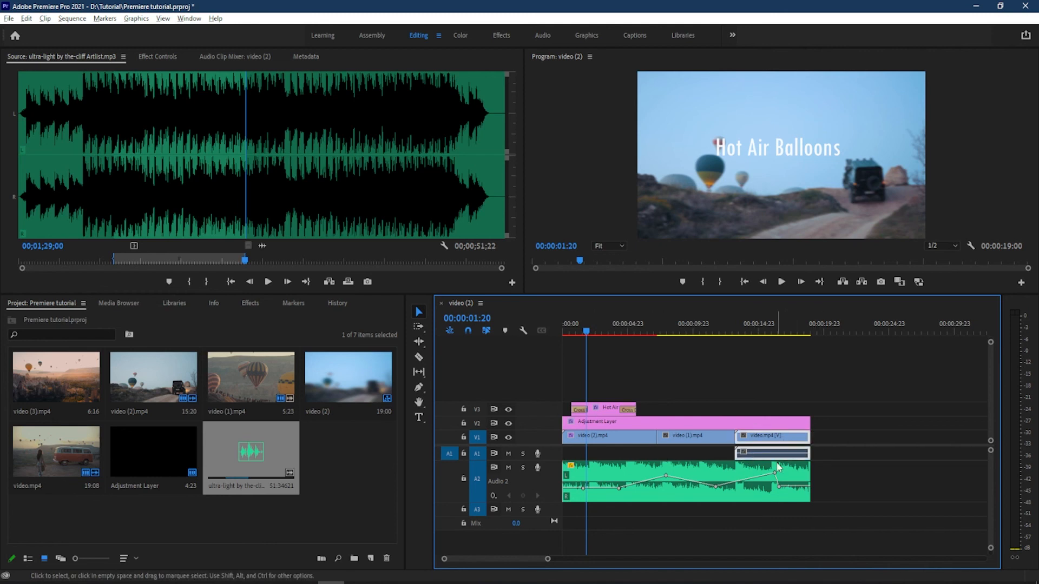
key("Delete")
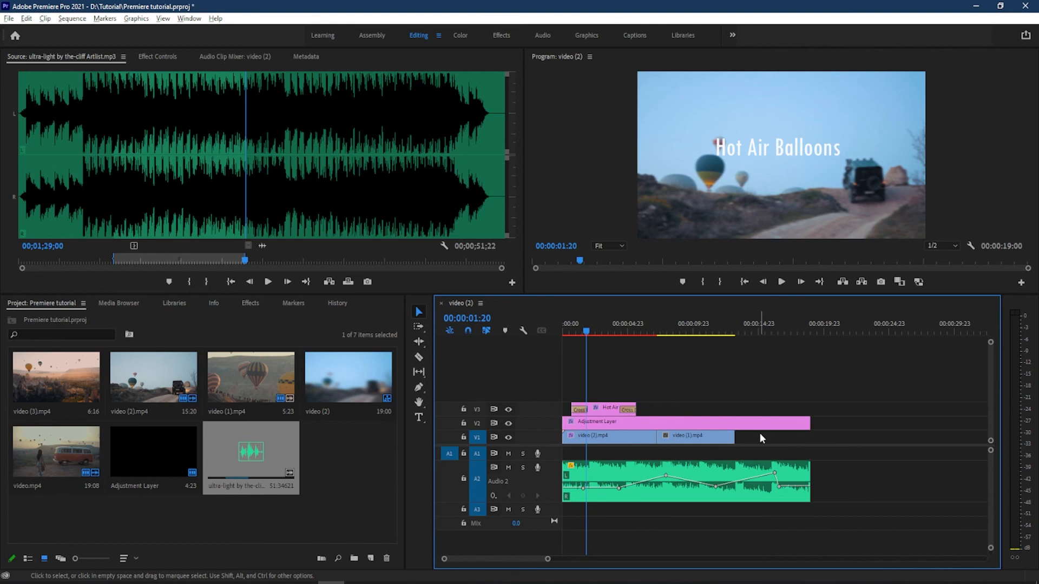
key("ctrl+z")
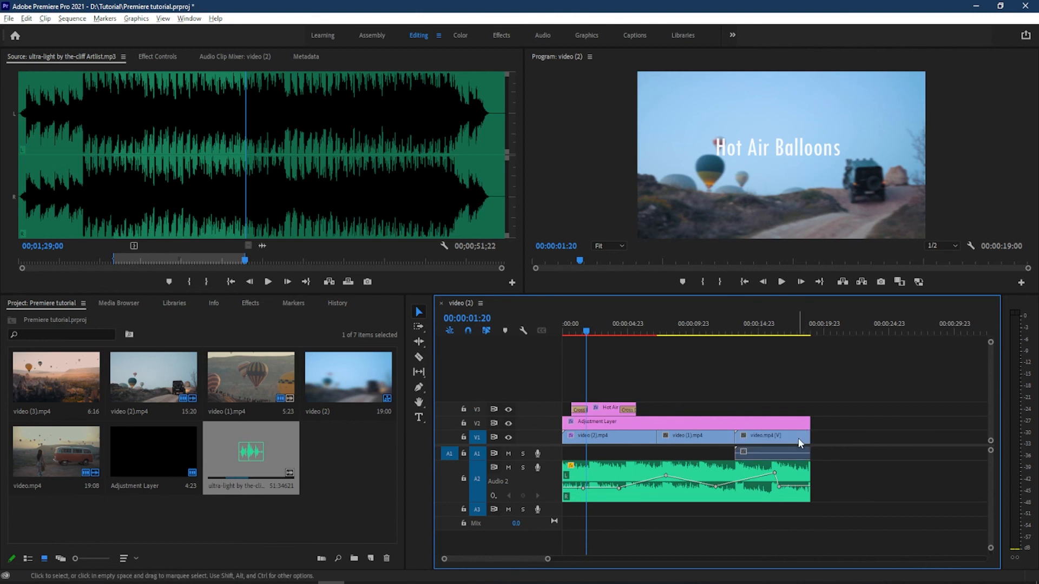
- Unlink the last clip, video.mp4, from its audio and delete only the audio from A1
right_click(799, 440)
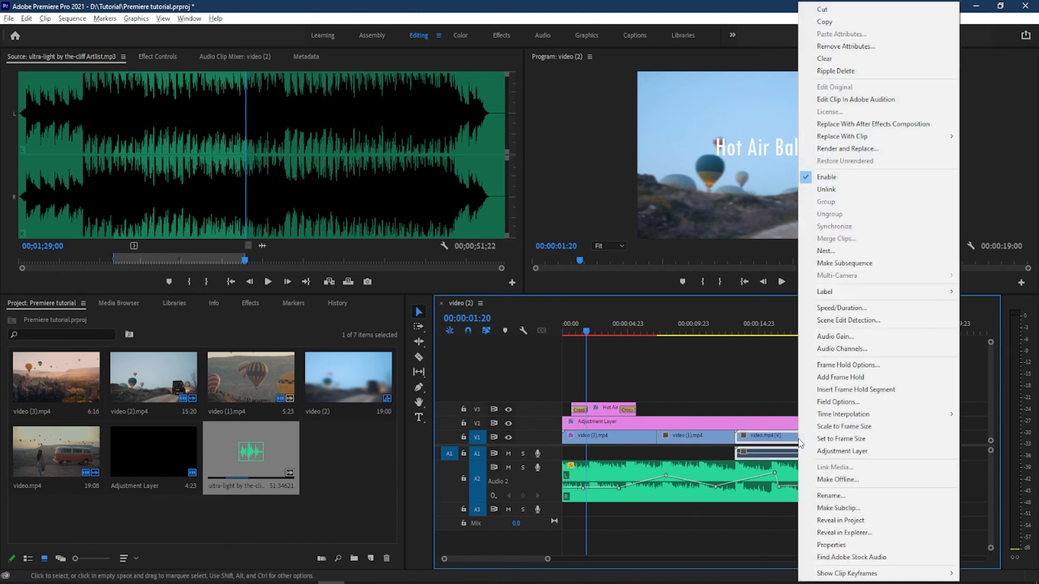
left_click(826, 189)
left_click_drag(795, 441, 782, 454)
left_click(758, 453)
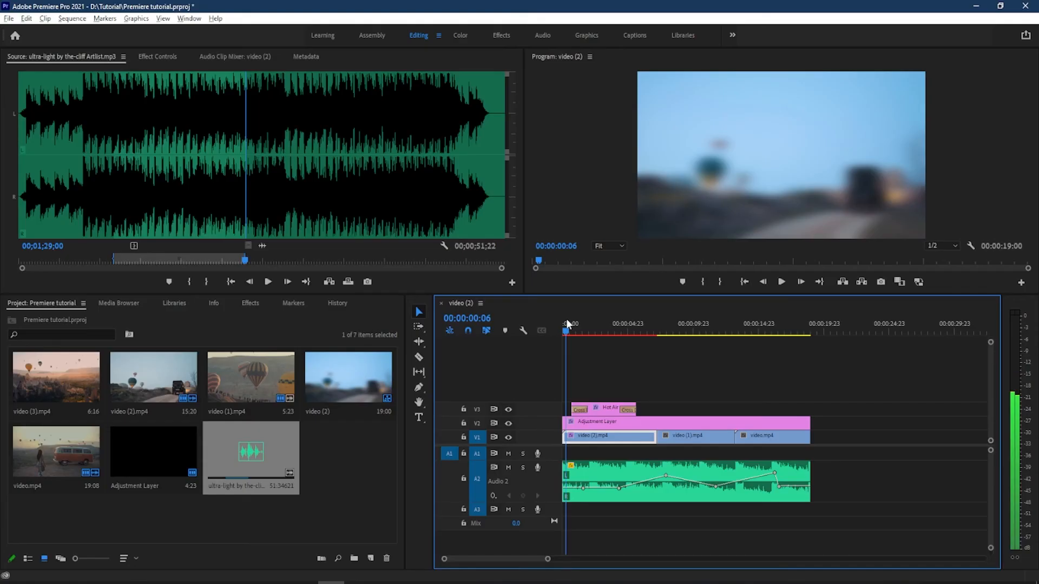
- Apply the default cross dissolve to the start of video (2).mp4 and to the end of video.mp4
left_click_drag(566, 321, 560, 321)
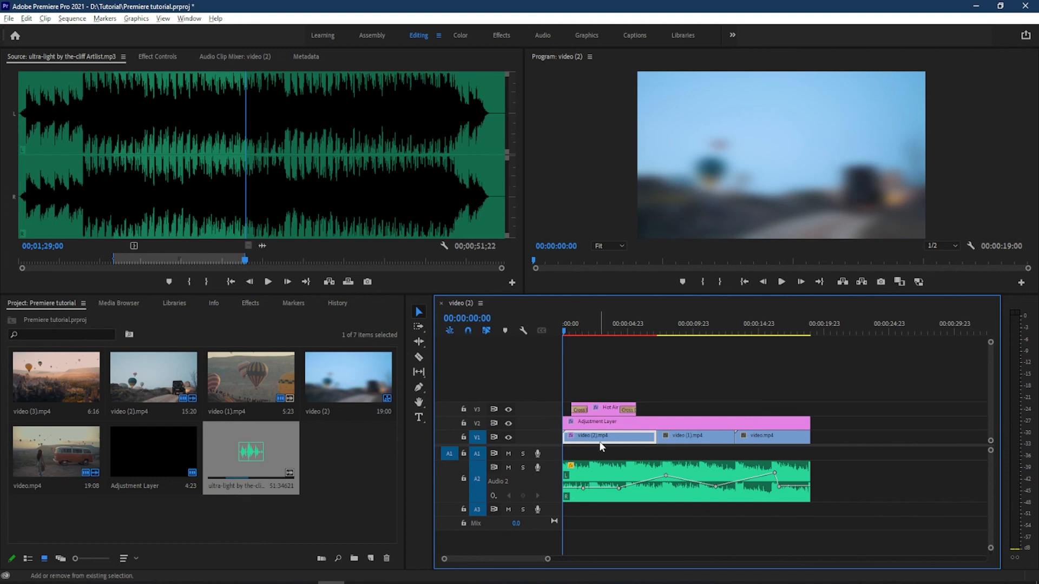
key("ctrl+d")
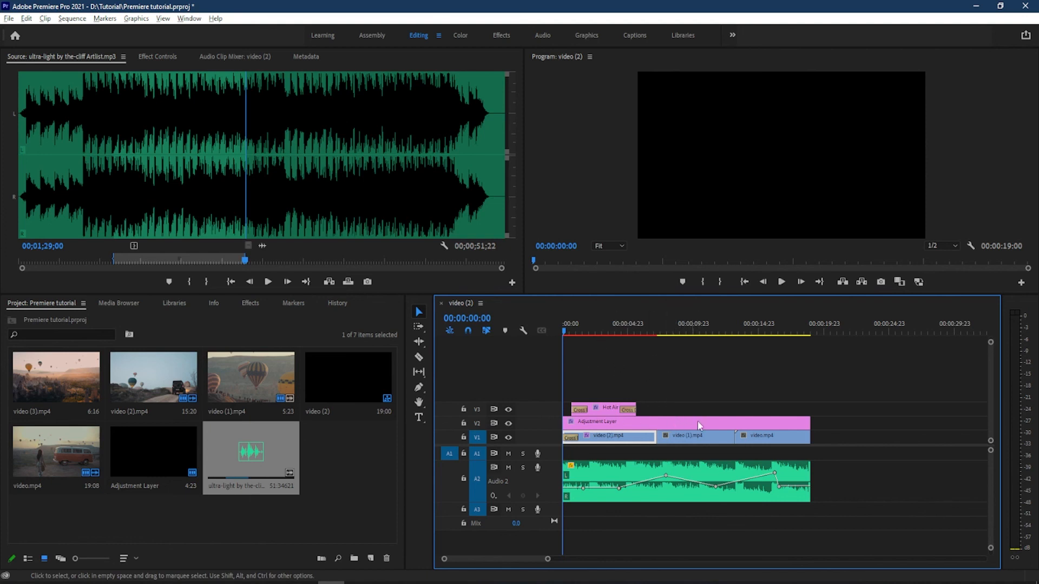
left_click(800, 440)
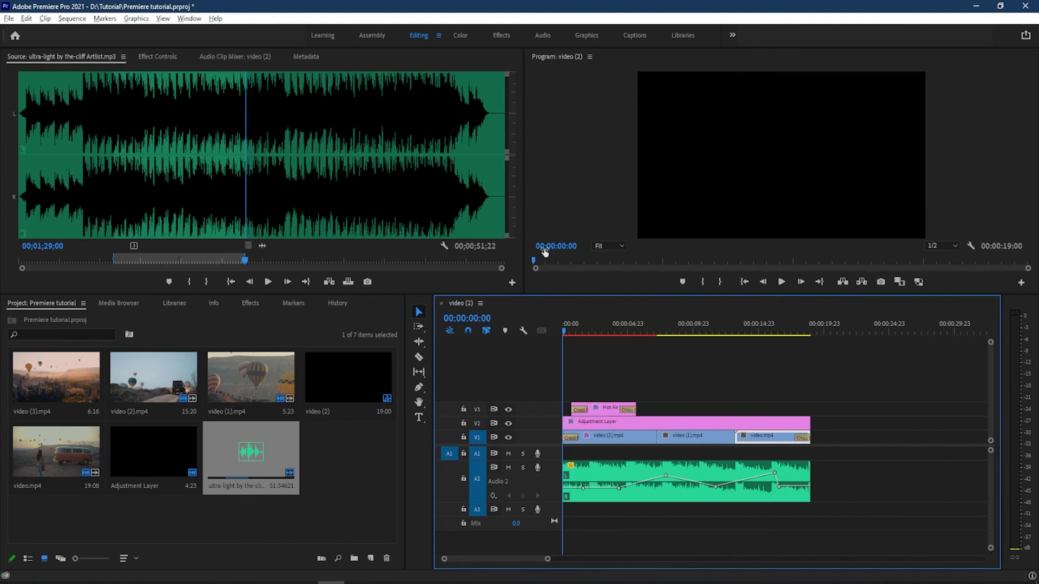
- Mark the export range with the in point at the sequence start and the out point at the last clip's end
left_click_drag(591, 325, 560, 321)
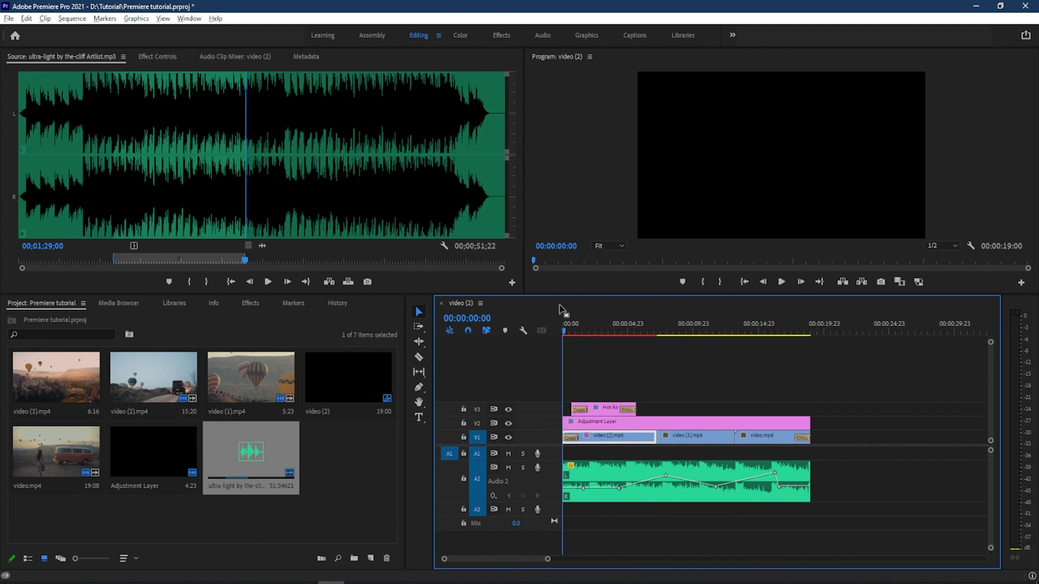
key("ctrl+a")
left_click_drag(695, 327, 709, 331)
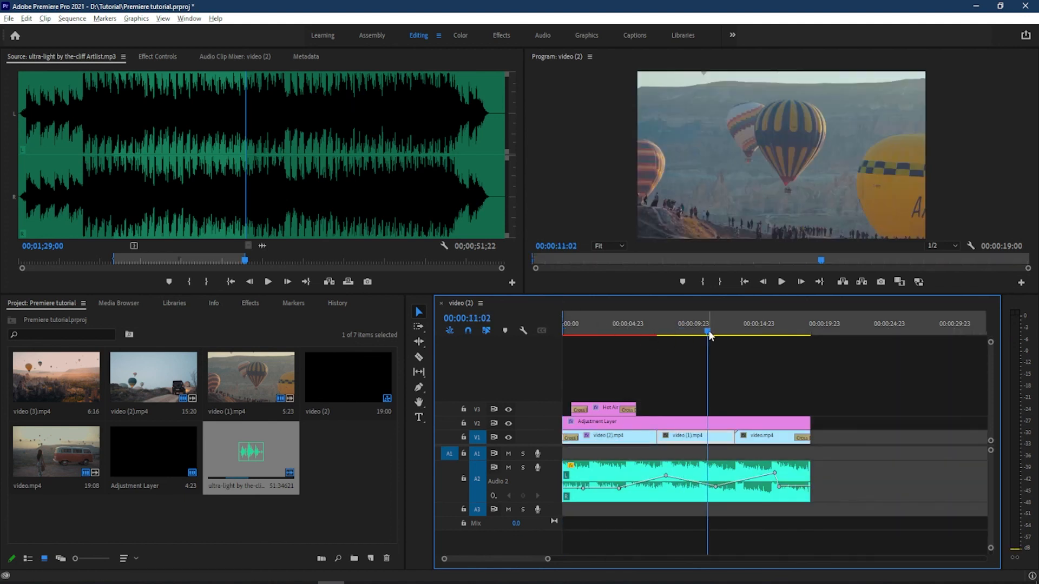
key("o")
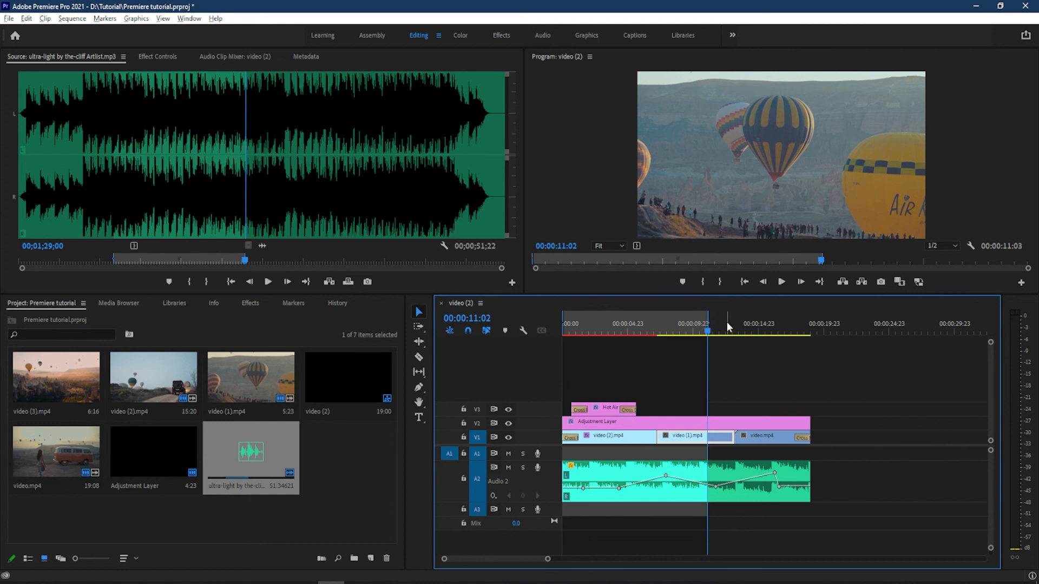
left_click_drag(715, 324, 810, 324)
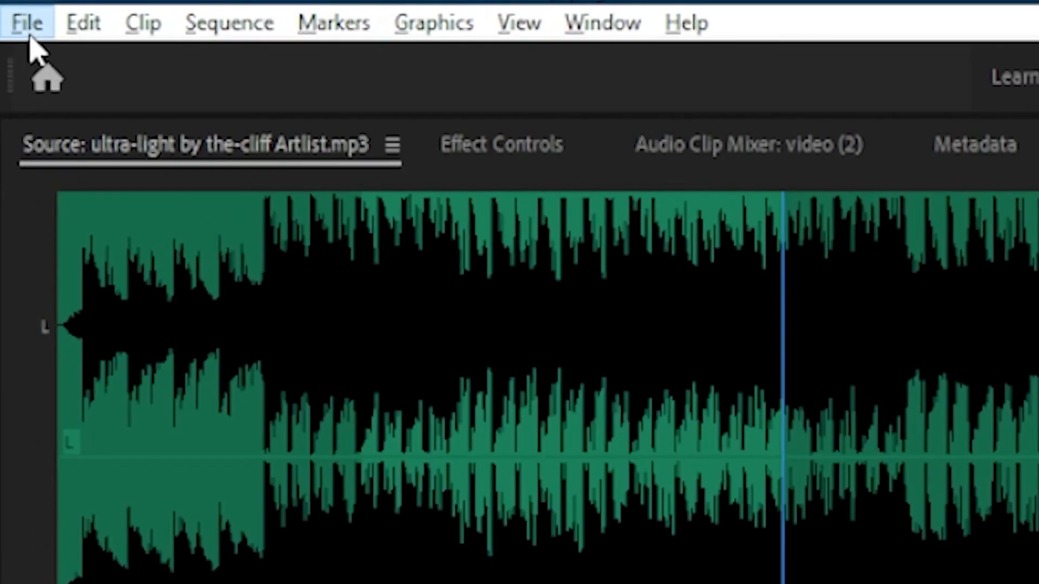
- Open the media export settings for the marked range and keep H.264 as the format
left_click(9, 18)
mouse_move(343, 341)
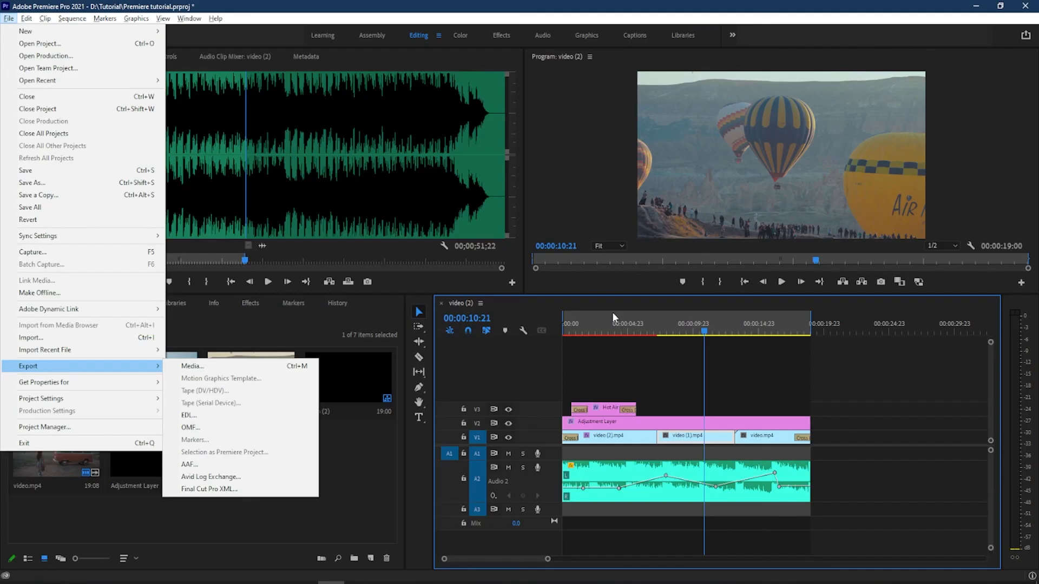
left_click(611, 312)
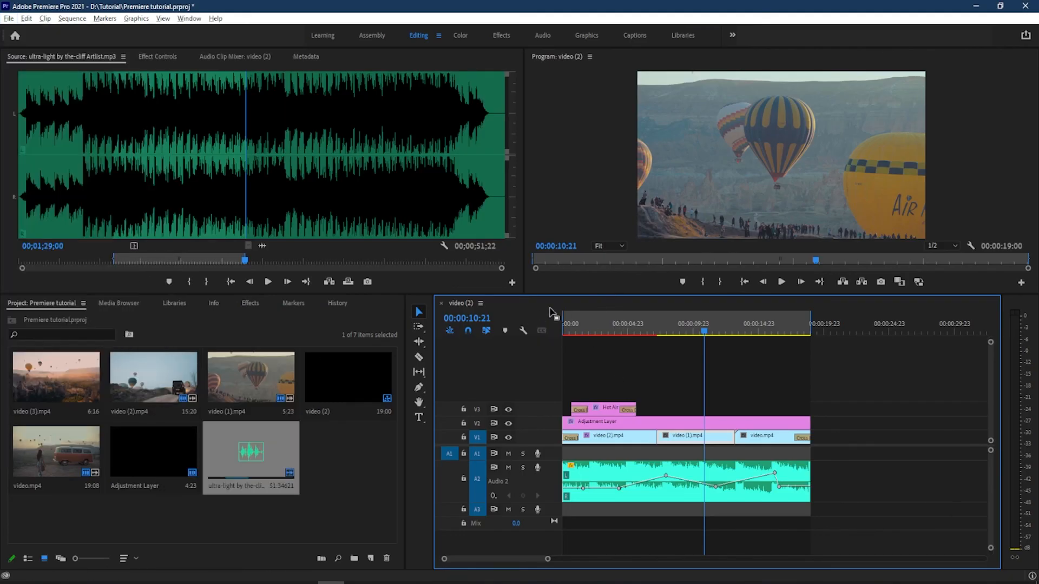
key("ctrl+m")
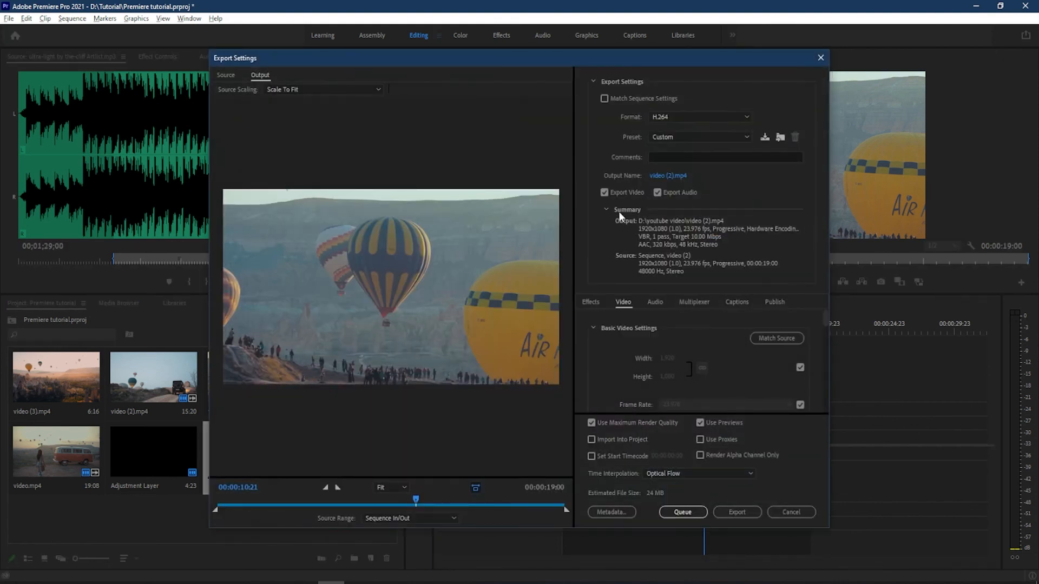
left_click(663, 124)
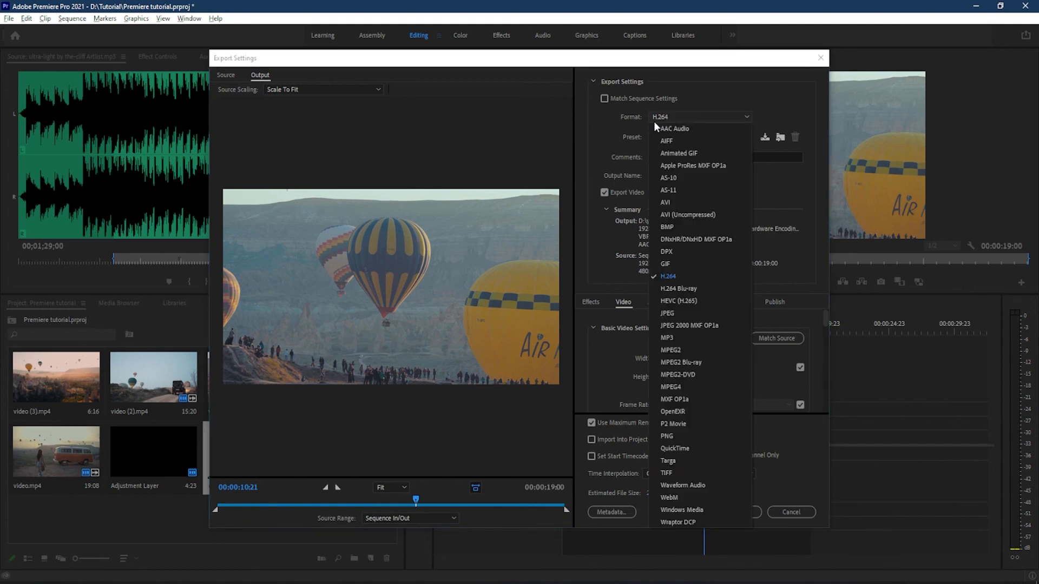
left_click(609, 142)
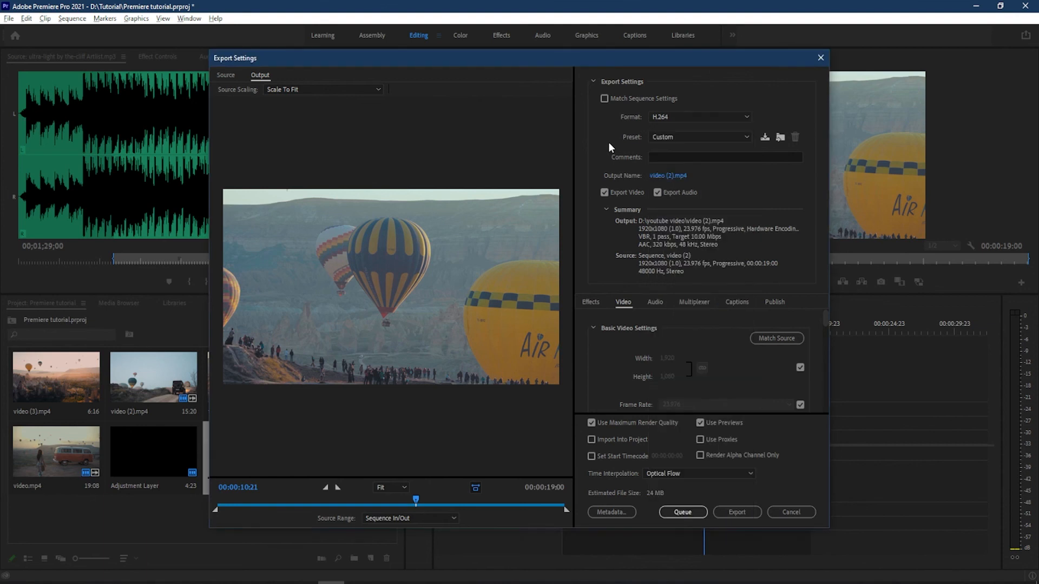
- Set the export's output file to Premiere Tutorial.mp4 in the youtube video folder
left_click(666, 176)
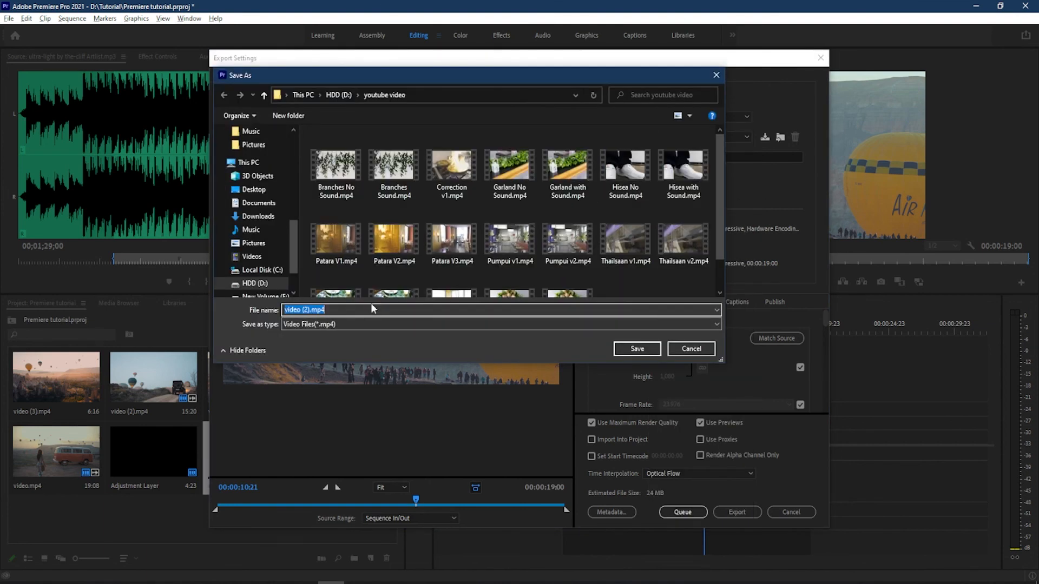
type("Premiere T")
type("utot")
type("ial")
left_click(642, 347)
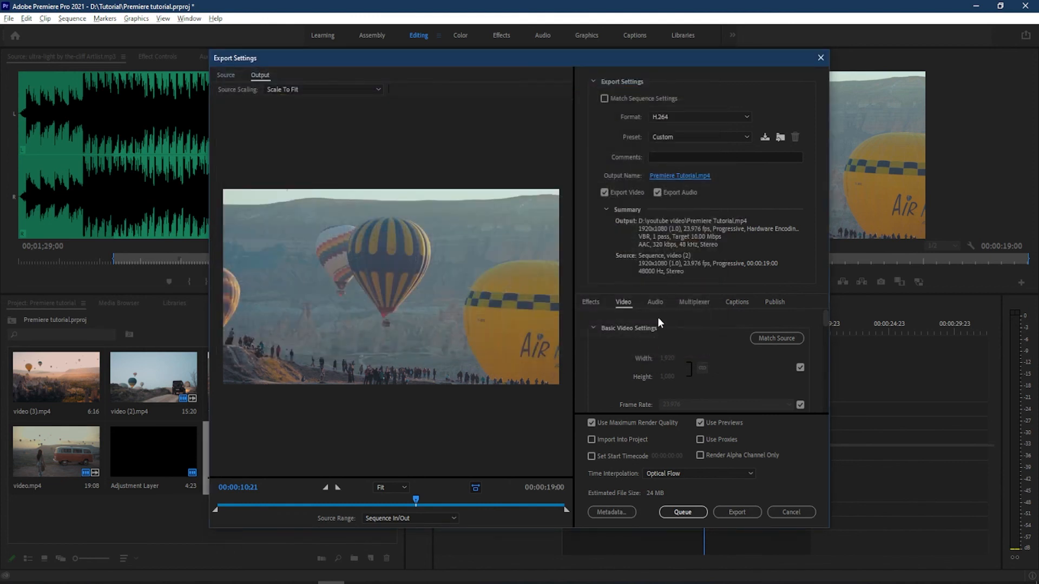
- Check the basic video settings through Render at Maximum Depth and start the export
scroll(655, 352, "down", 2)
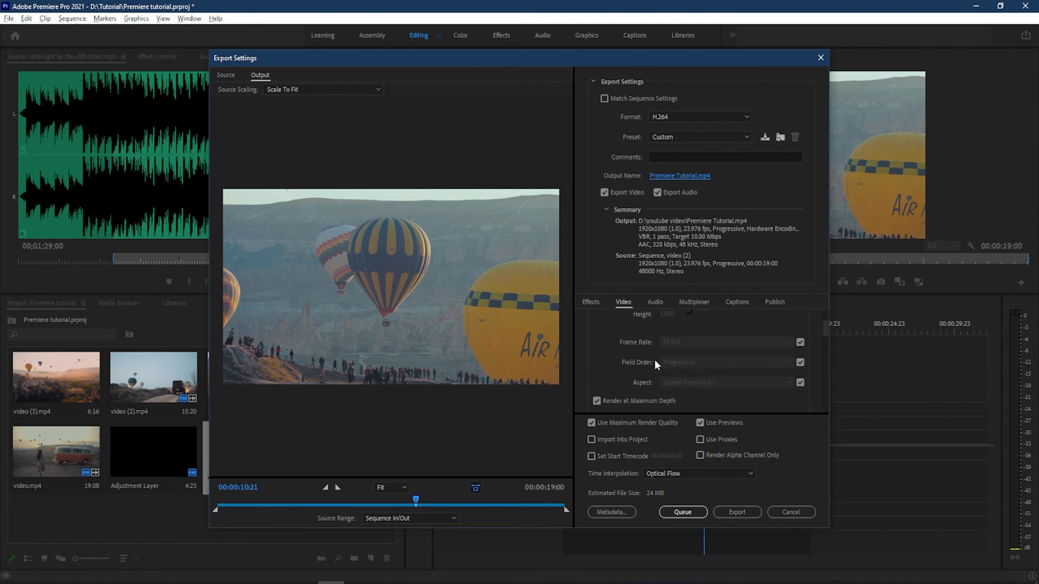
scroll(654, 359, "down", 1)
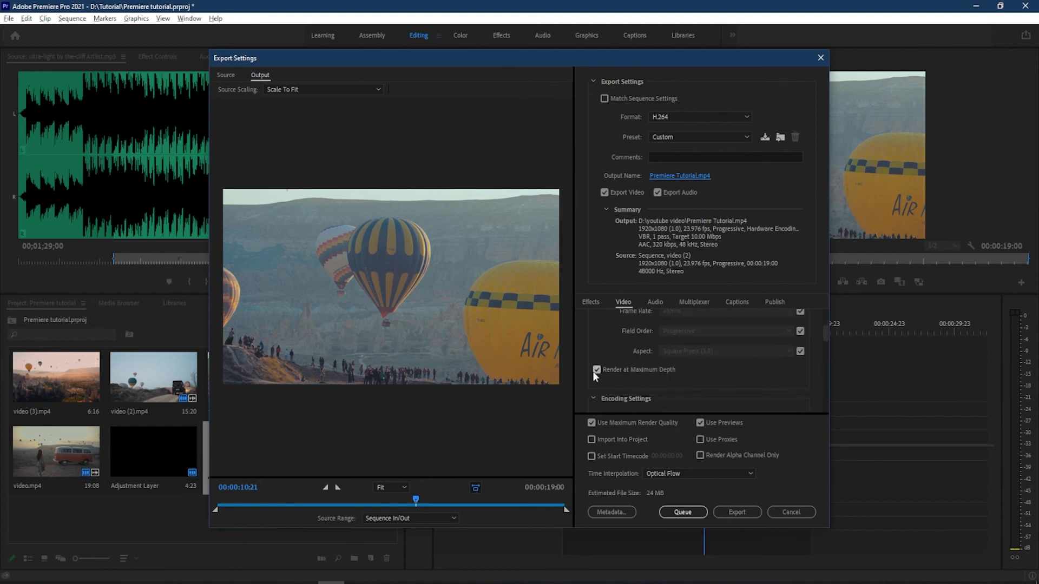
left_click(748, 508)
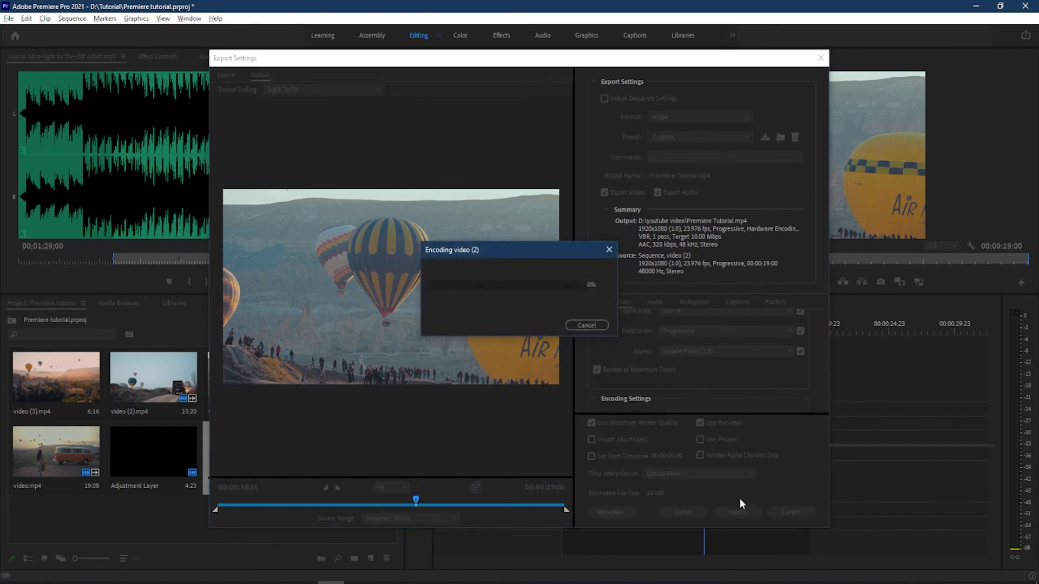